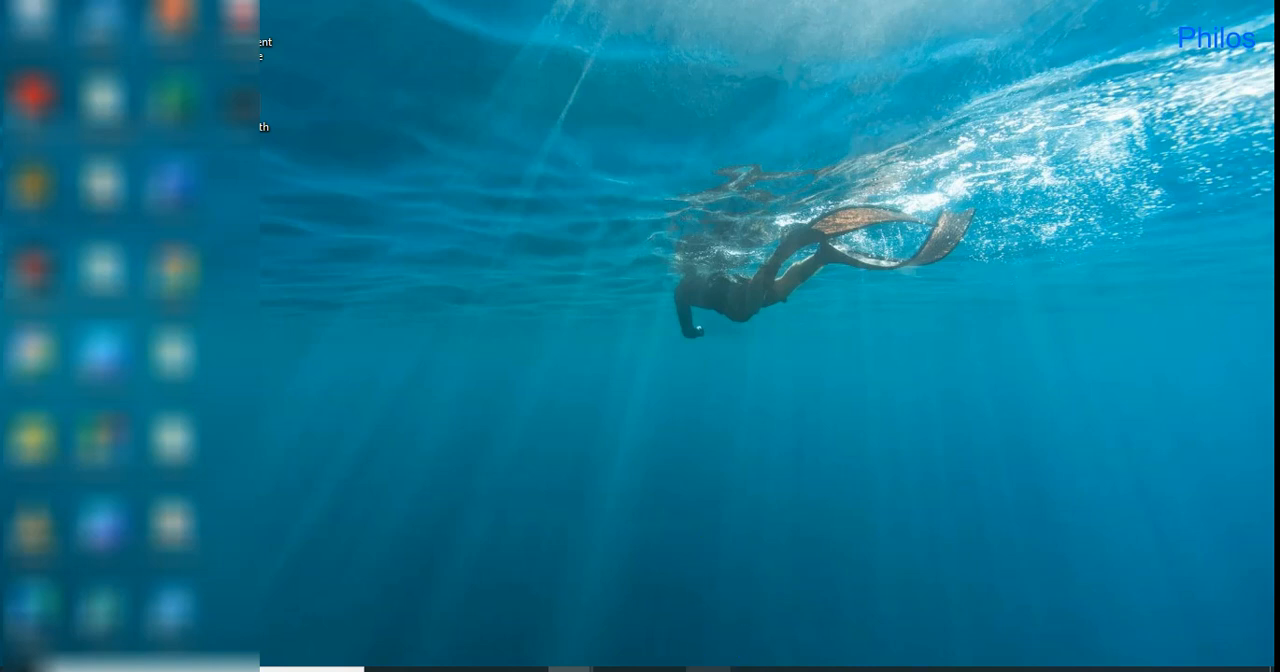
Switch to SPSS Statistics and look at the Data View and Variable View of the new dataset.
left_click(708, 669)
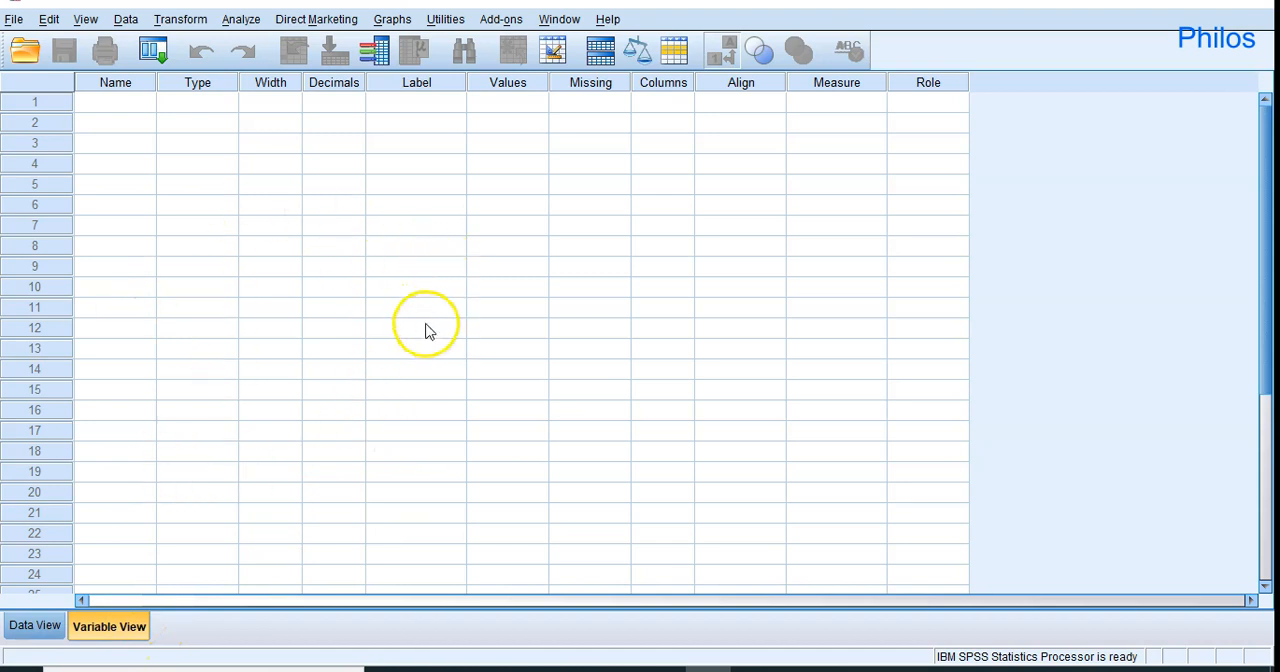
left_click(30, 626)
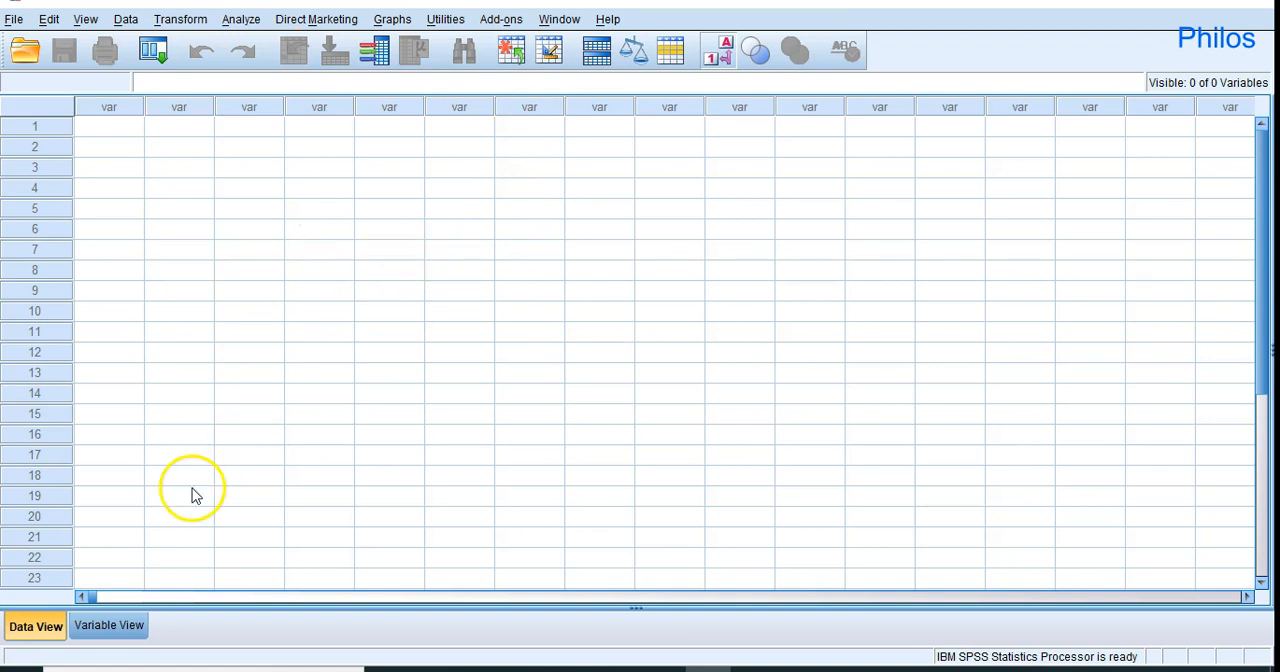
left_click(136, 627)
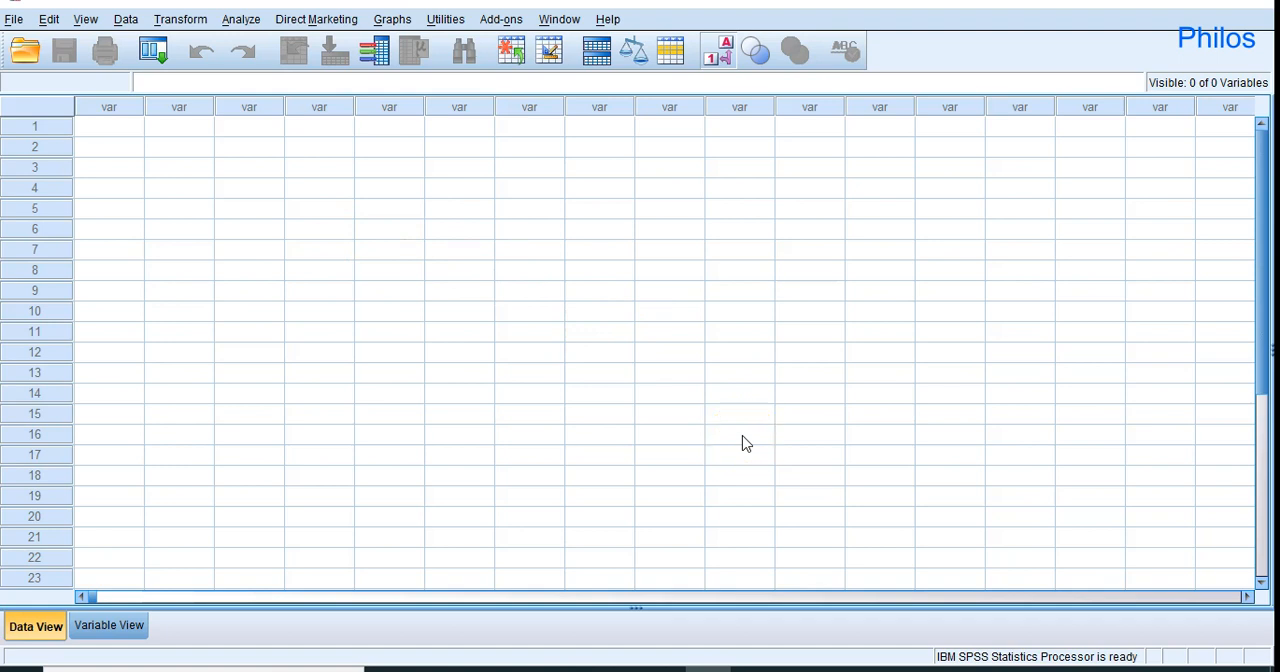
Switch to the Gob3 File workbook in Excel and review the survey data on Sheet2 from its header row.
left_click(800, 670)
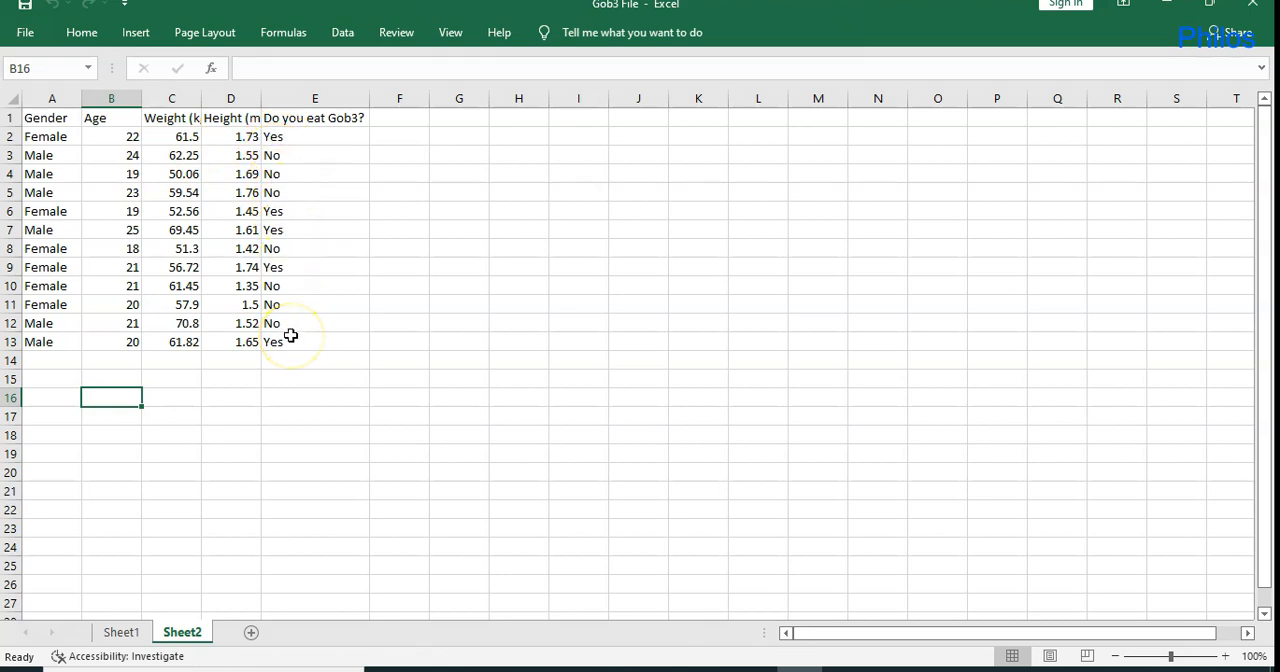
scroll(289, 334, "up", 5)
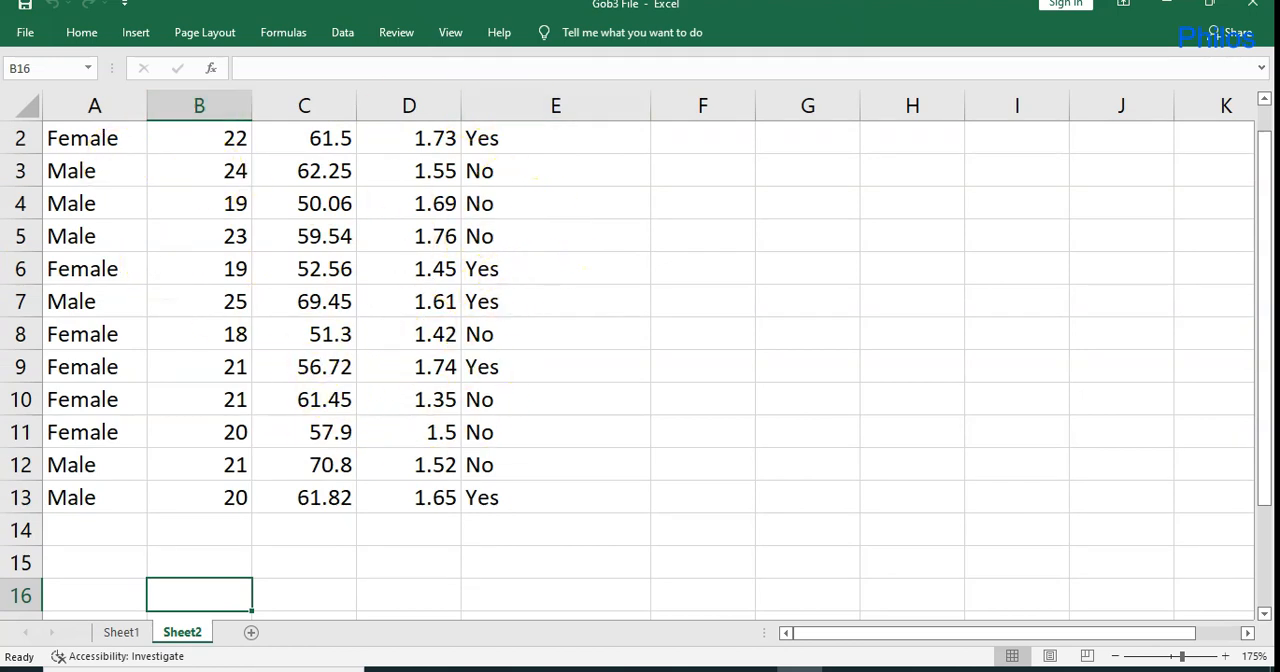
left_click(1264, 98)
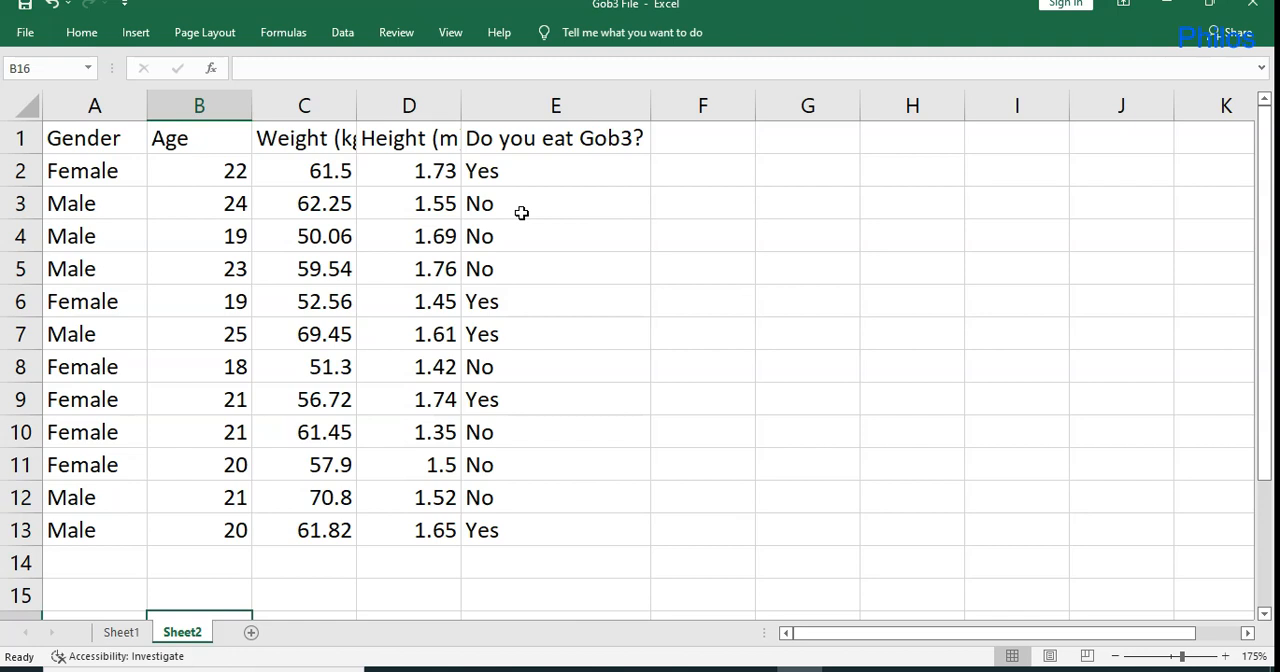
Replace every "Male" in the Gender column with 1, with case matching enabled.
left_click(117, 106)
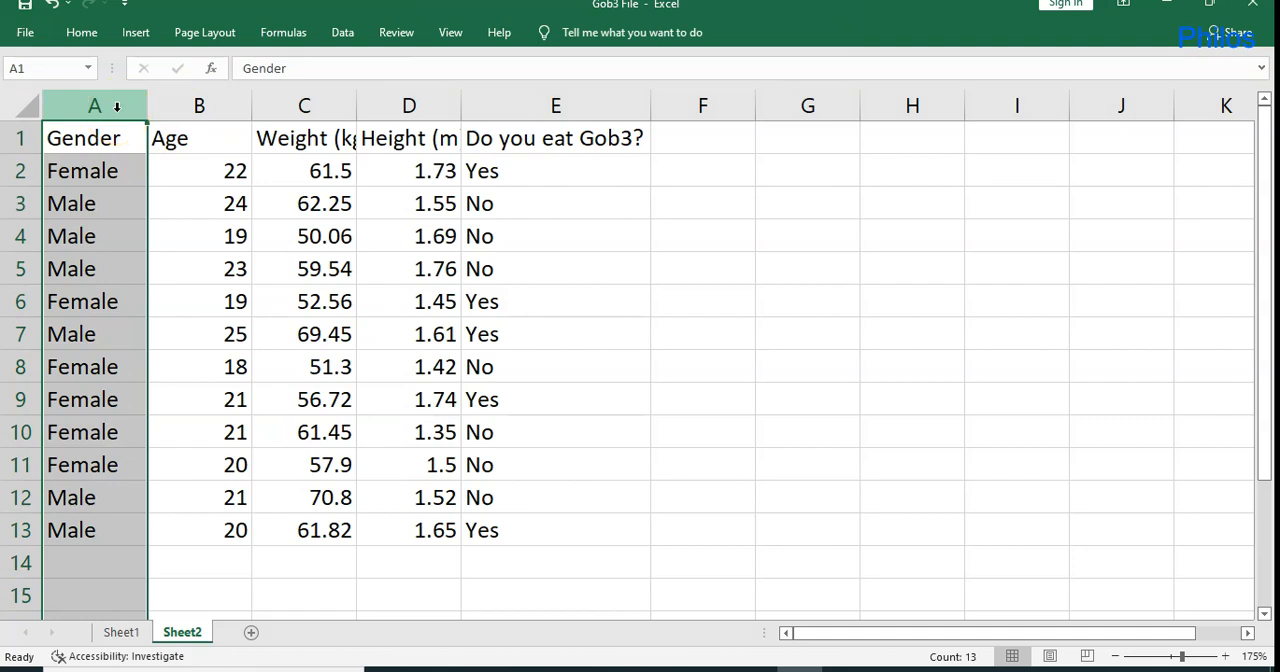
key("ctrl+f")
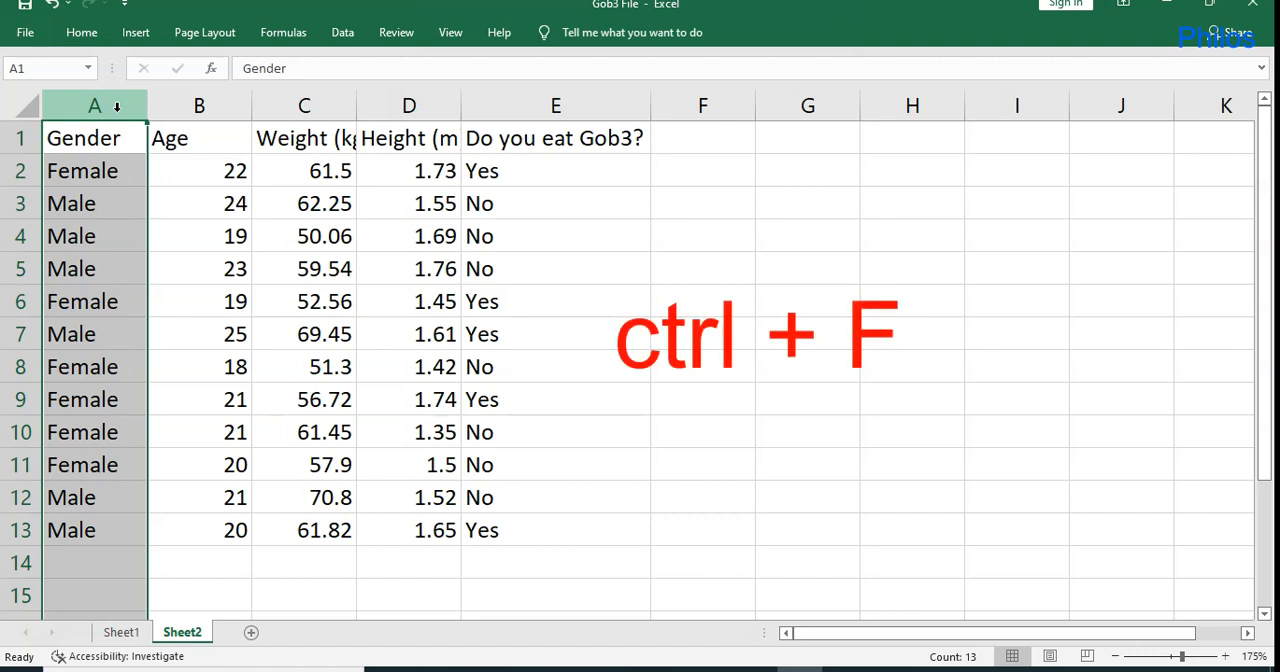
key("ctrl+f")
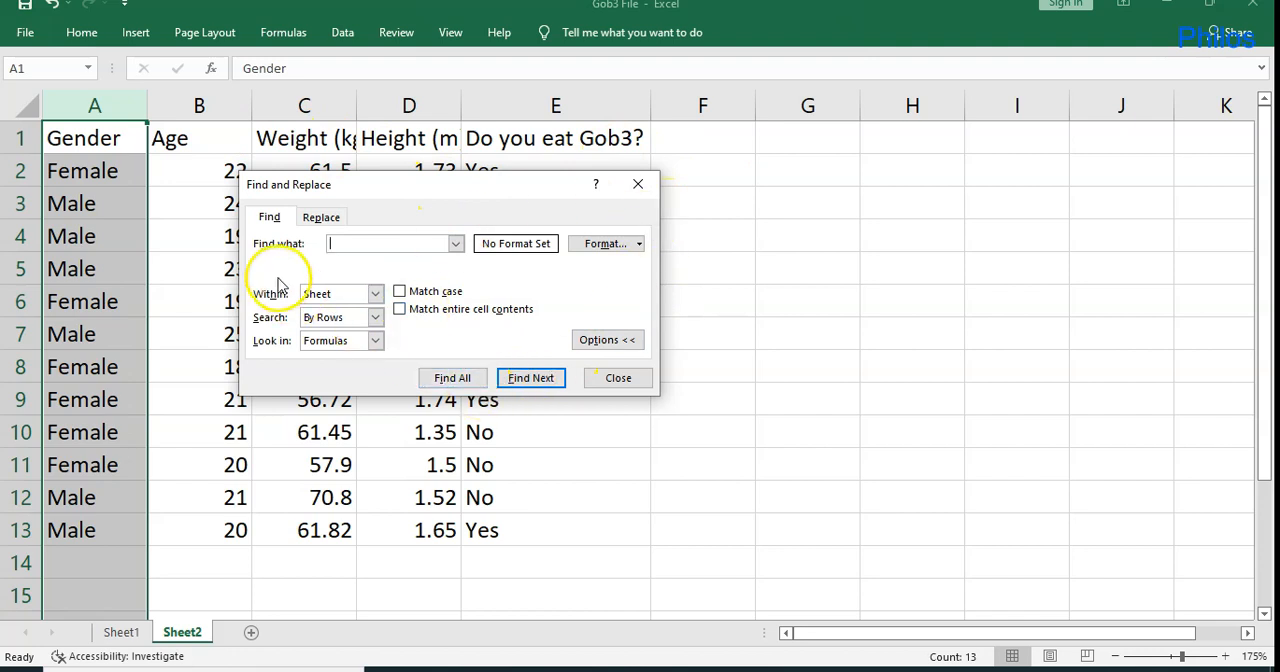
left_click(314, 222)
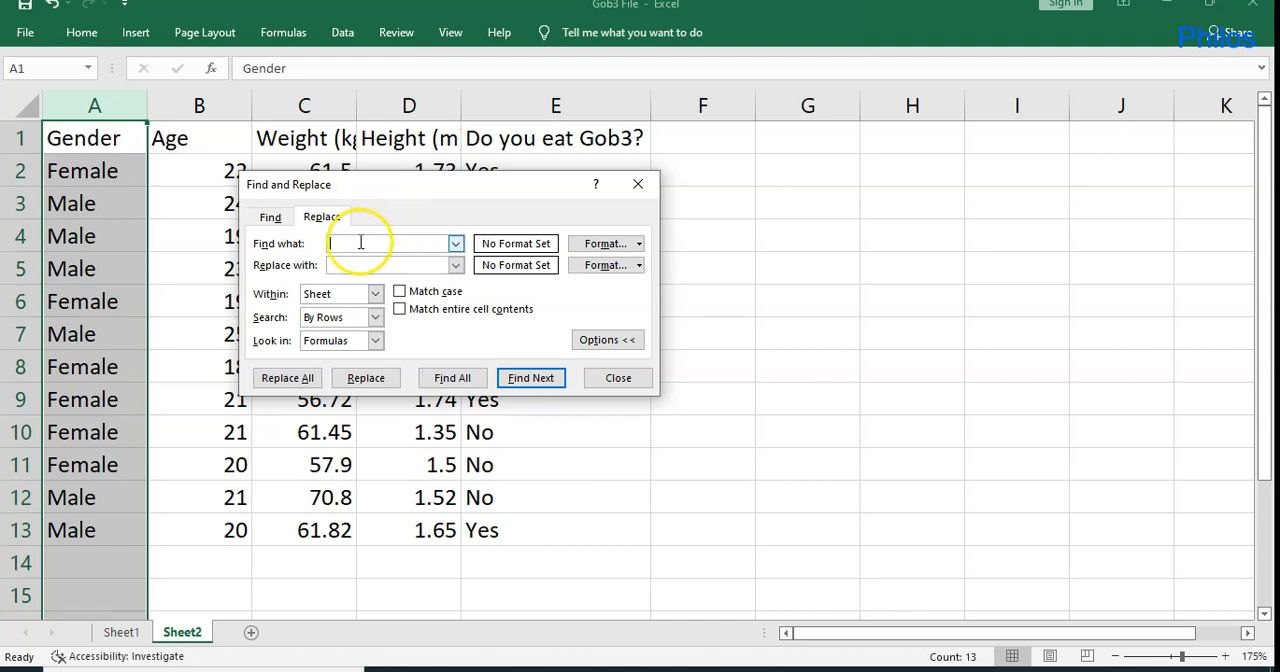
left_click(373, 243)
left_click(352, 265)
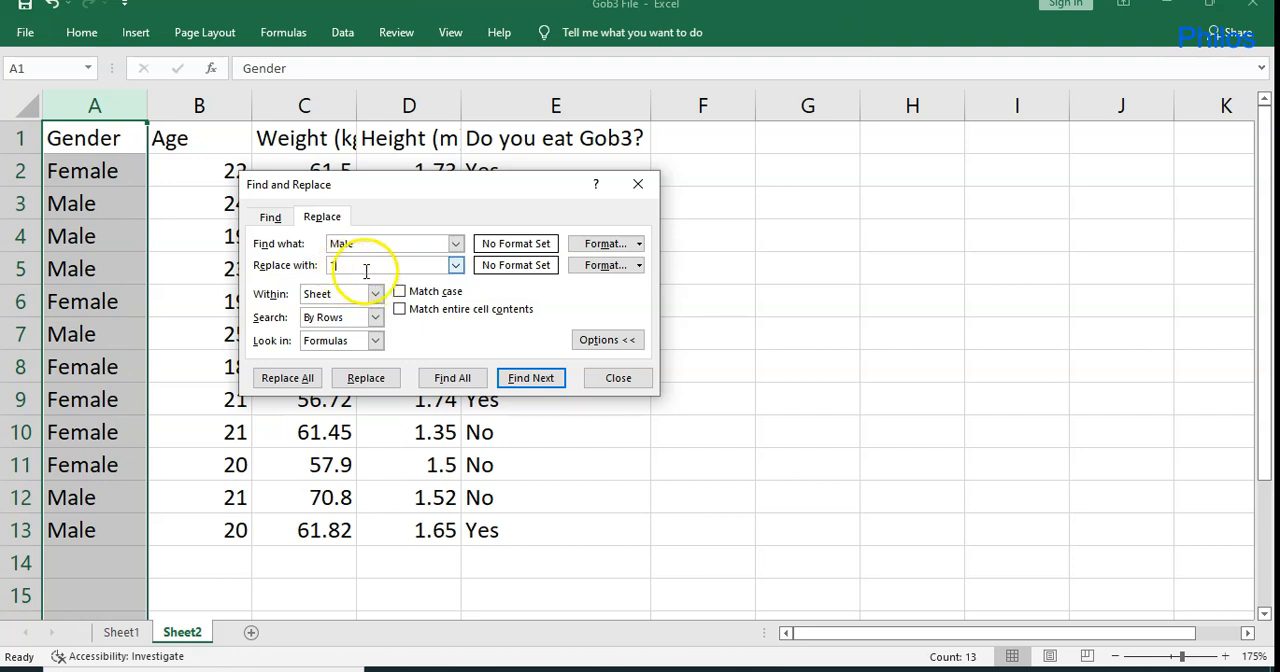
left_click(399, 292)
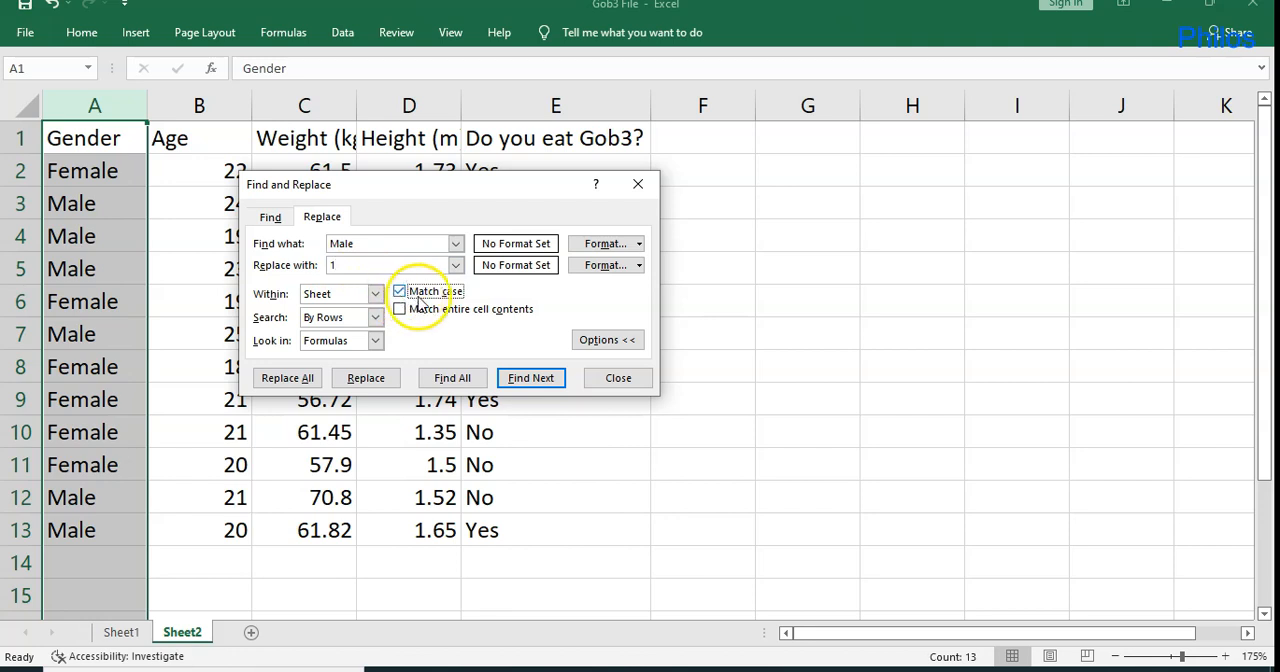
left_click(290, 378)
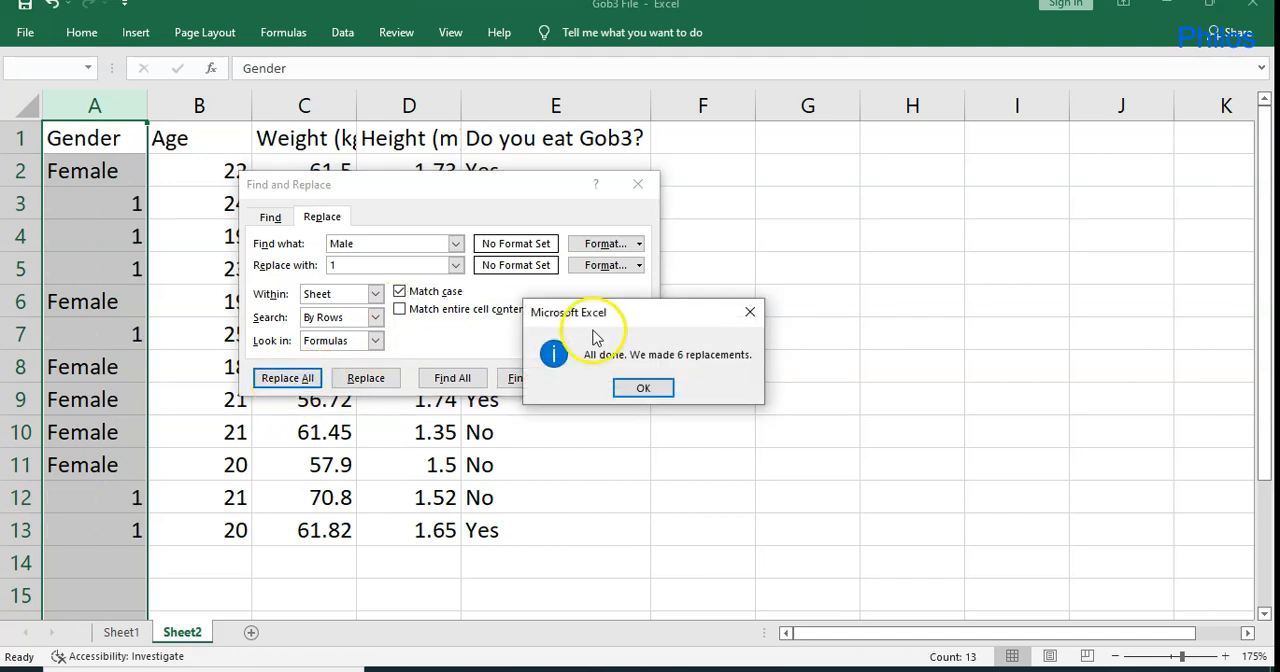
left_click(651, 388)
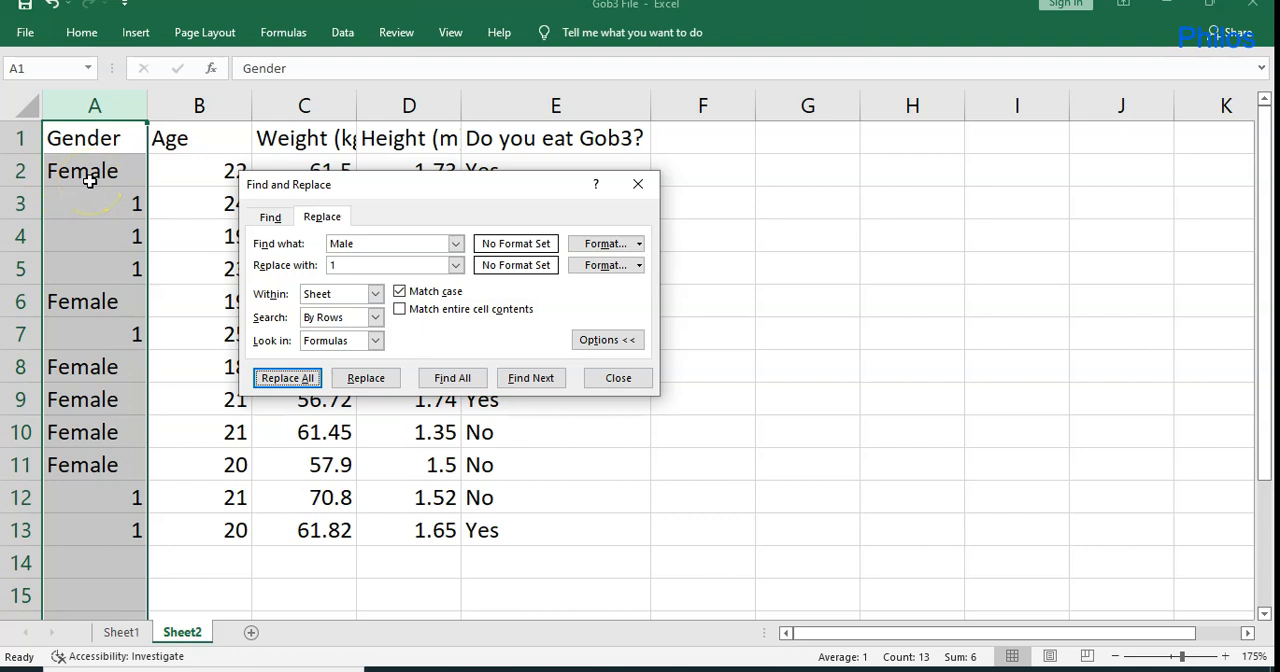
Replace every "Female" in the Gender column with 2 and close Find and Replace.
left_click(384, 246)
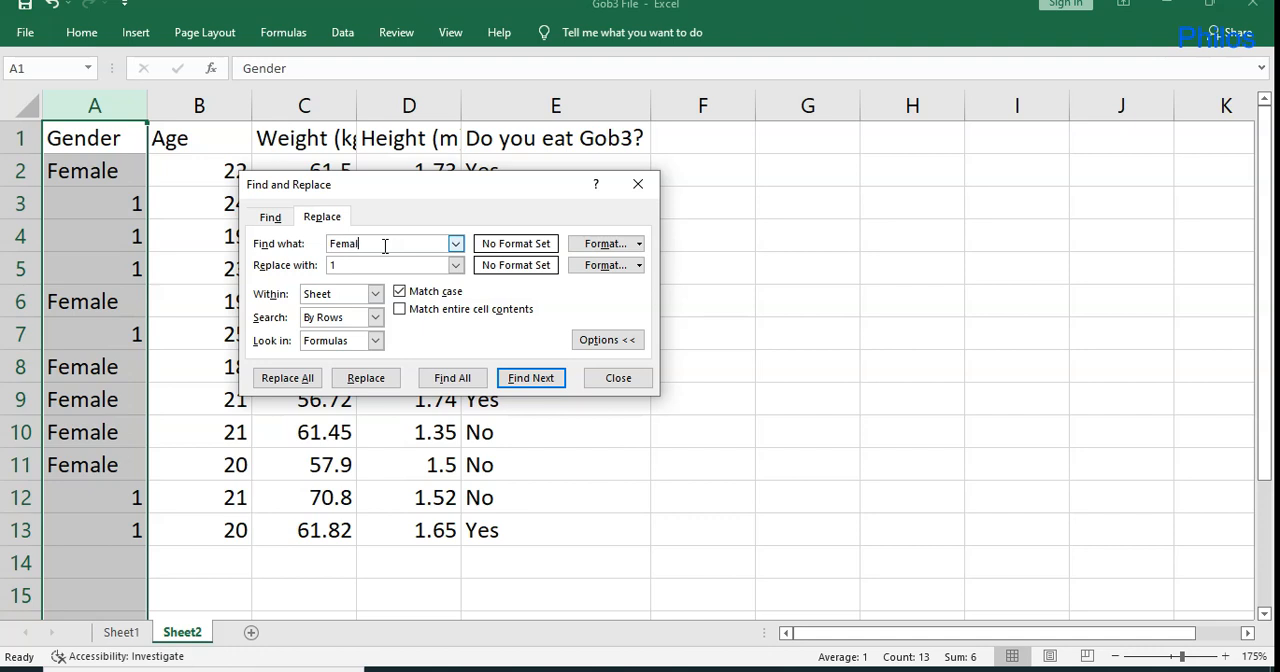
left_click(345, 262)
left_click(354, 268)
key("BackSpace")
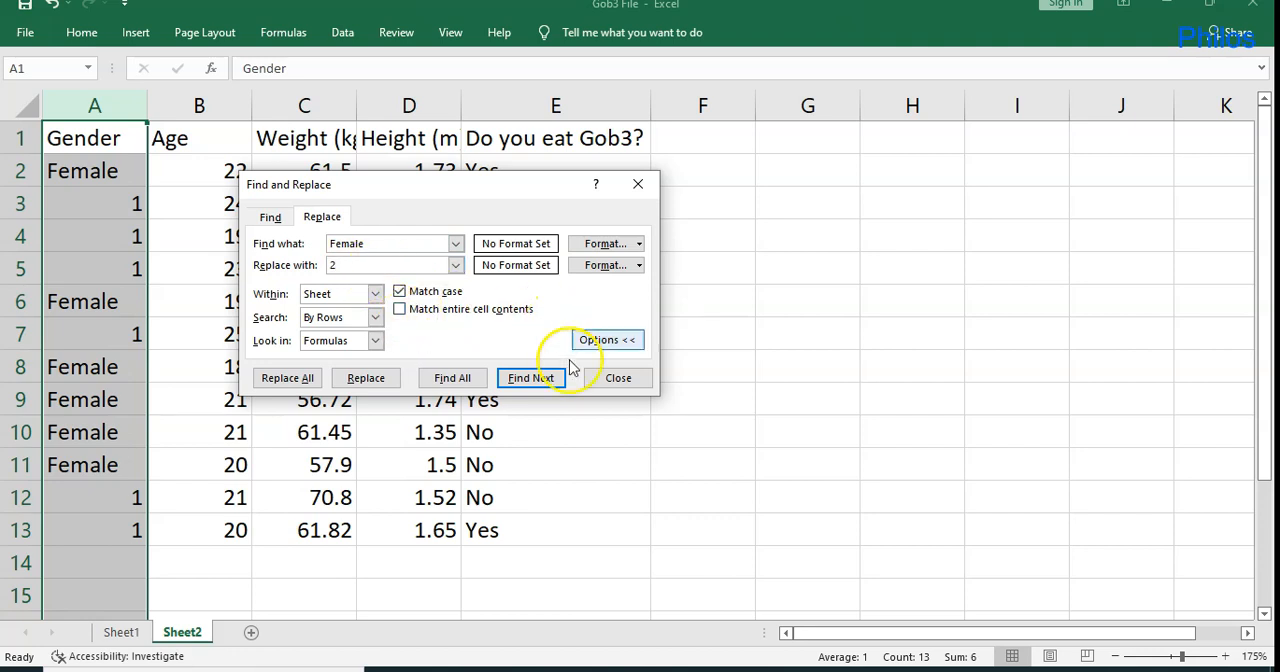
left_click(300, 379)
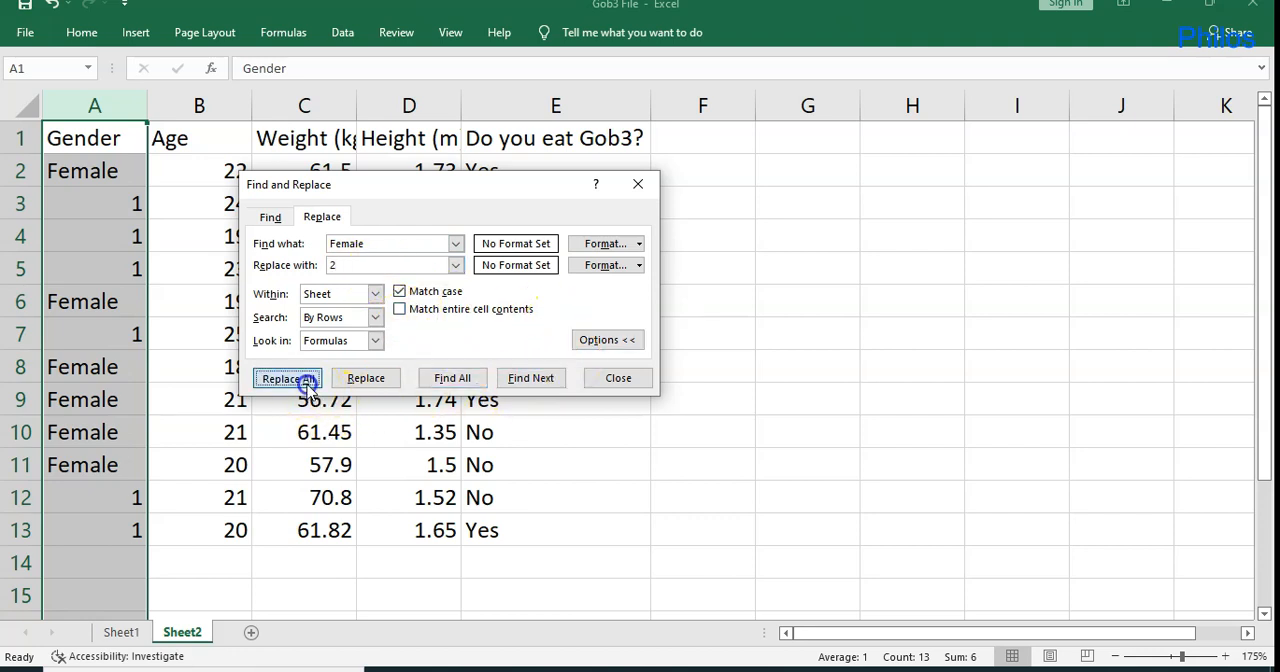
left_click(644, 389)
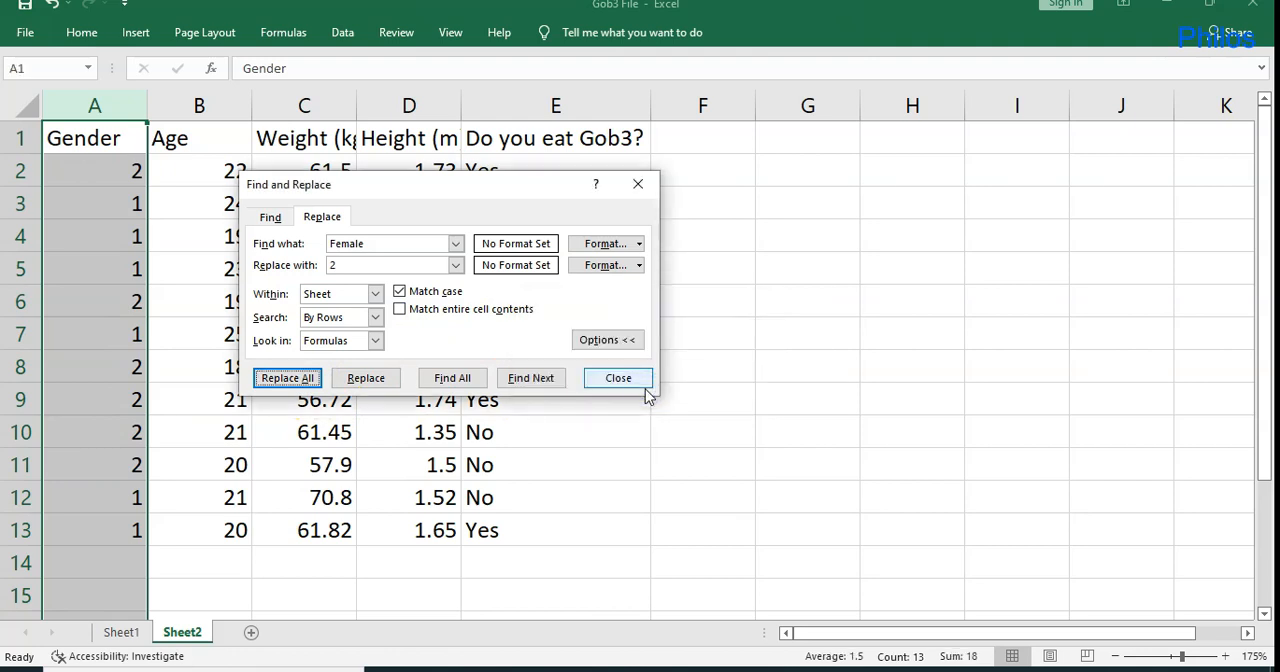
left_click(622, 377)
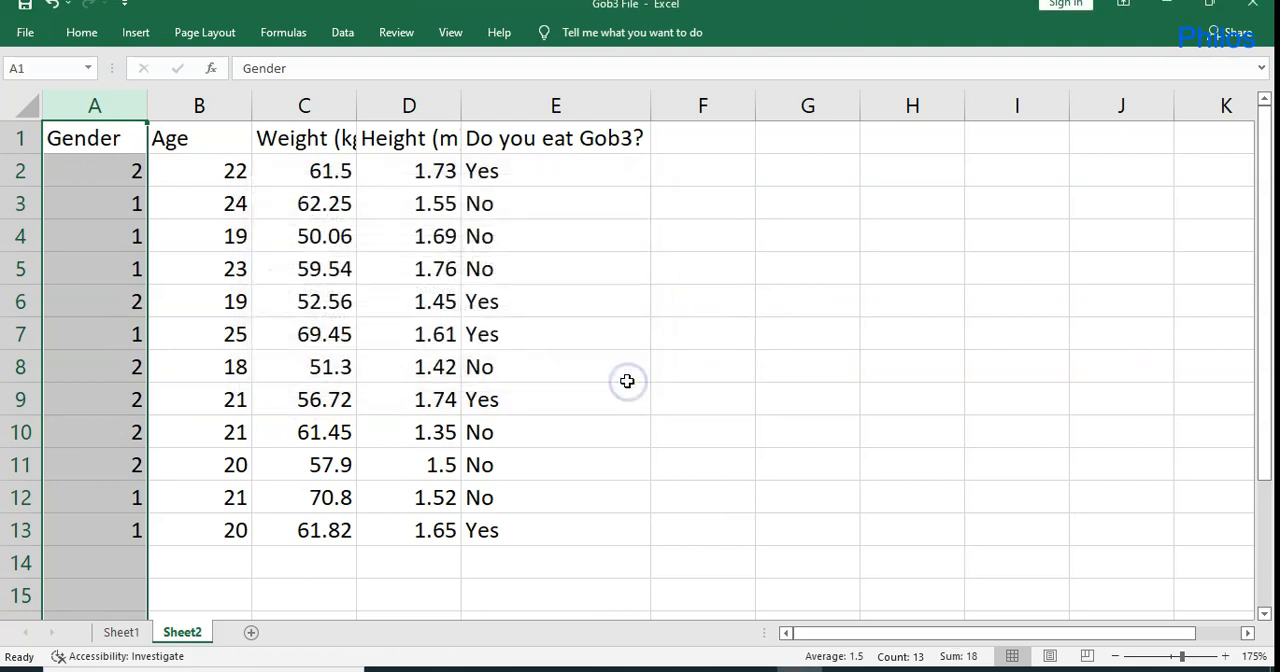
Replace every "Yes" in the "Do you eat Gob3?" column with 1.
left_click(557, 90)
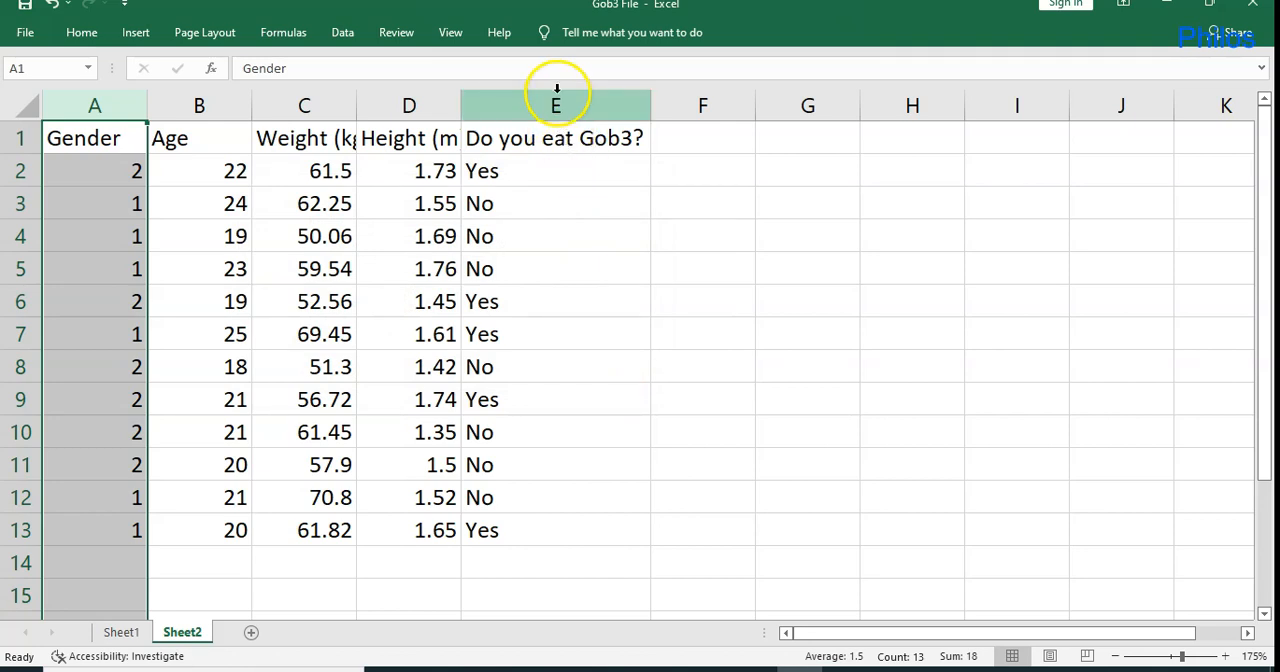
left_click(556, 95)
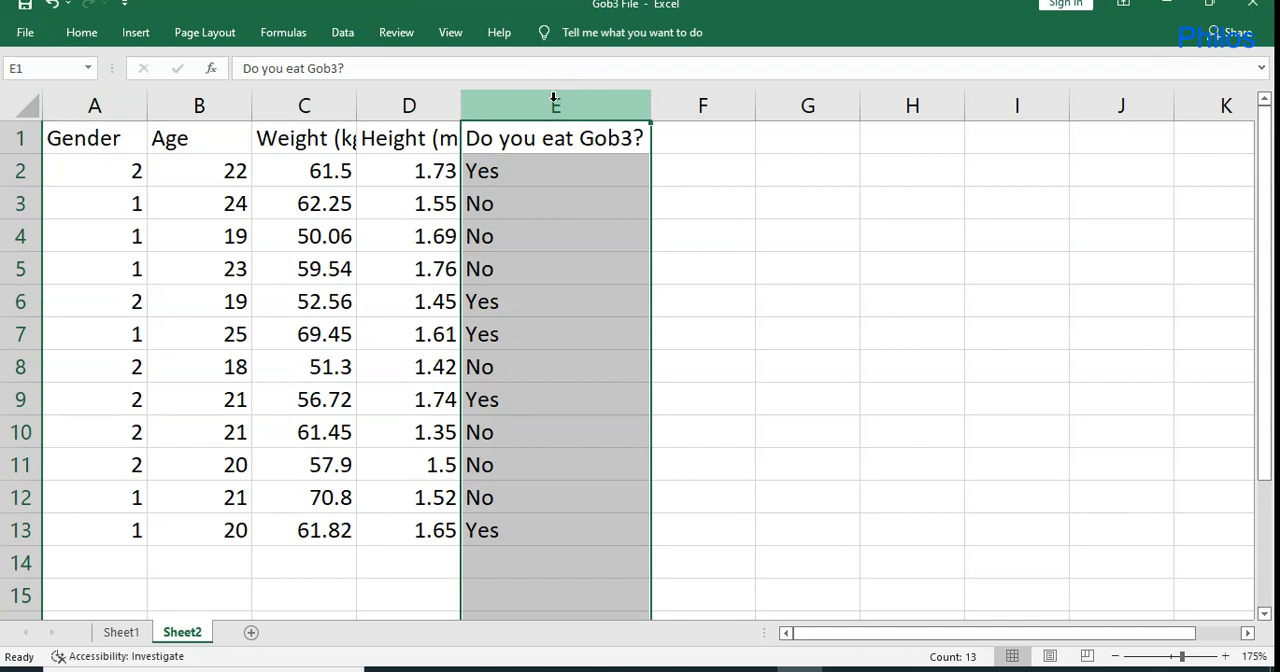
key("ctrl+f")
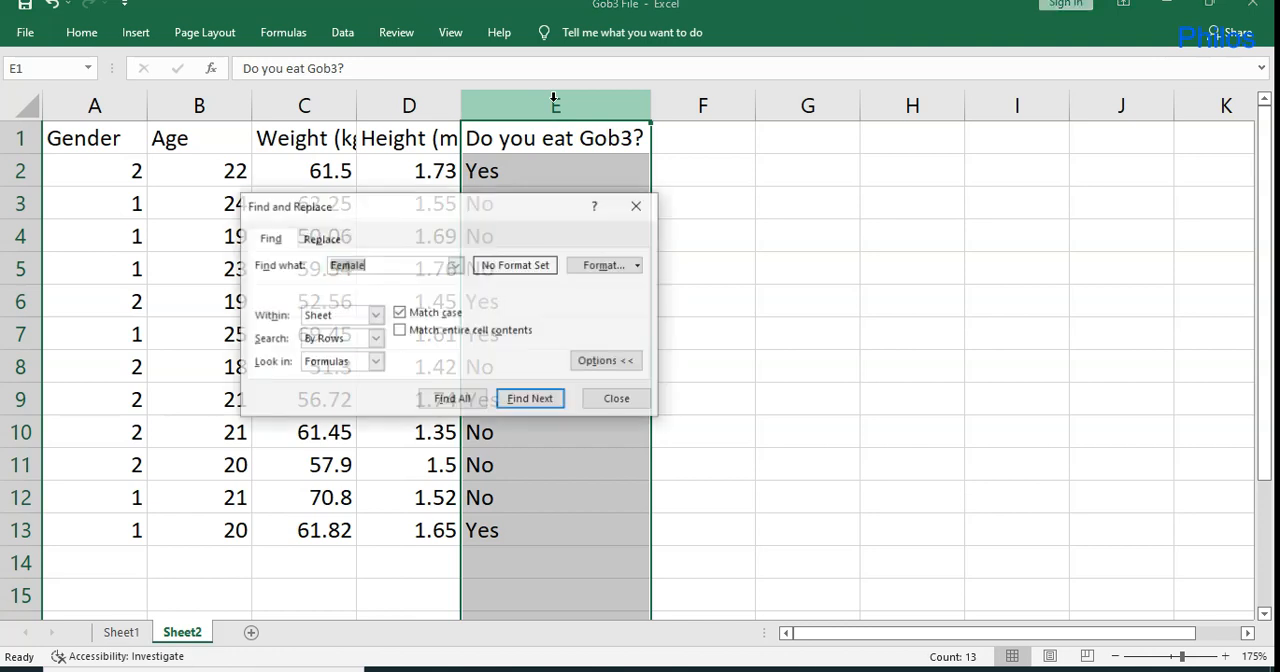
left_click(330, 238)
key("BackSpace")
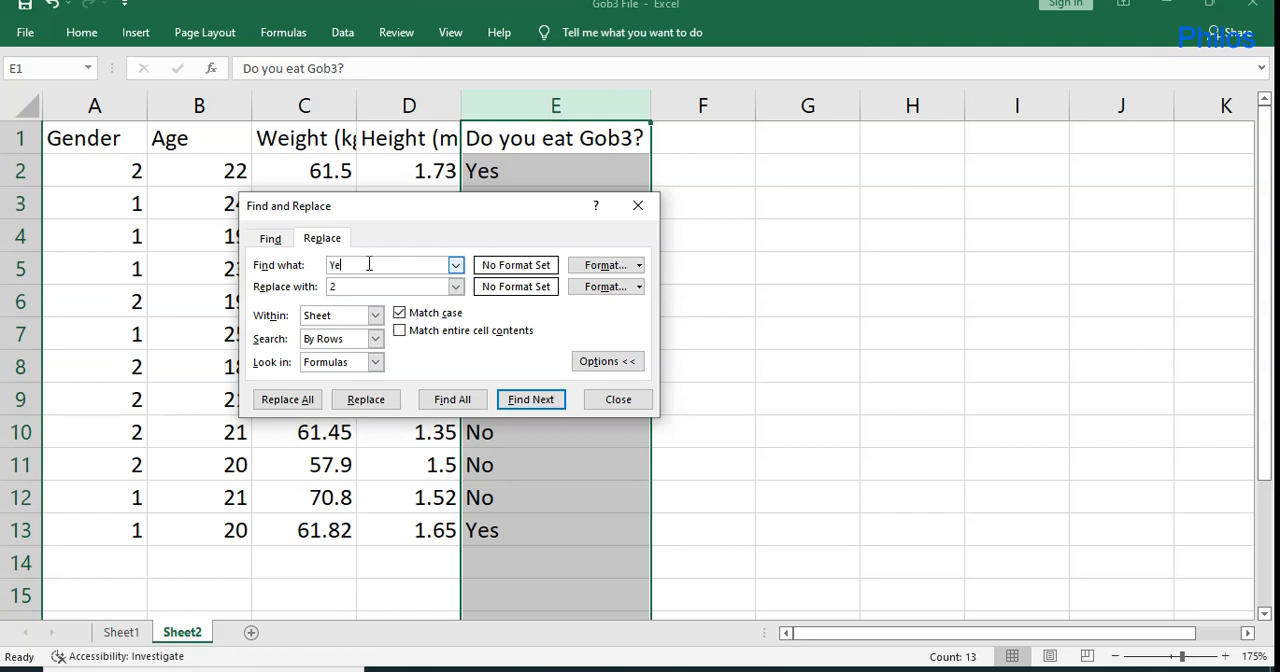
left_click(344, 287)
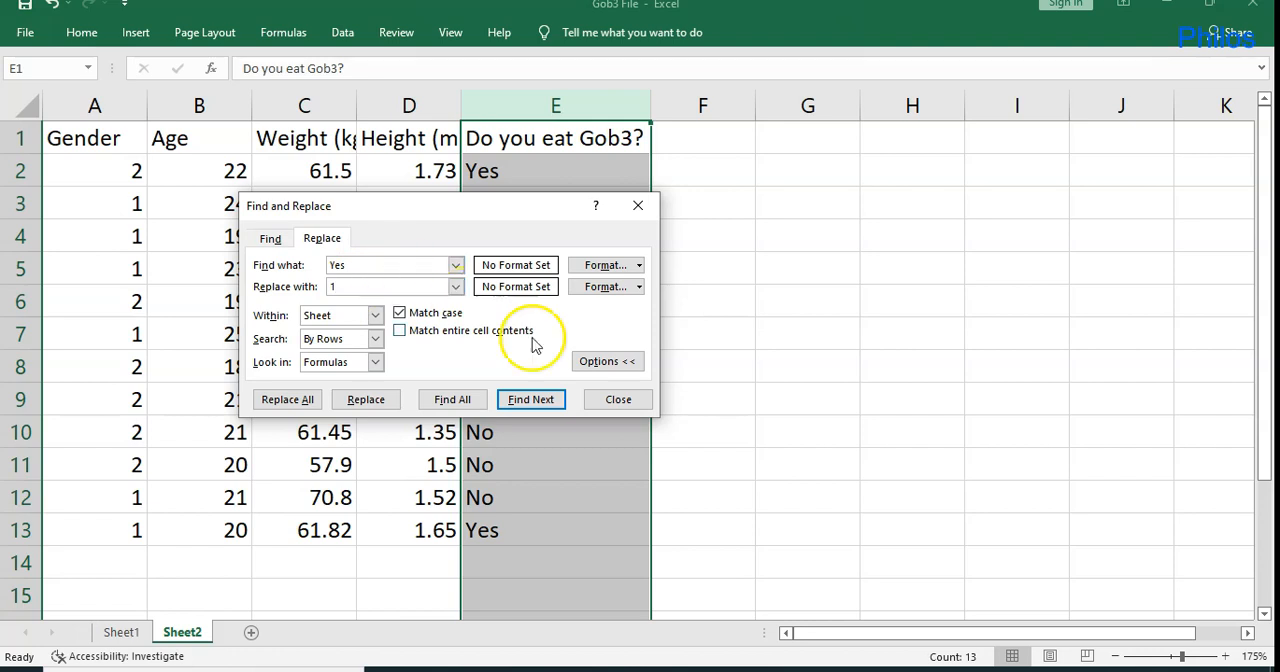
left_click(287, 399)
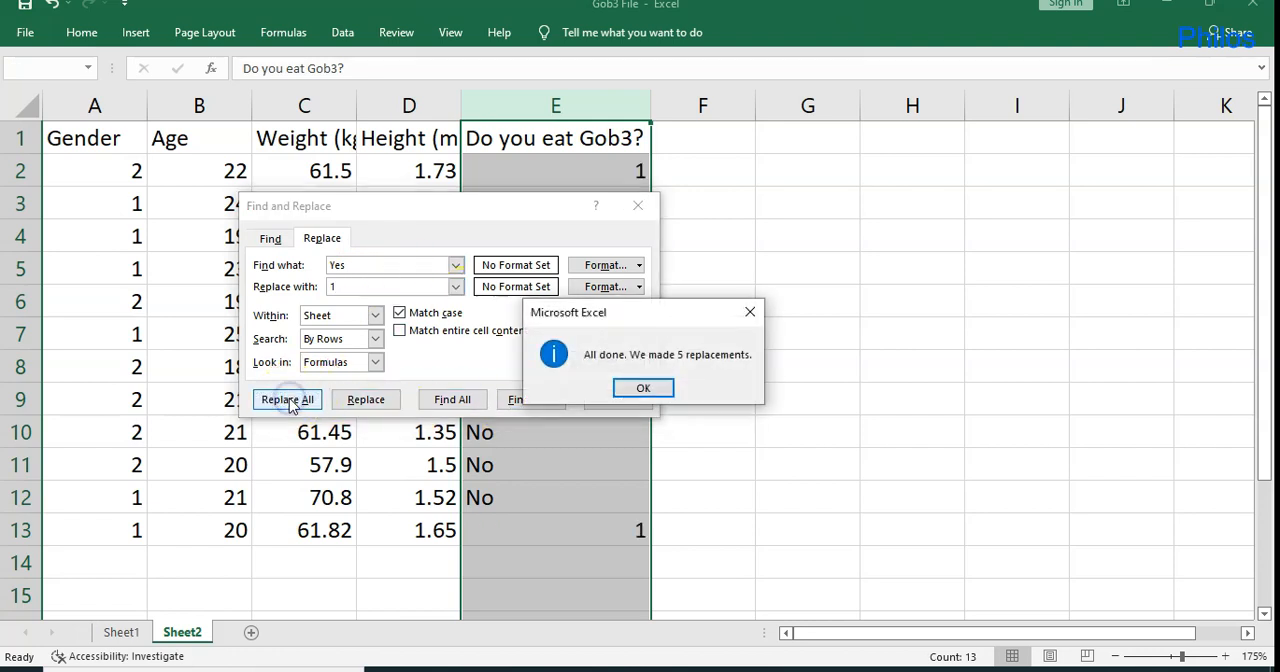
left_click(646, 392)
Replace every "No" in the "Do you eat Gob3?" column with 0 and close Find and Replace.
left_click(371, 265)
key("BackSpace")
key("BackSpace")
key("BackSpace")
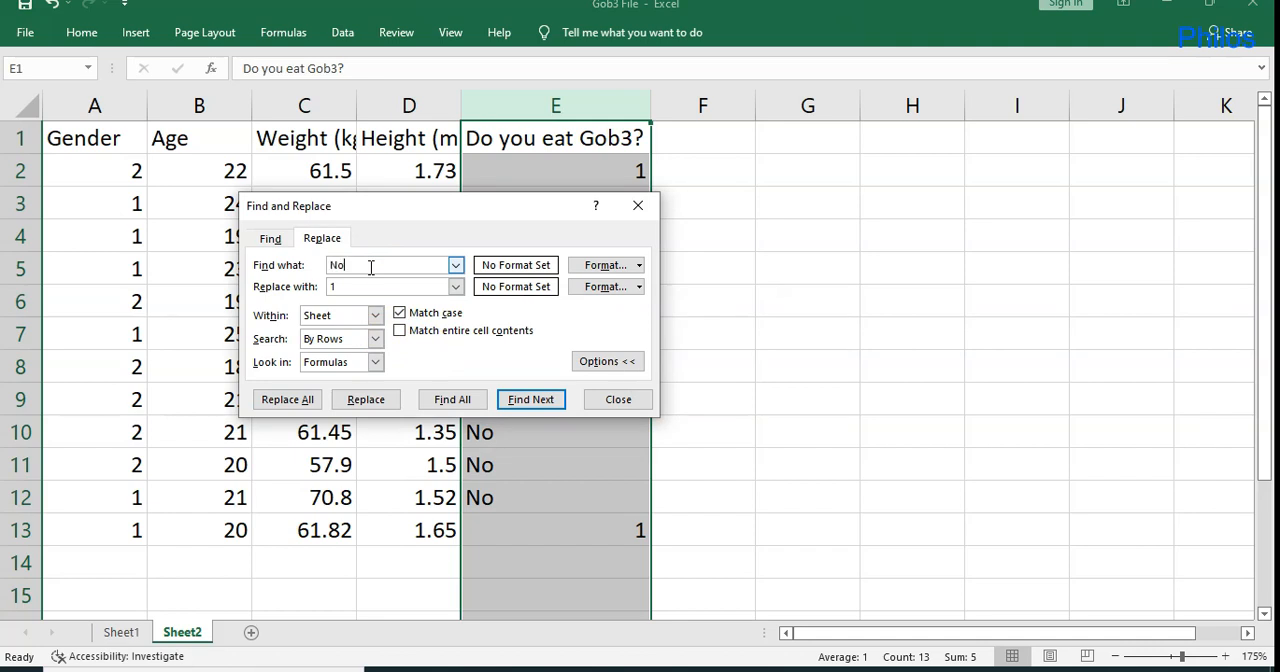
left_click(350, 286)
left_click(288, 400)
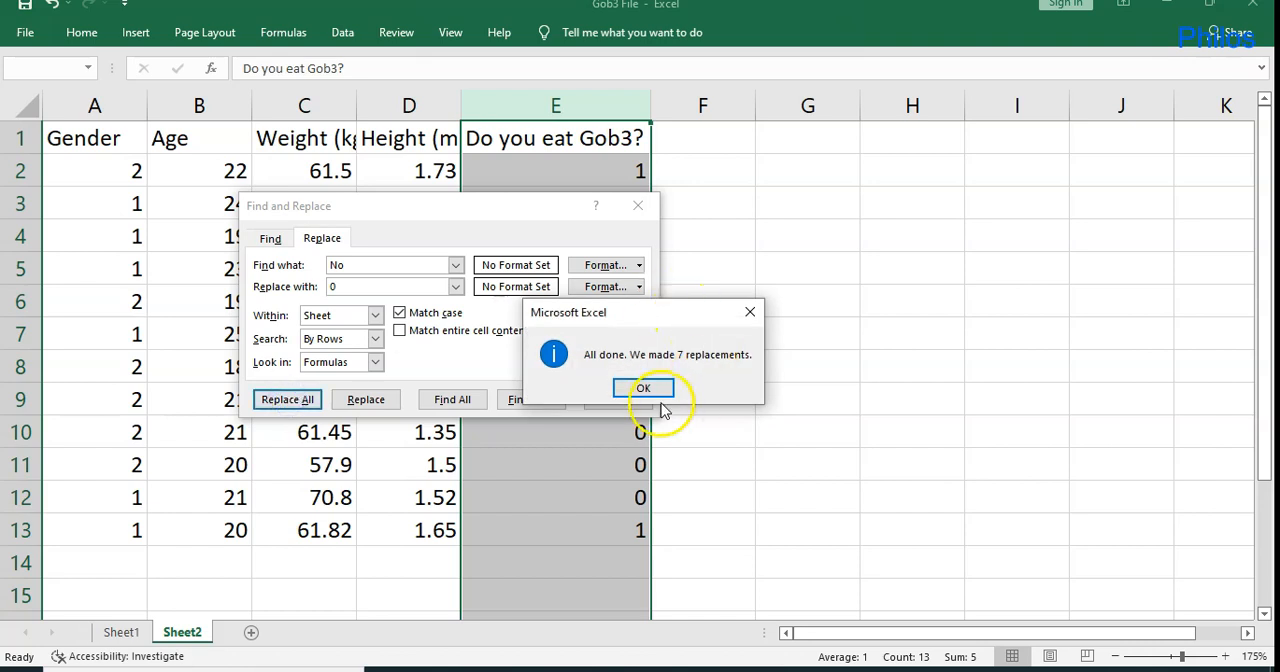
left_click(650, 391)
left_click(618, 399)
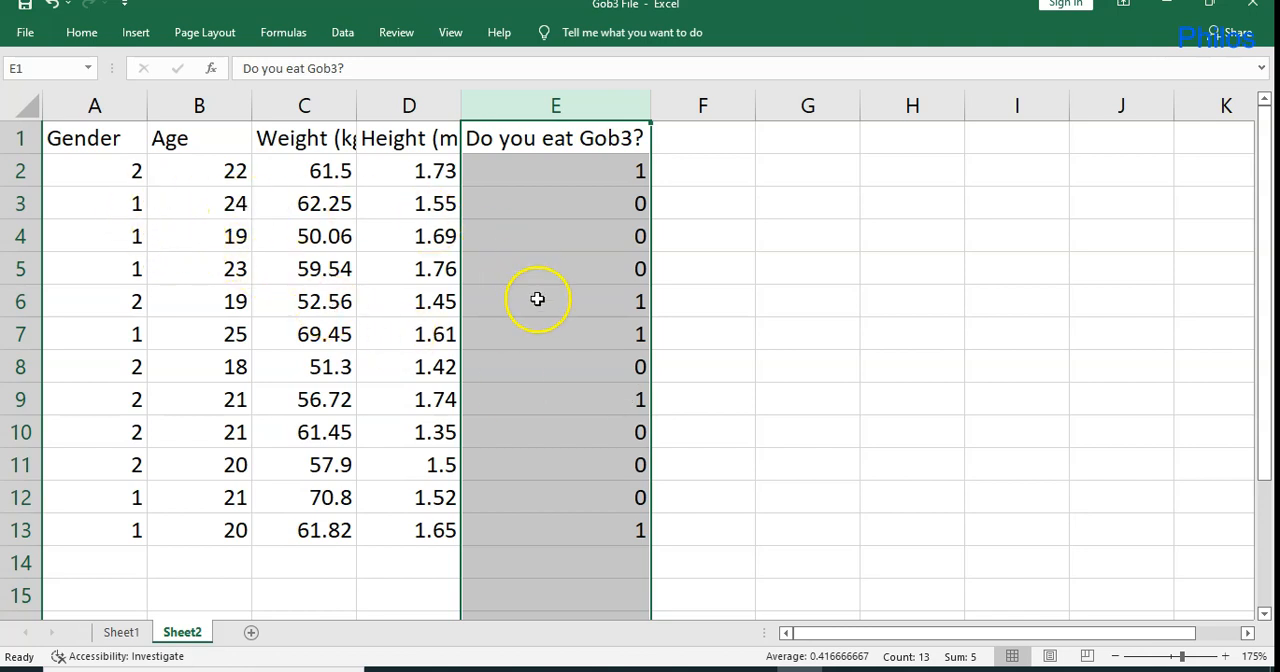
Copy the coded data in cells A2 to E13, leaving out the header row.
left_click(502, 341)
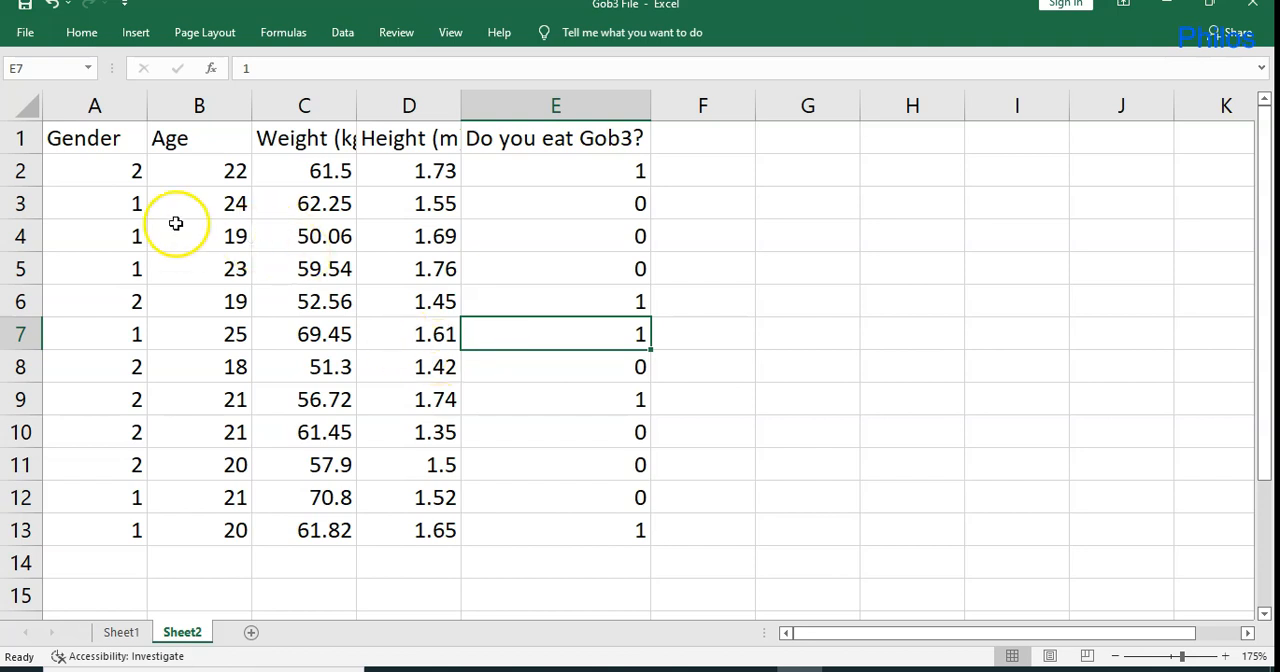
left_click(96, 172)
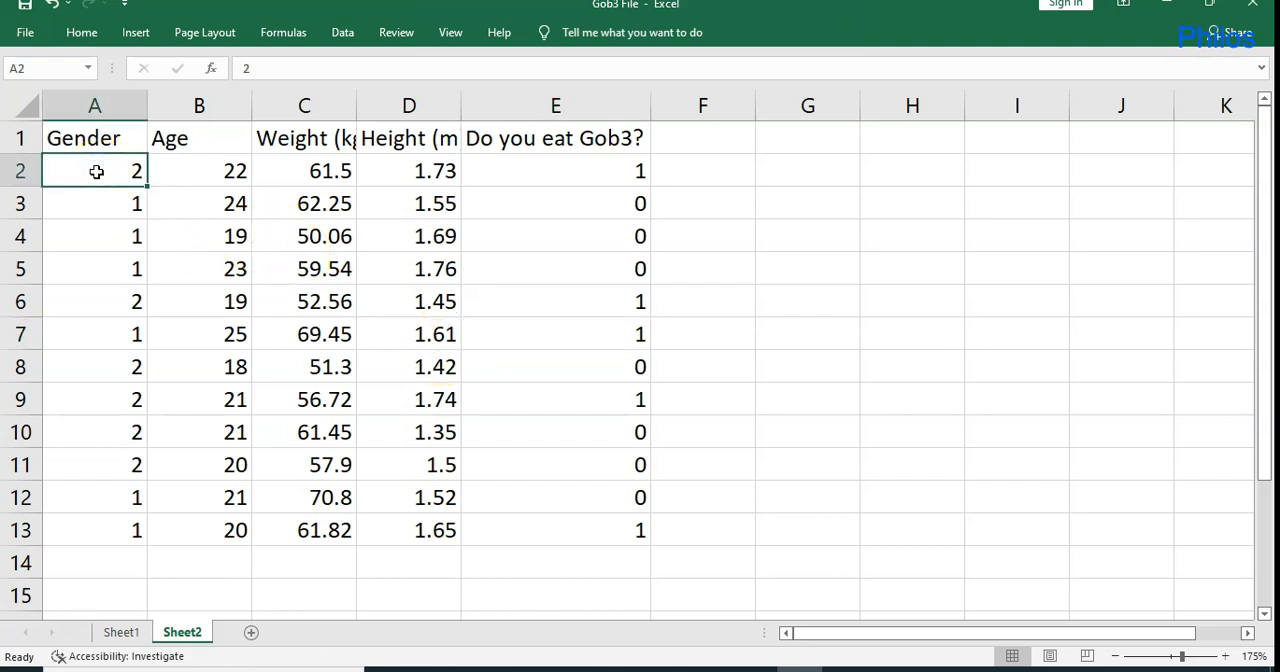
left_click_drag(96, 172, 606, 526)
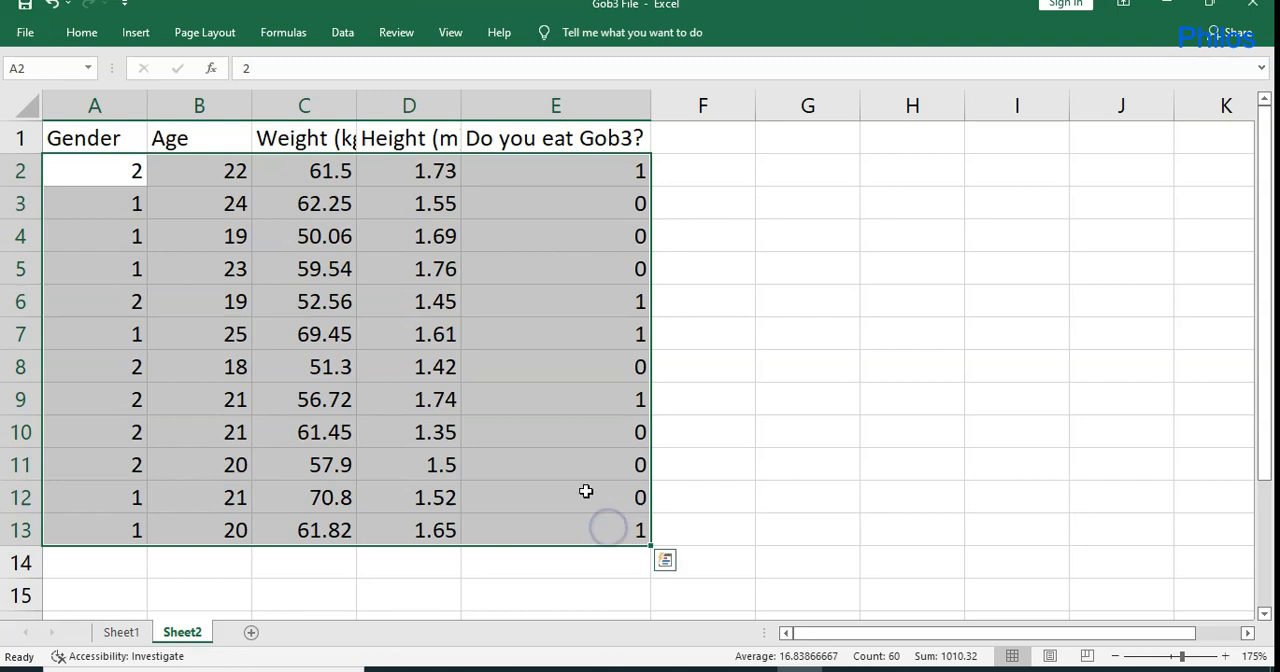
key("ctrl+c")
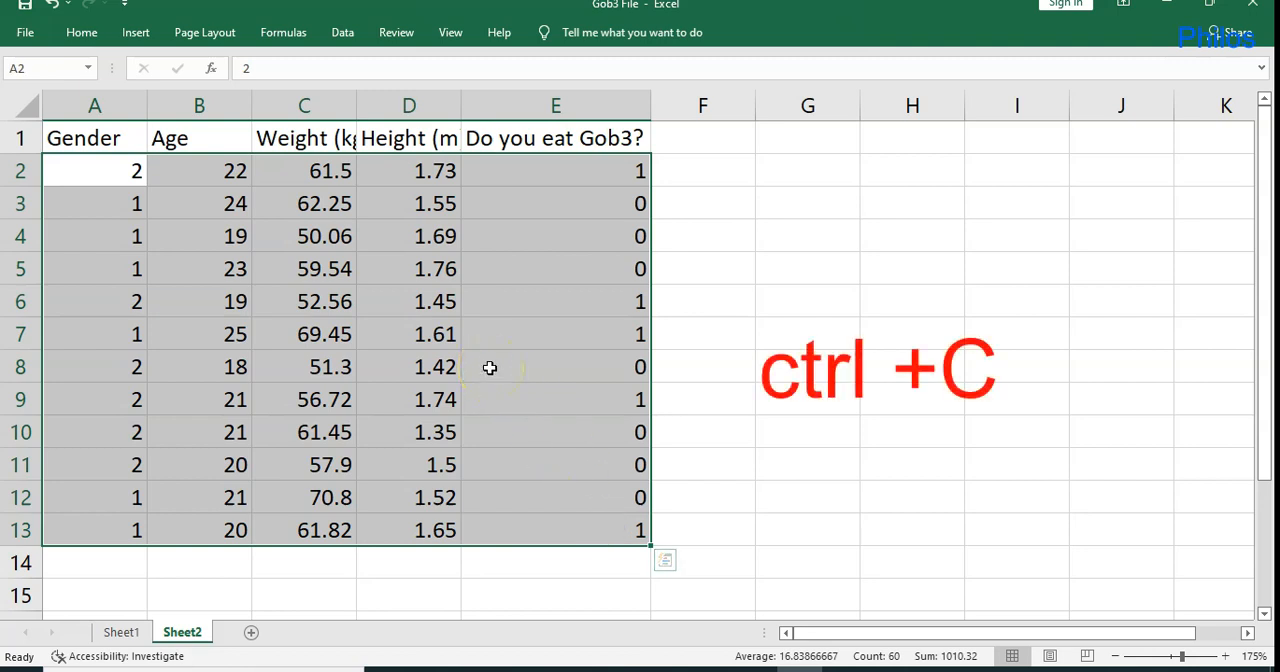
key("ctrl+c")
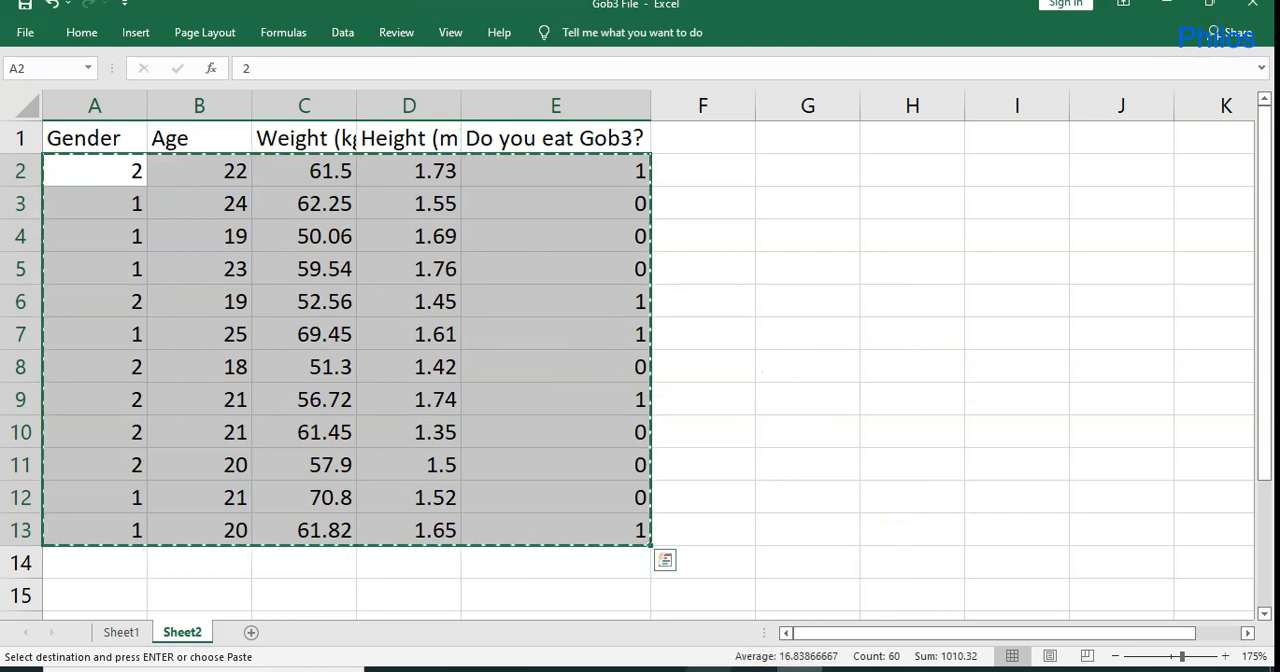
Switch to SPSS Statistics and paste the copied data into Data View, starting at row 1 of the first column.
left_click(709, 670)
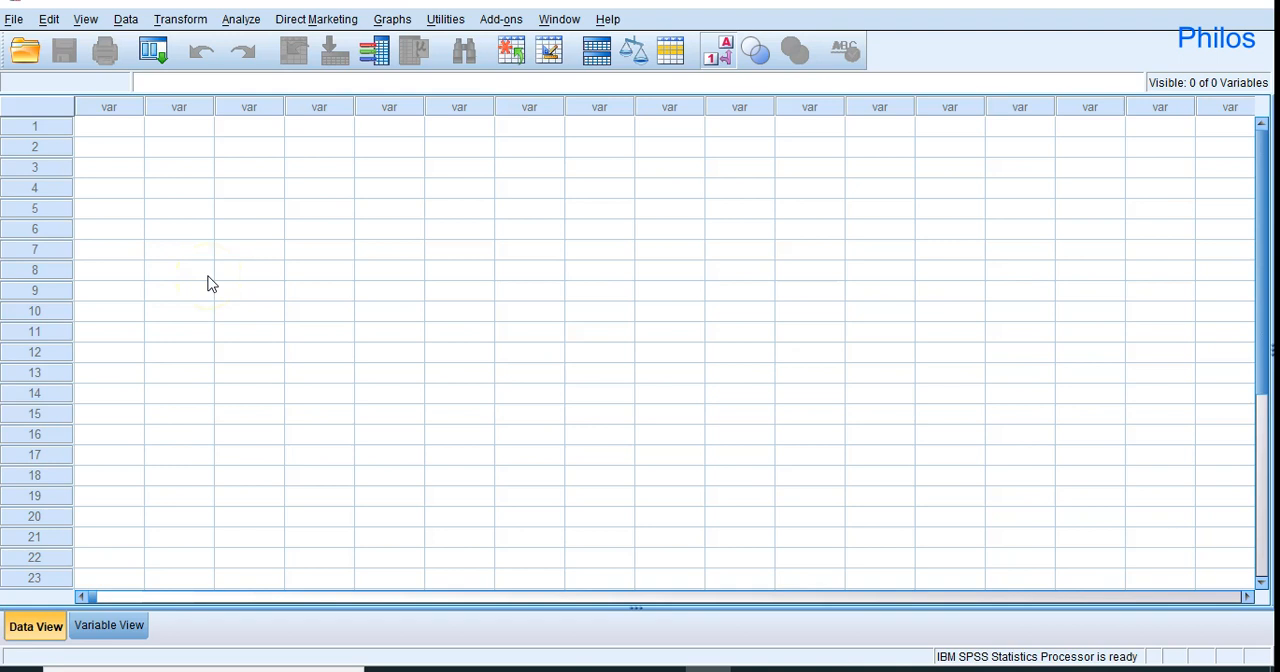
left_click(118, 129)
key("ctrl+v")
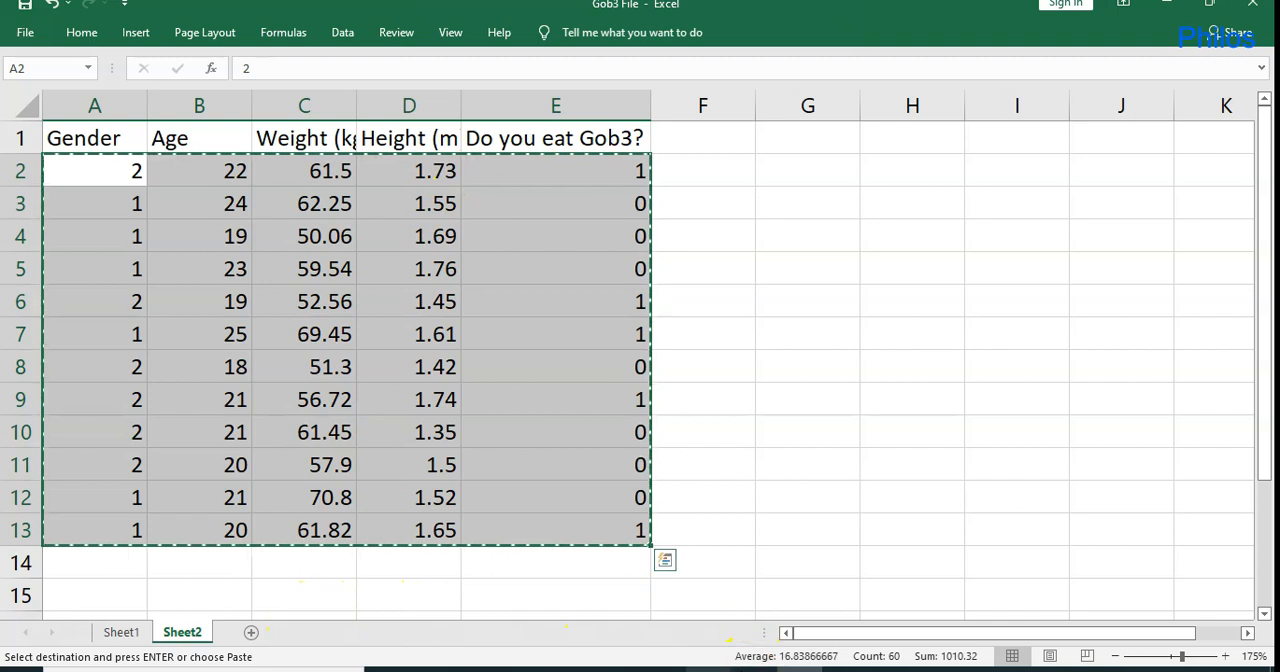
Switch to SPSS Statistics and rename the first variable, VAR00001, as gender in Variable View.
mouse_move(708, 668)
left_click(707, 600)
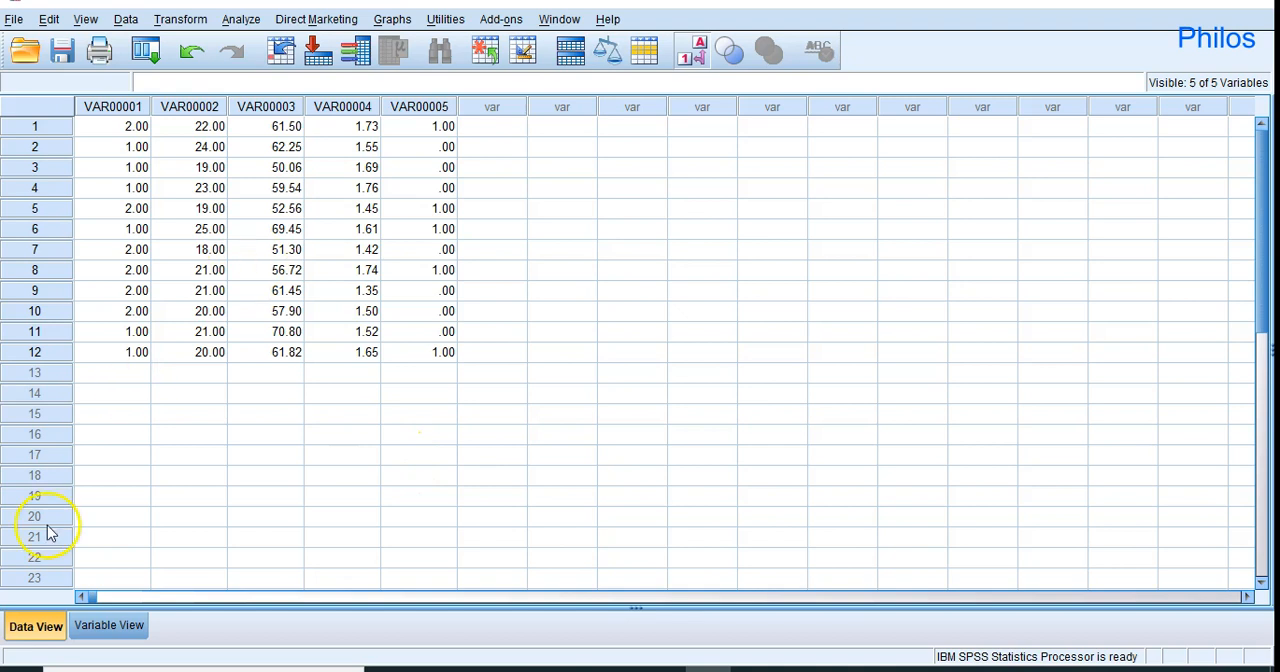
left_click(108, 626)
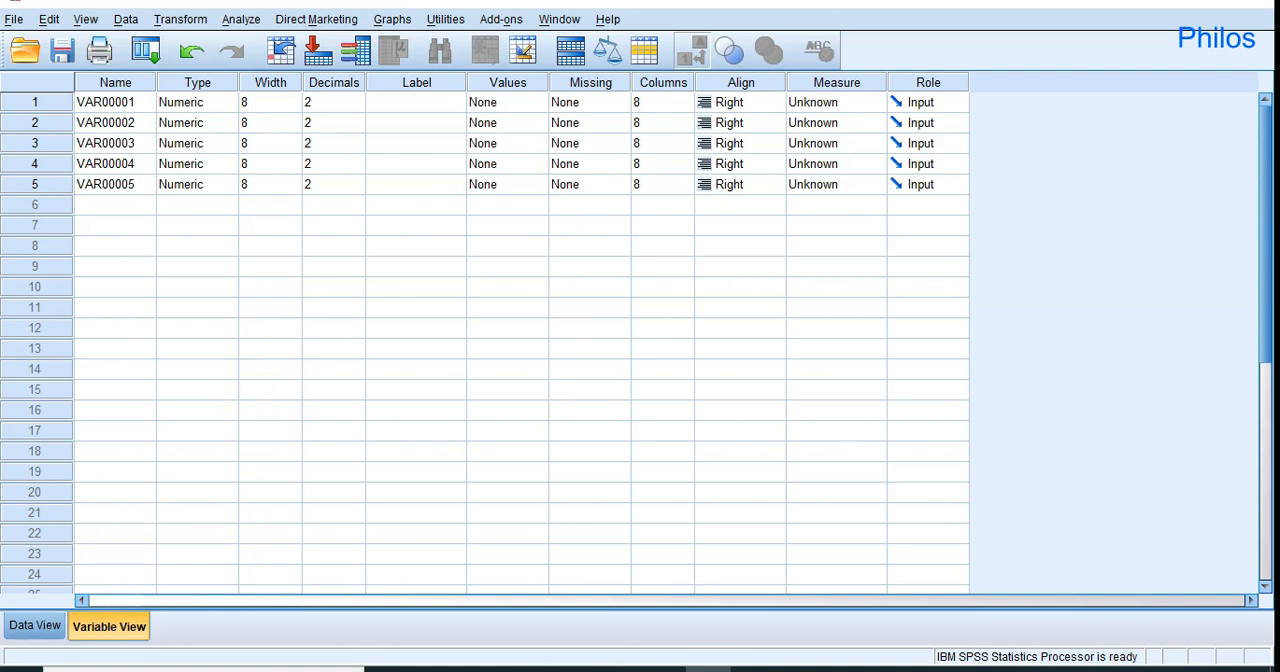
left_click(20, 630)
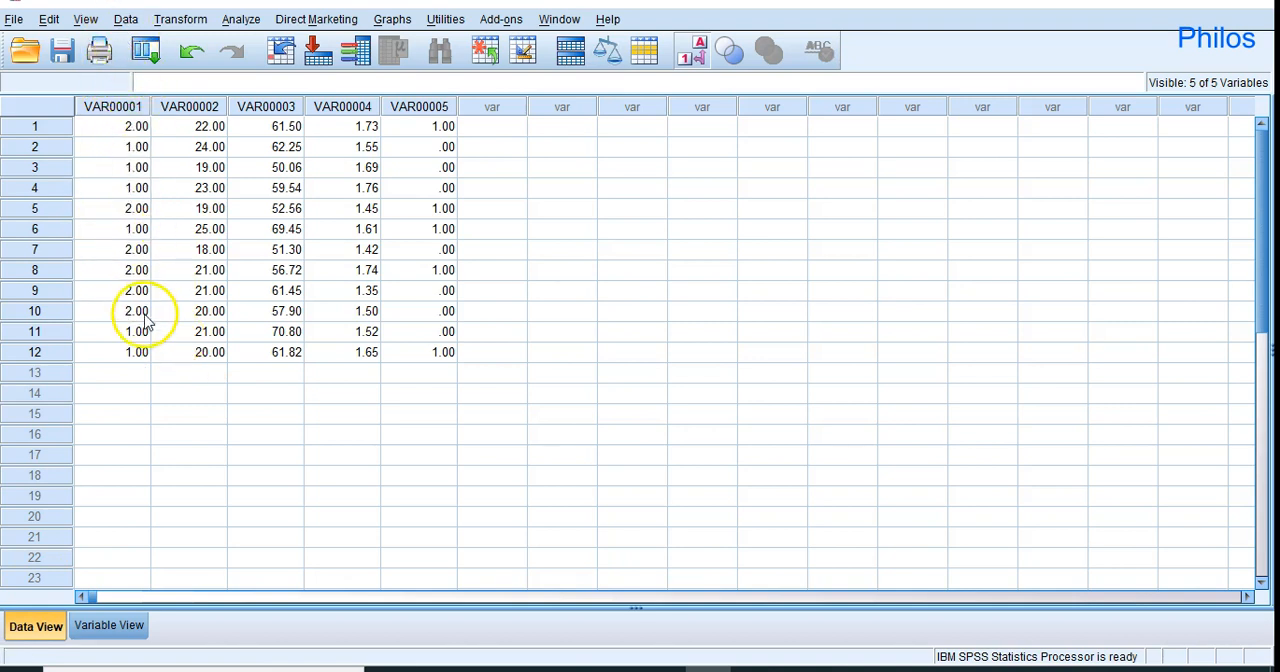
left_click(137, 627)
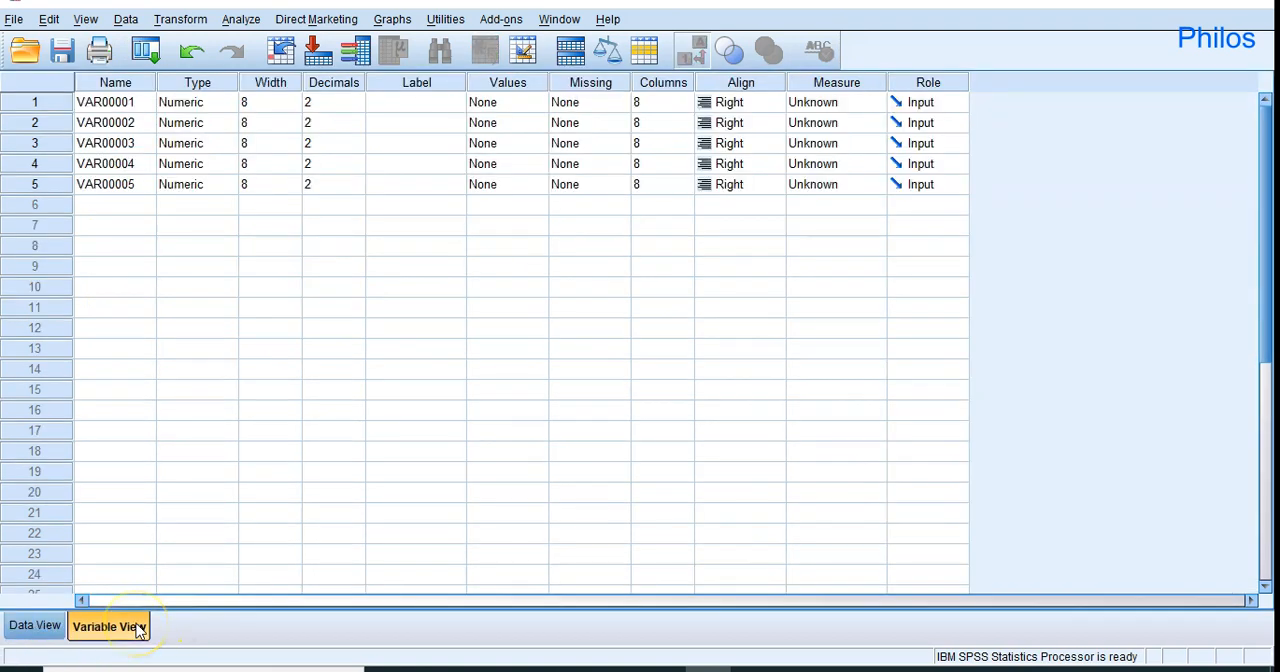
left_click(131, 108)
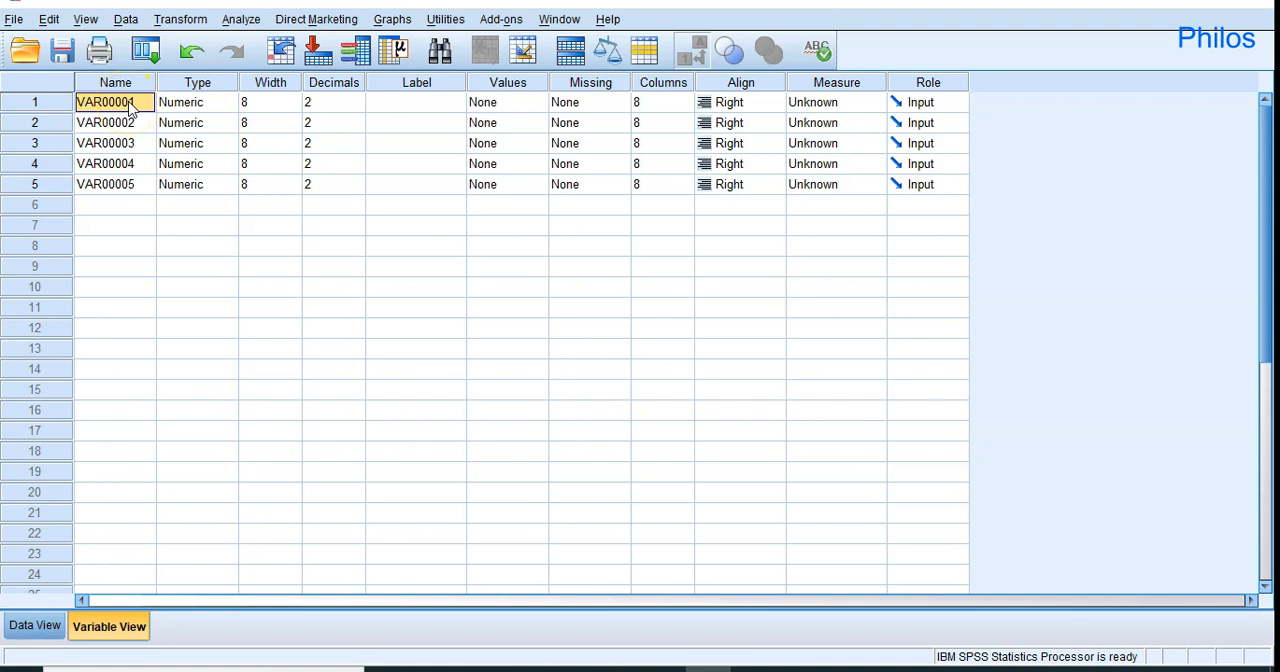
type("gender")
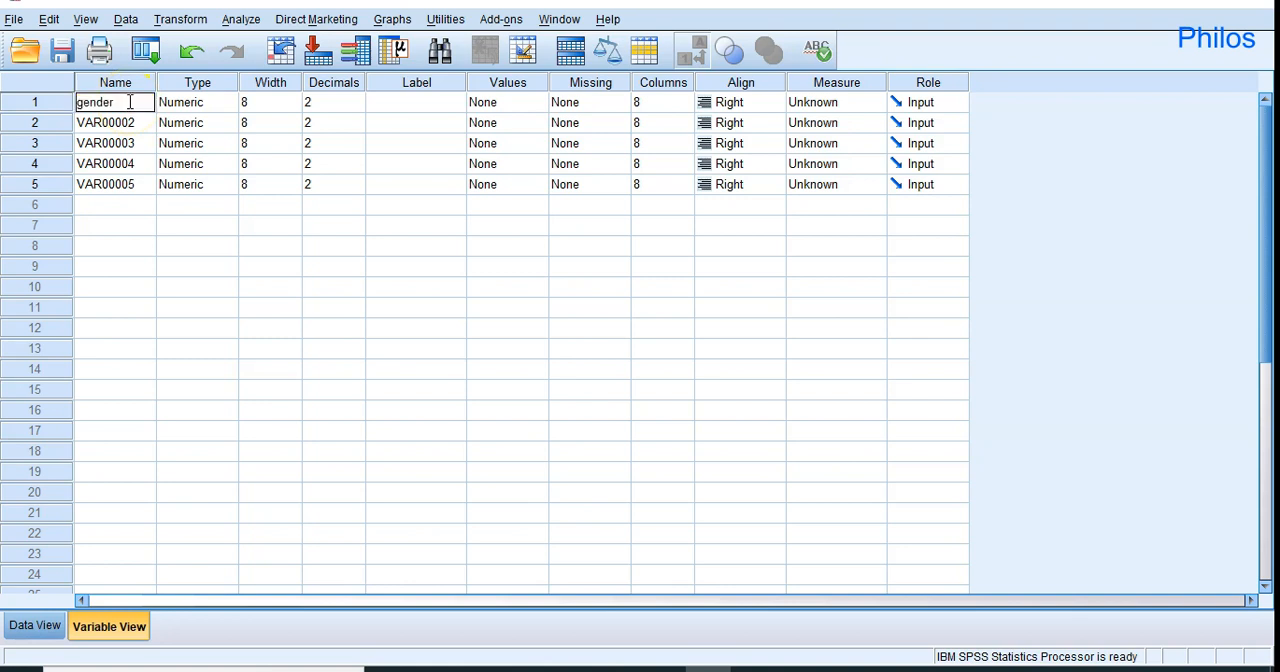
left_click(118, 125)
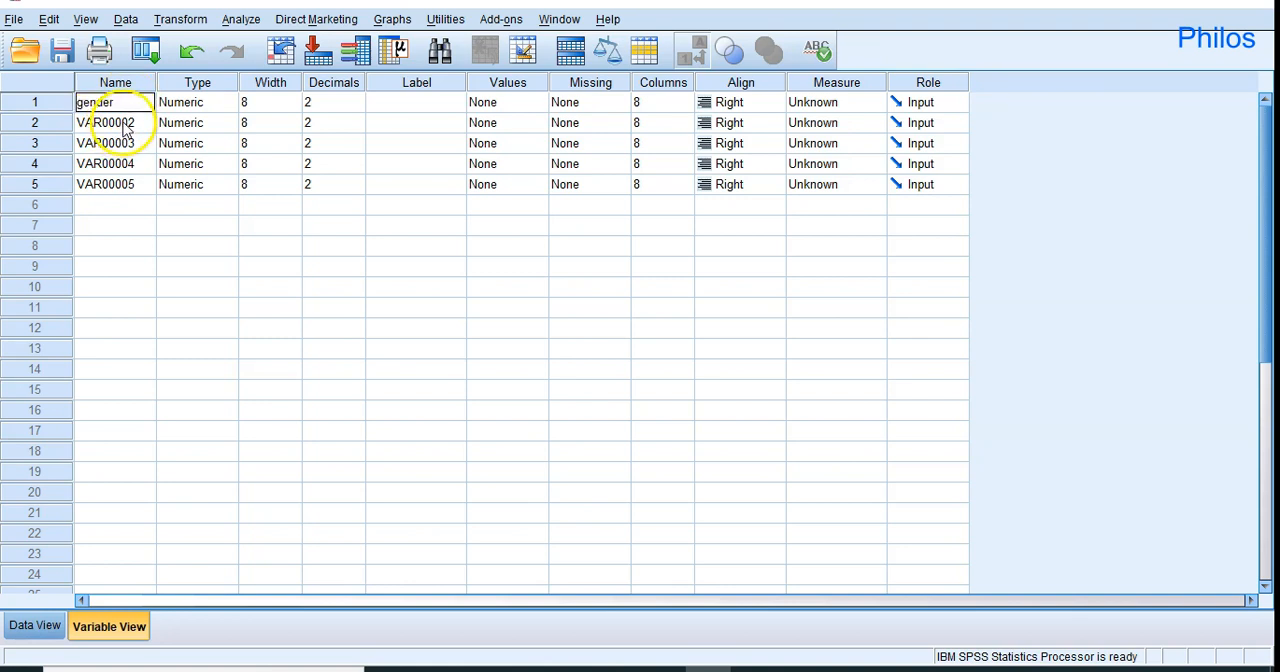
Check the second column in Data View and rename VAR00002 as age in Variable View.
left_click(22, 627)
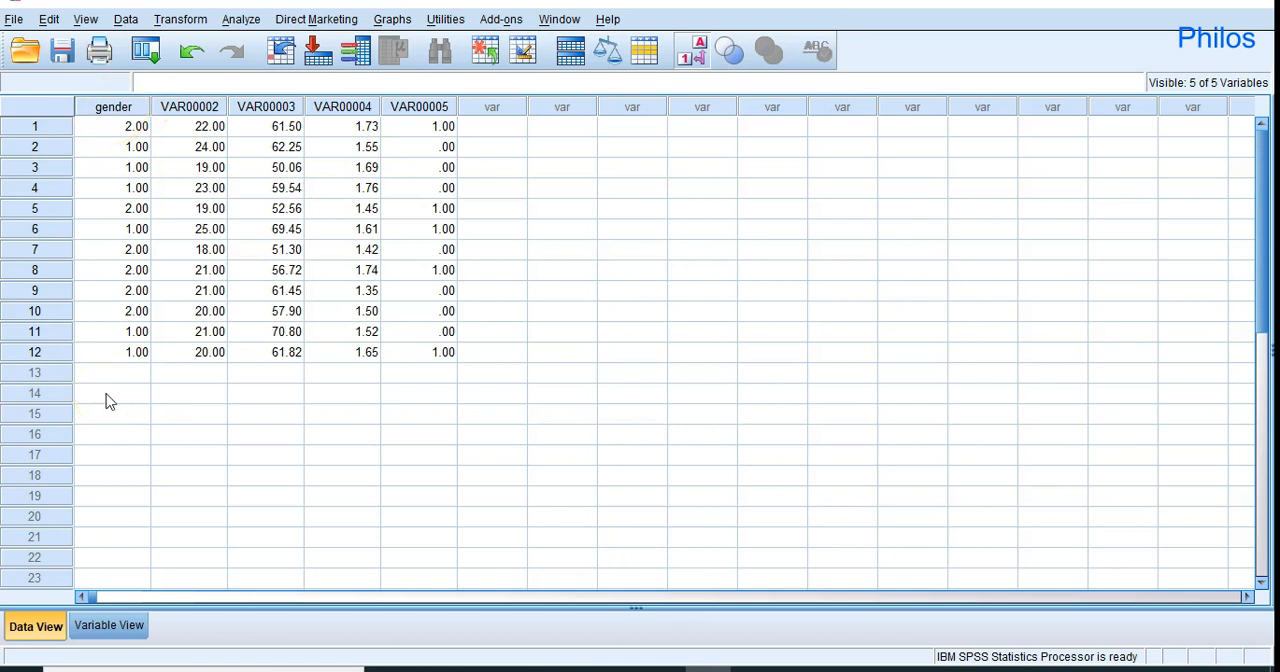
left_click(112, 625)
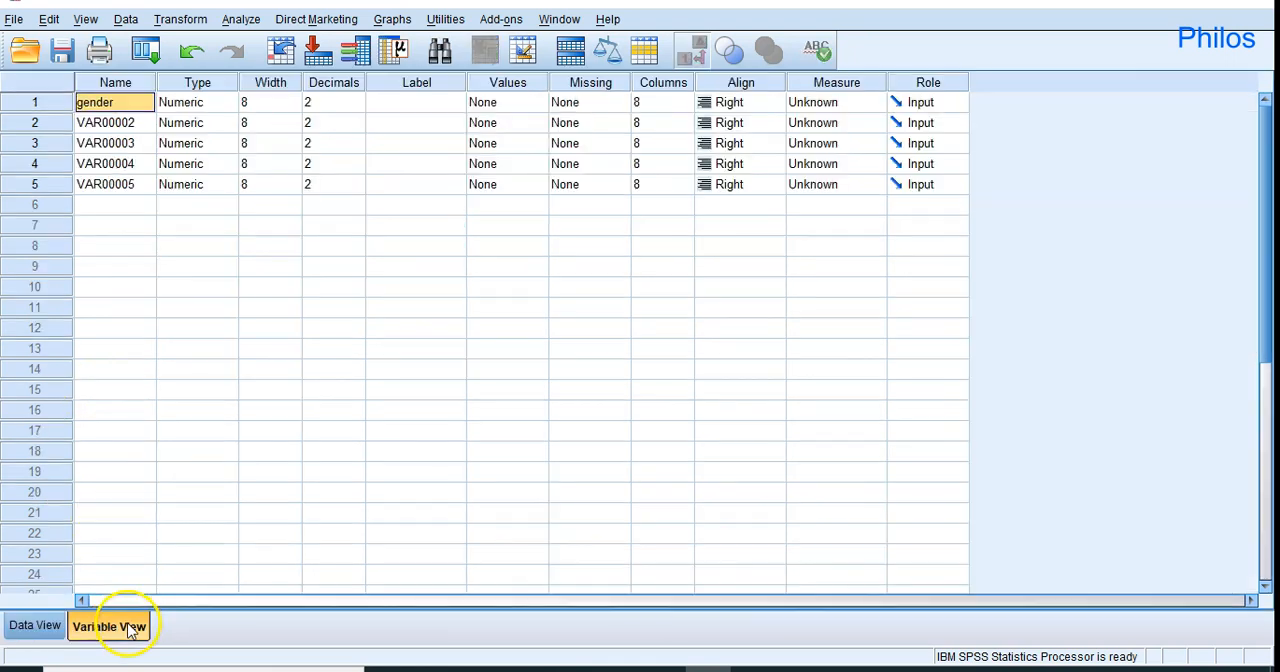
left_click(127, 128)
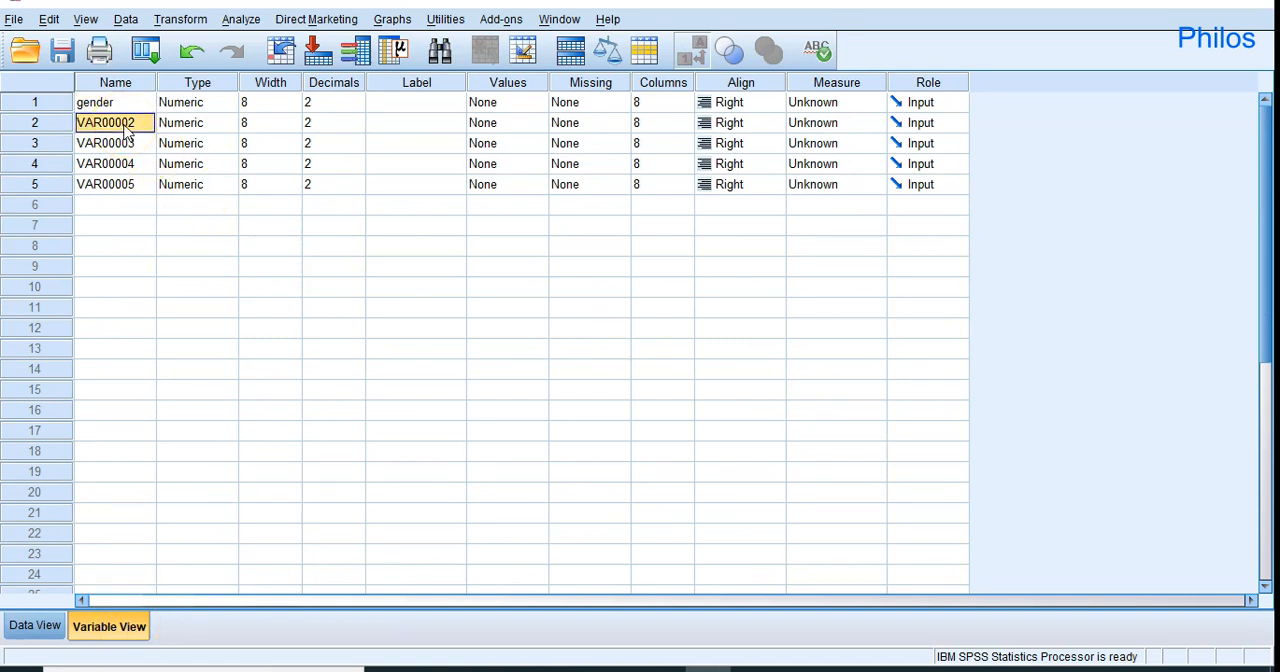
type("age")
left_click(110, 148)
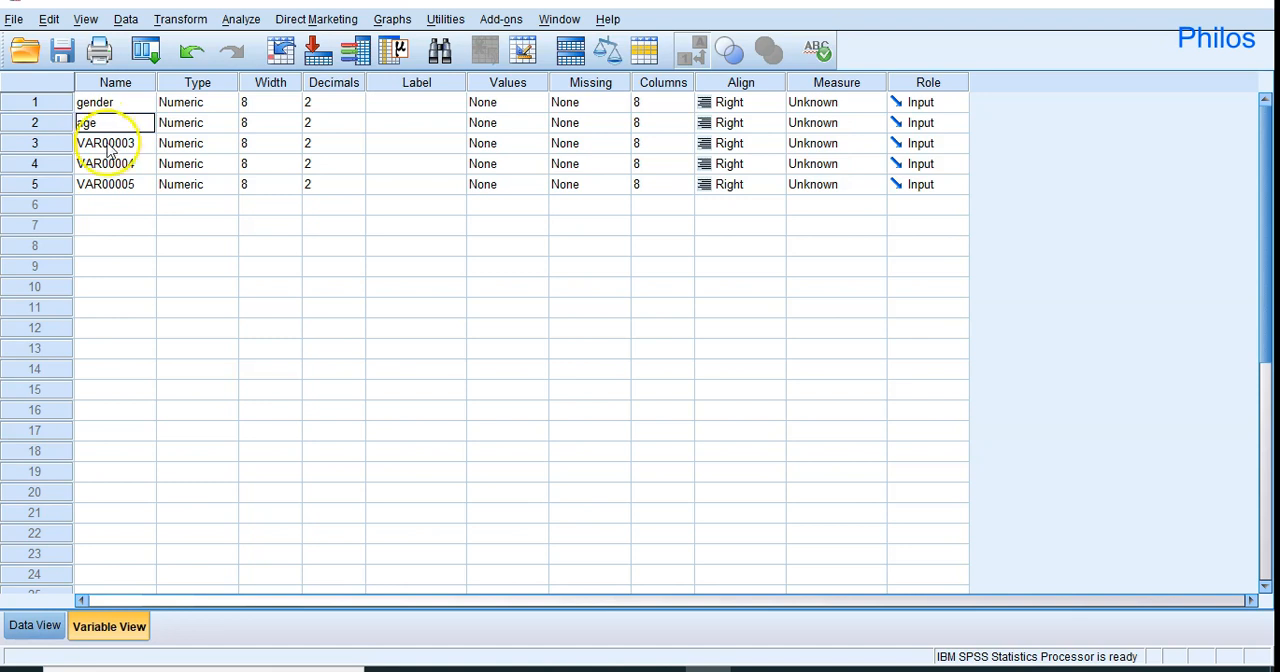
Check the third column in Data View and rename VAR00003 as weight in Variable View.
left_click(20, 628)
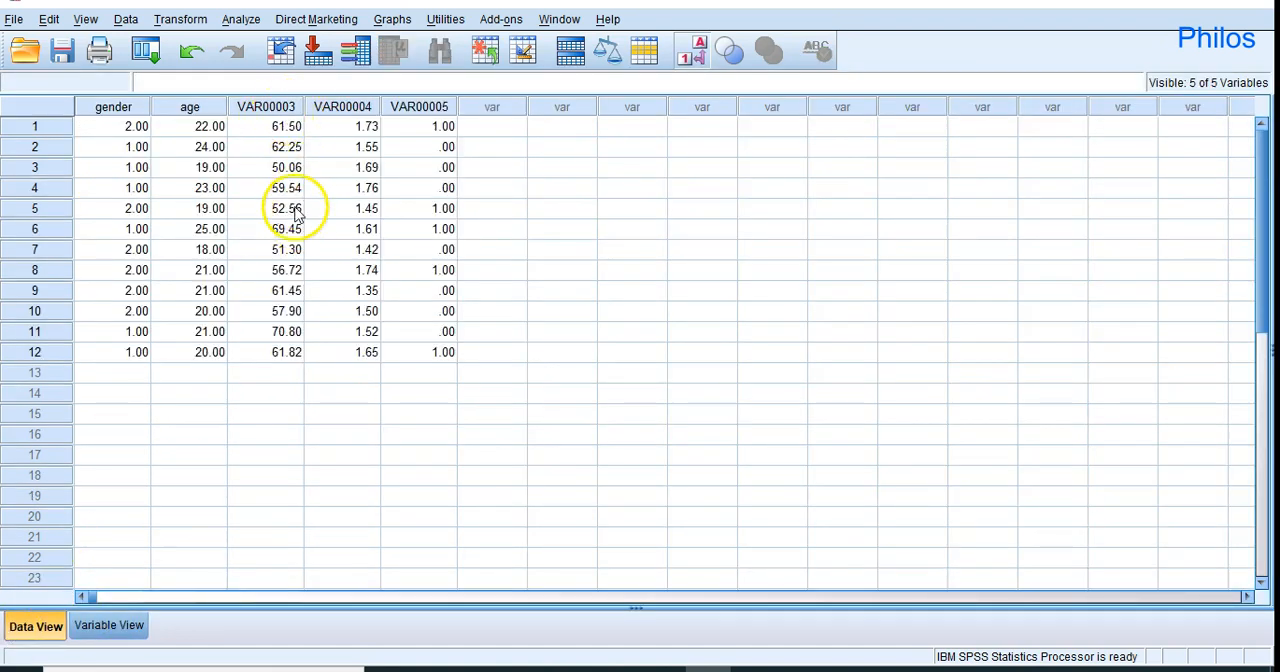
left_click(124, 636)
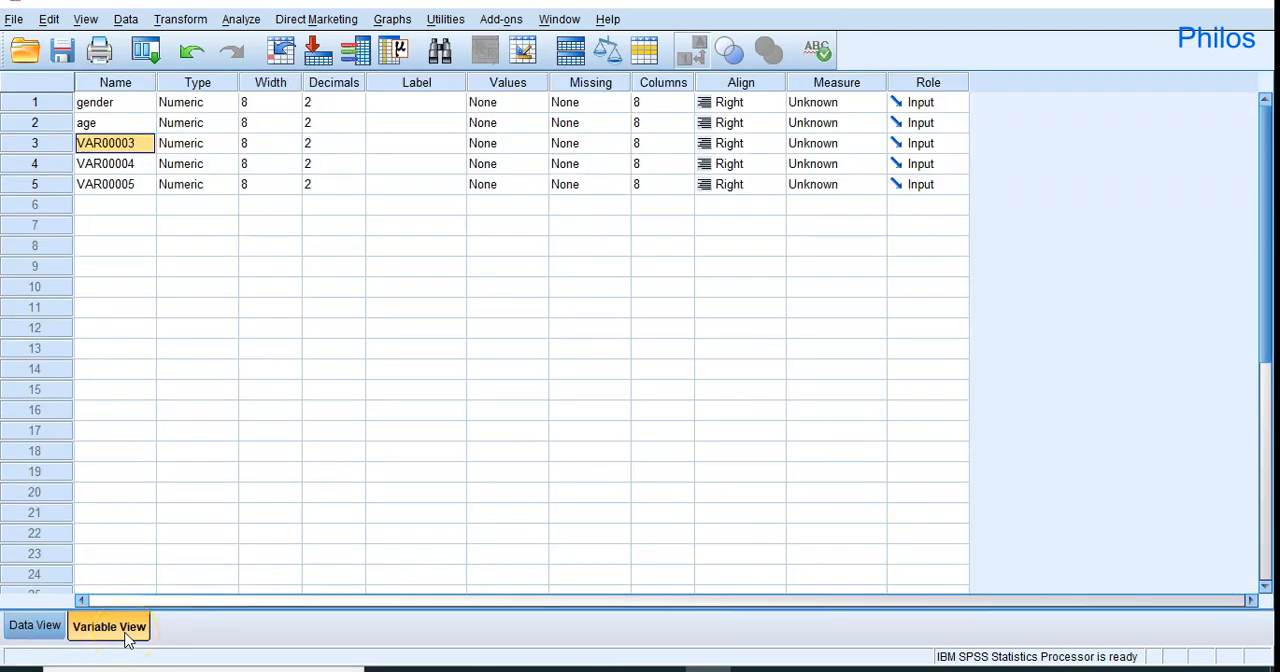
type("weight")
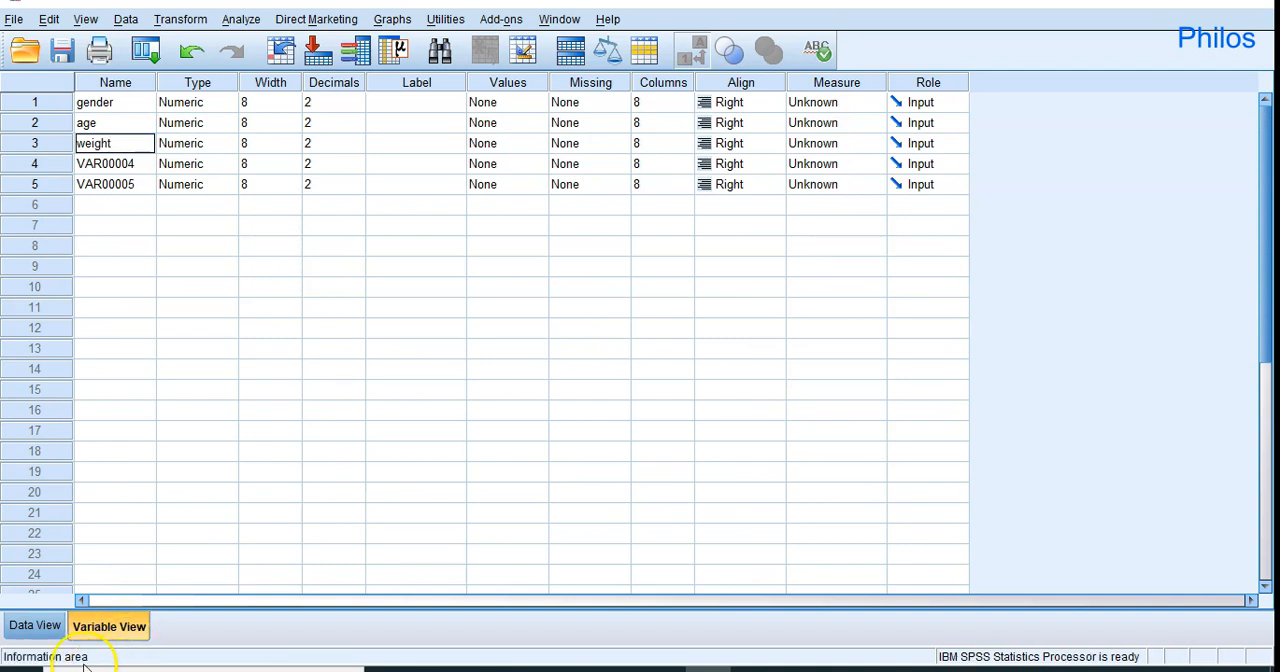
Rename the fourth variable, VAR00004, as height and the fifth variable, VAR00005, as gob3.
left_click(130, 164)
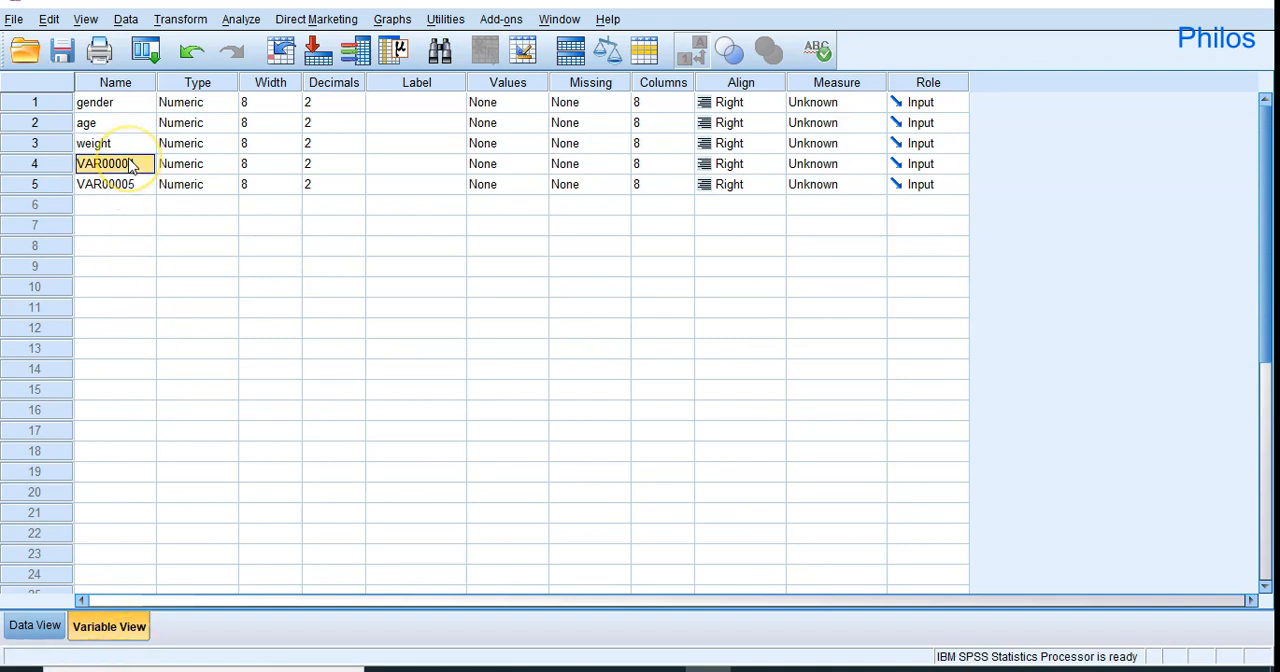
type("height")
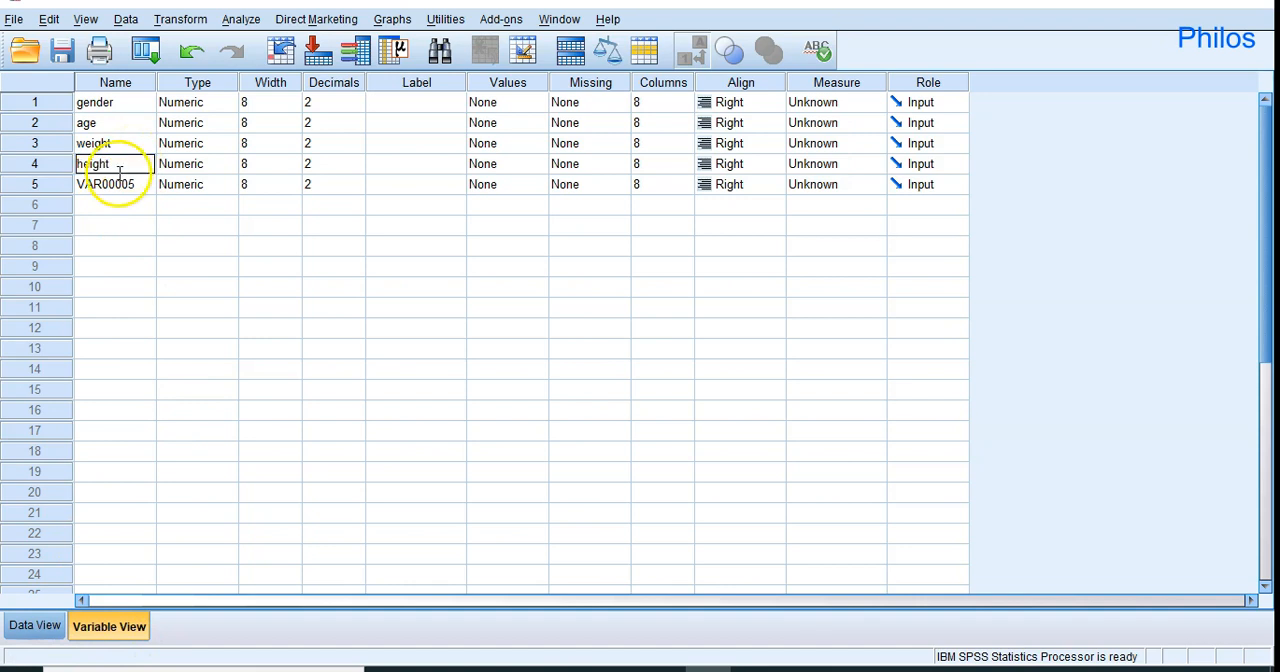
left_click(117, 187)
type("gob3")
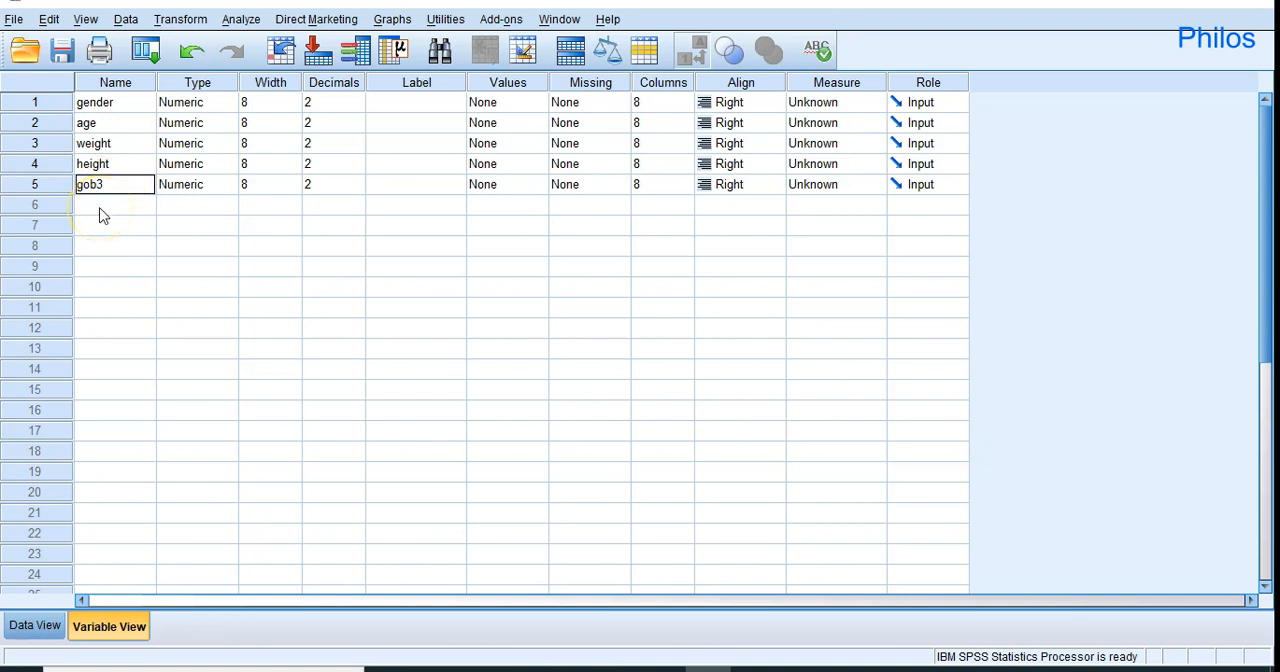
Examine the variable type options and the width setting of the gender variable without changing them.
left_click(226, 103)
left_click(228, 104)
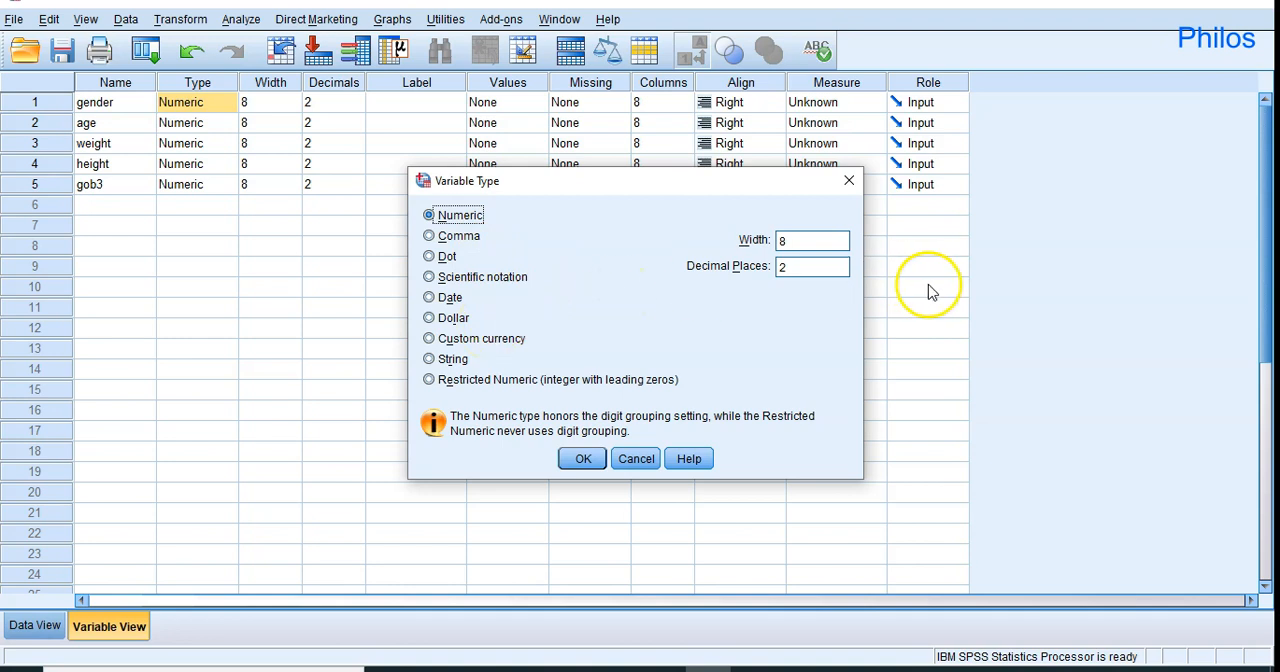
left_click(847, 181)
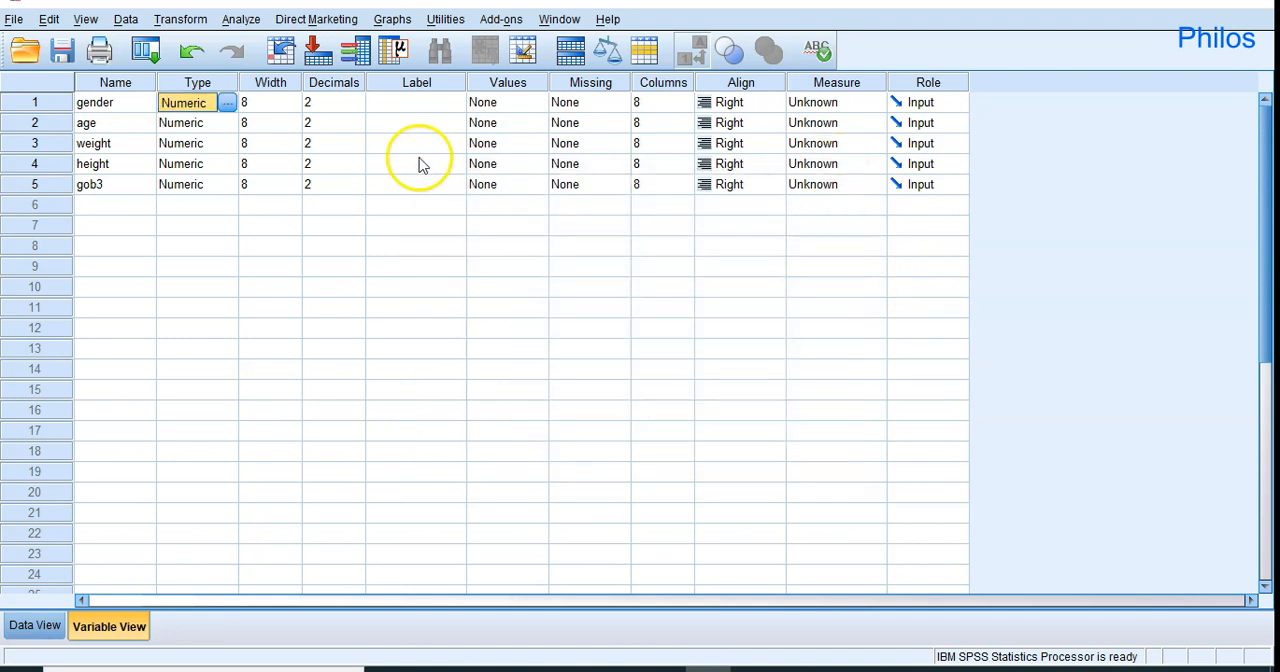
left_click(272, 102)
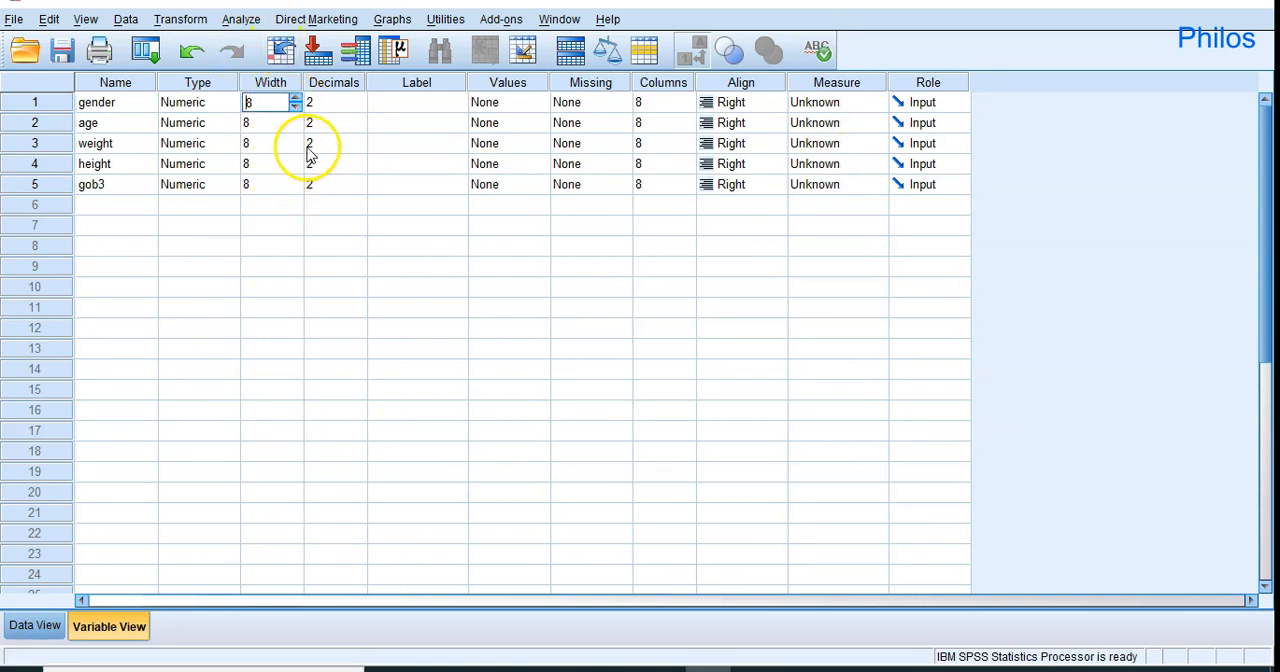
Set the decimals of the gender, age and gob3 variables to 0 and check the values in Data View.
left_click(333, 101)
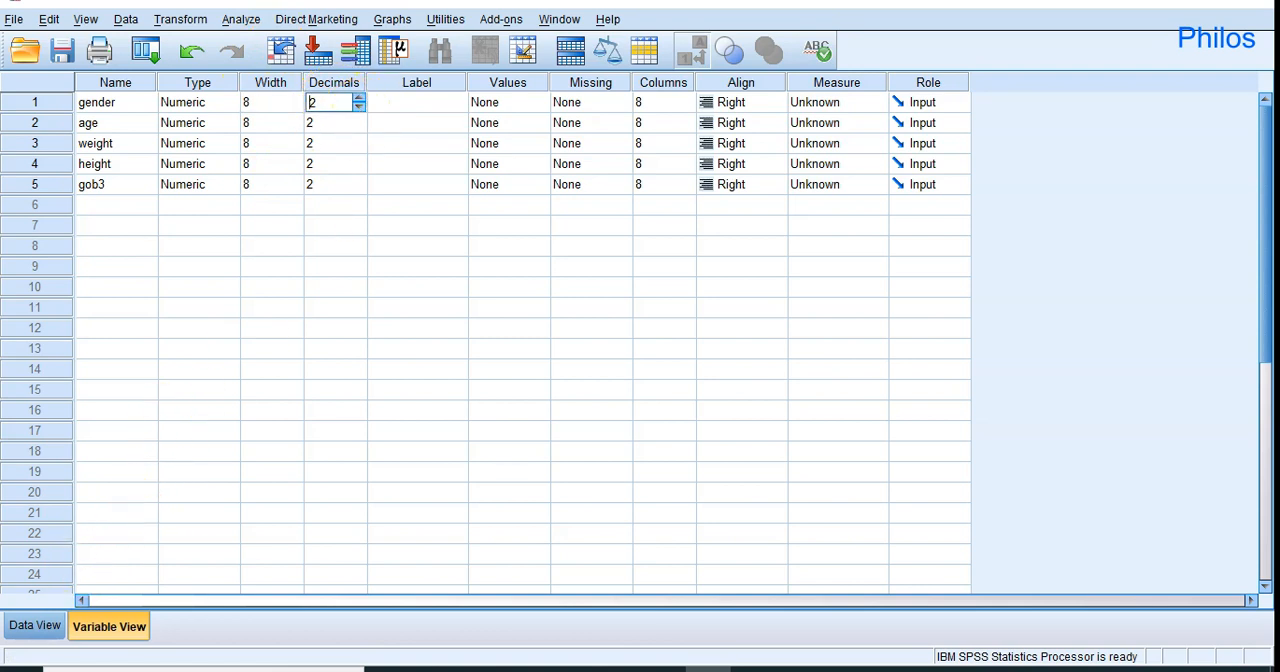
left_click(14, 636)
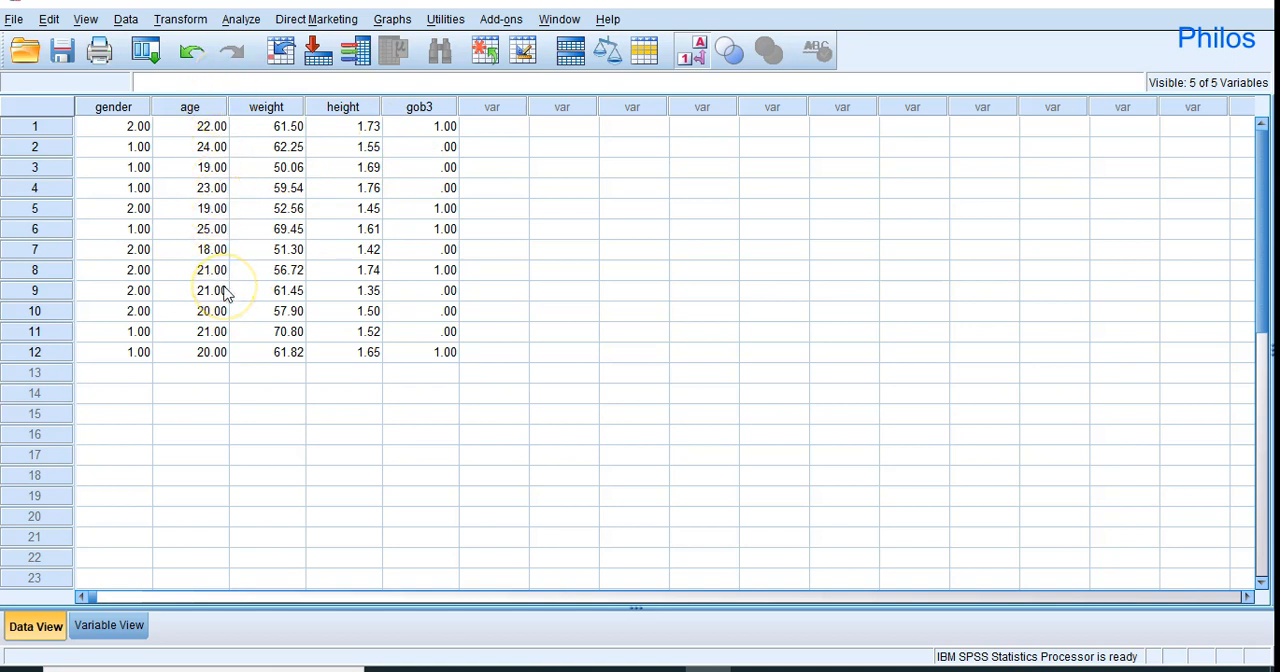
left_click(115, 625)
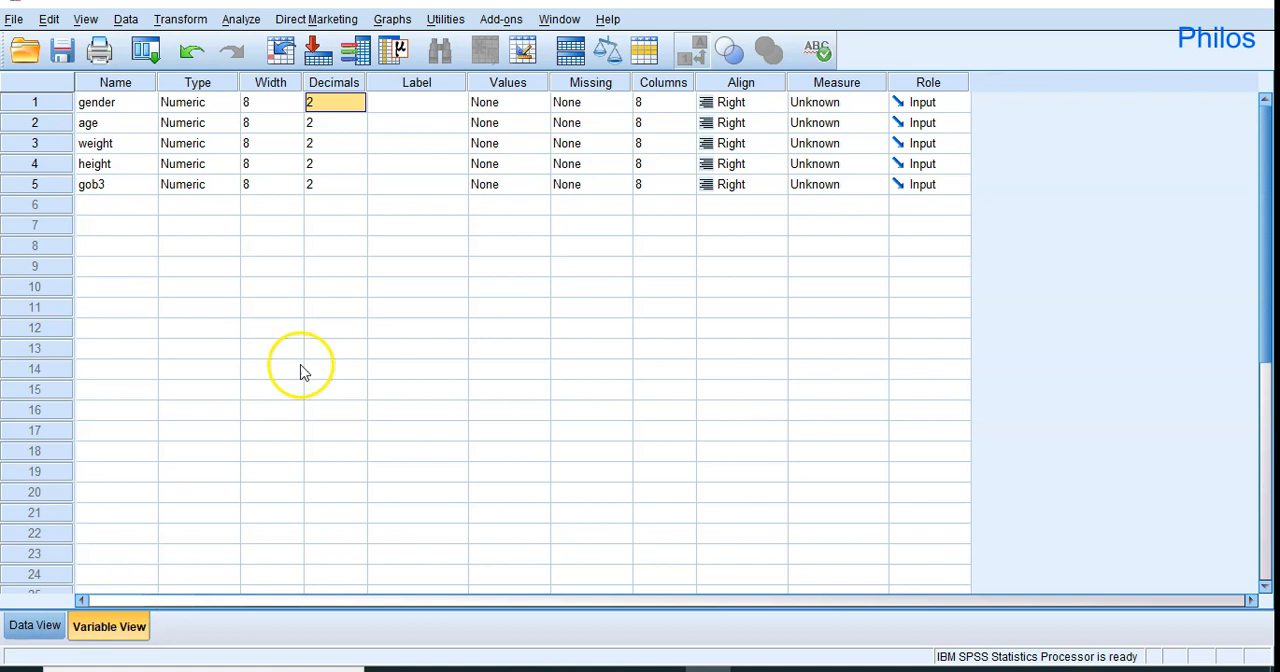
left_click(360, 108)
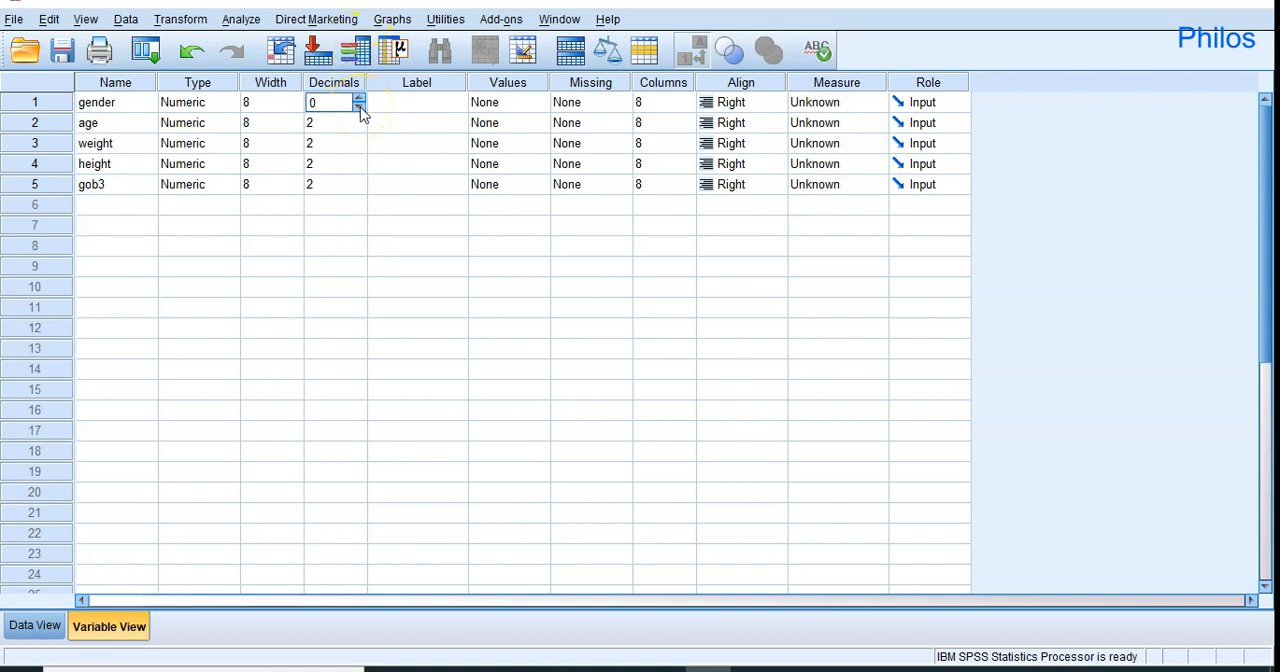
left_click(362, 130)
left_click(364, 192)
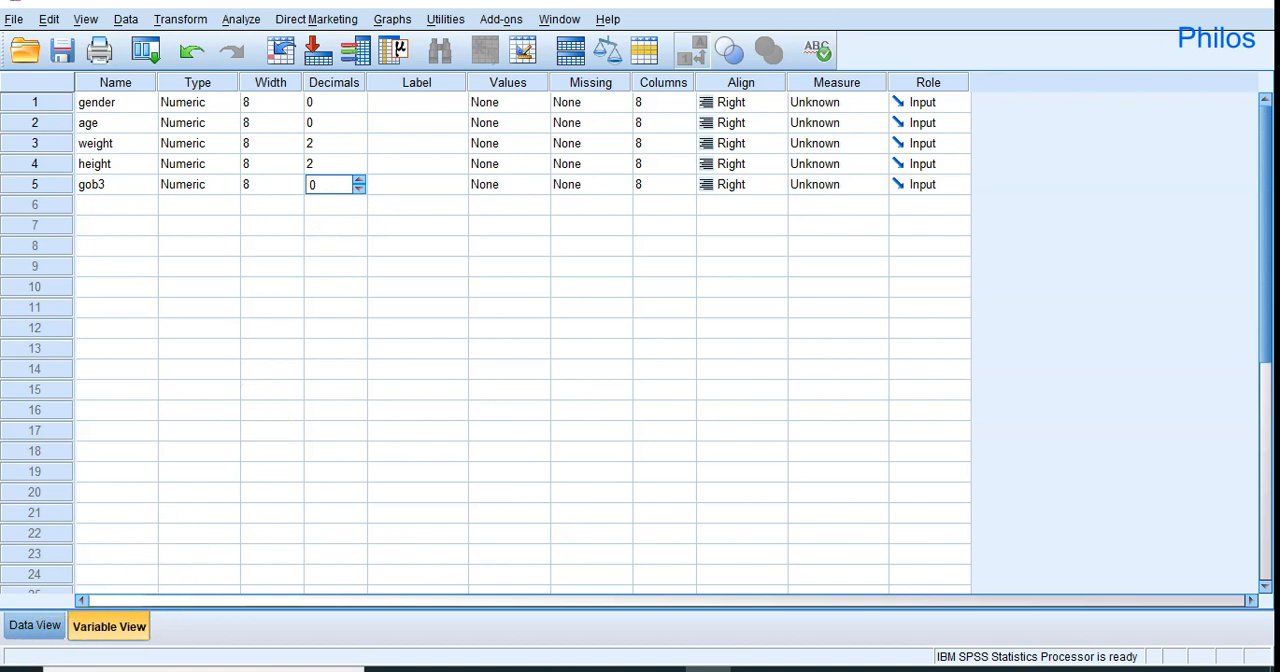
left_click(32, 627)
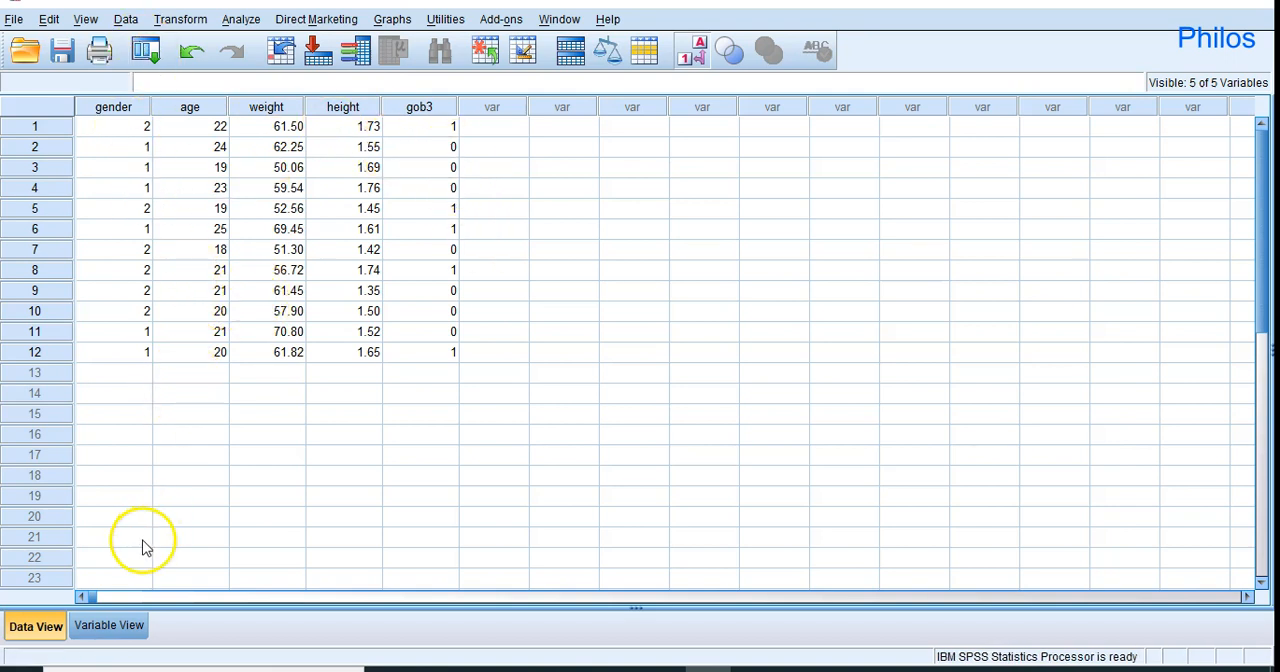
left_click(100, 630)
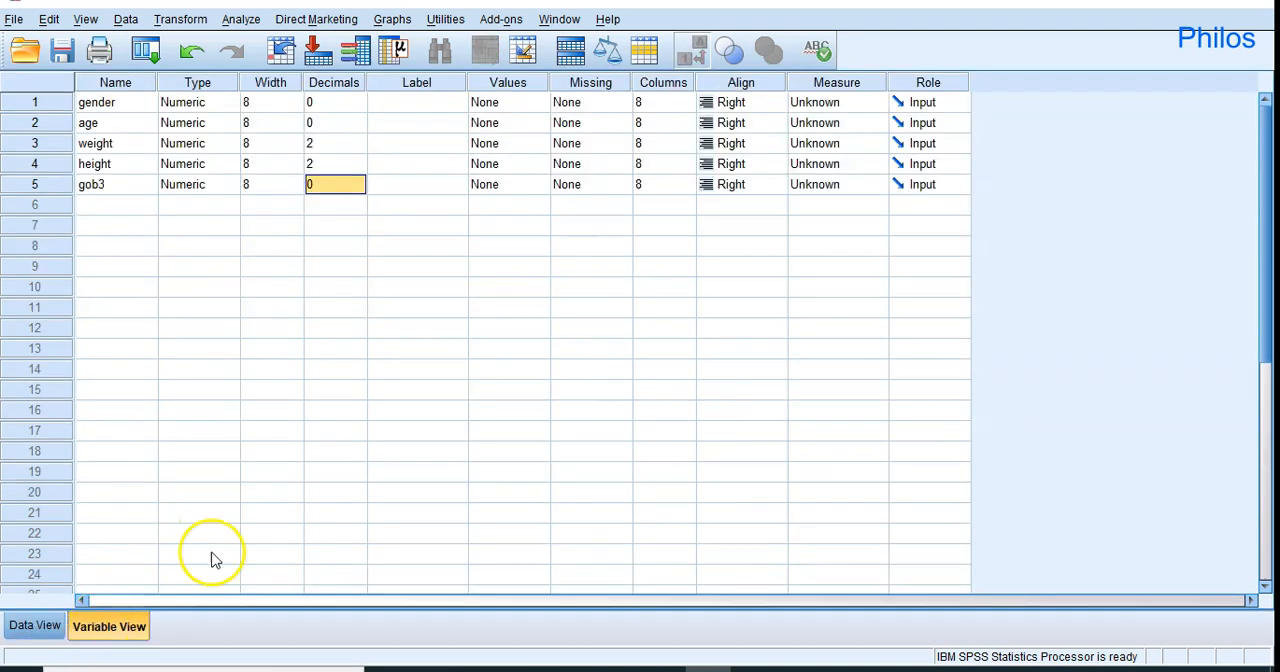
Enter "Your gender?" as the label of the gender variable.
left_click(423, 102)
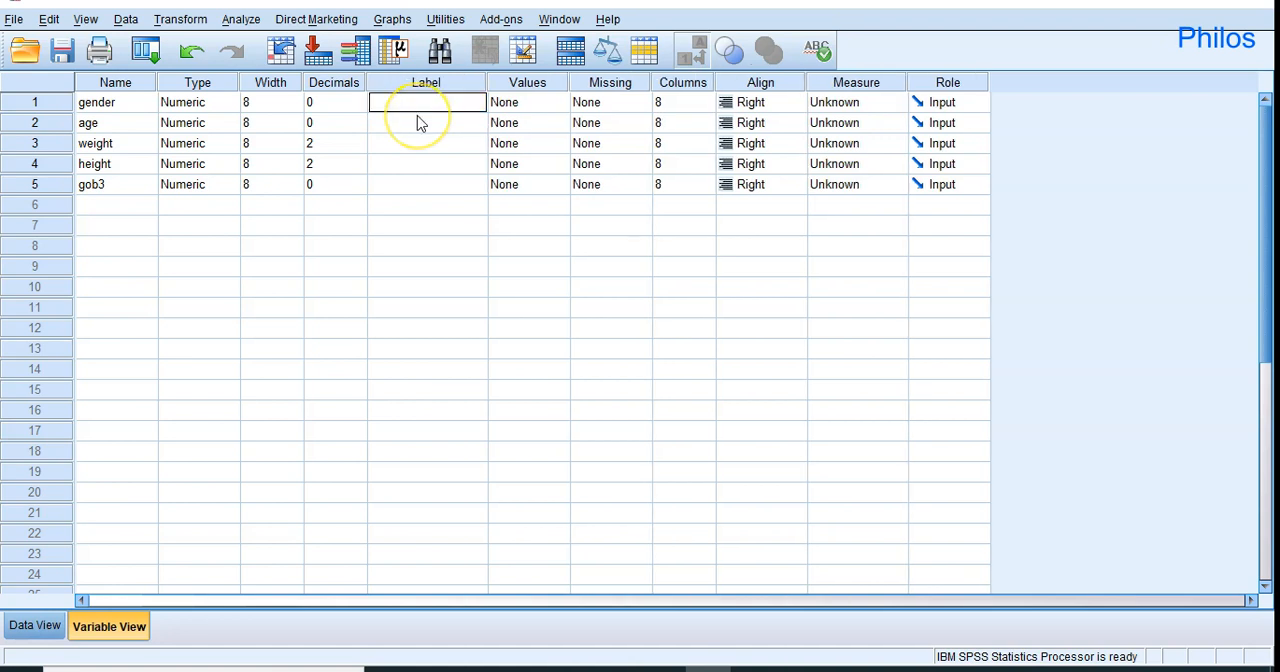
type("Your gender?")
Enter "How old are you?" as the label of the age variable.
left_click(413, 129)
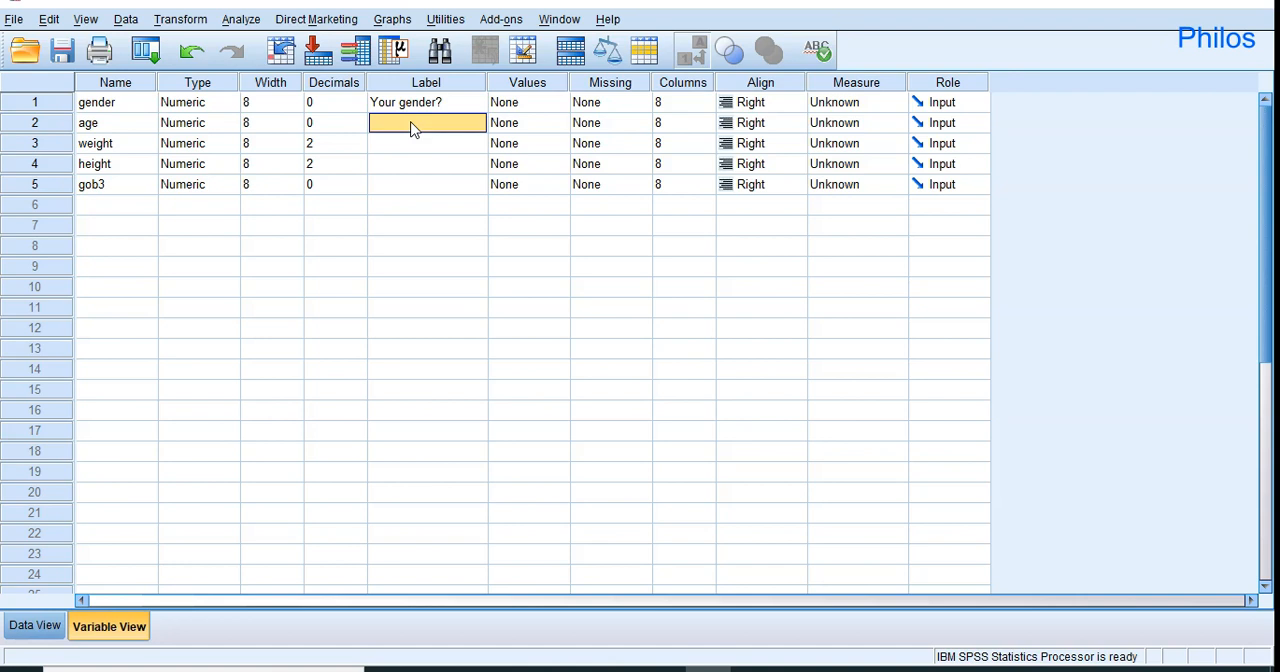
type("How old are")
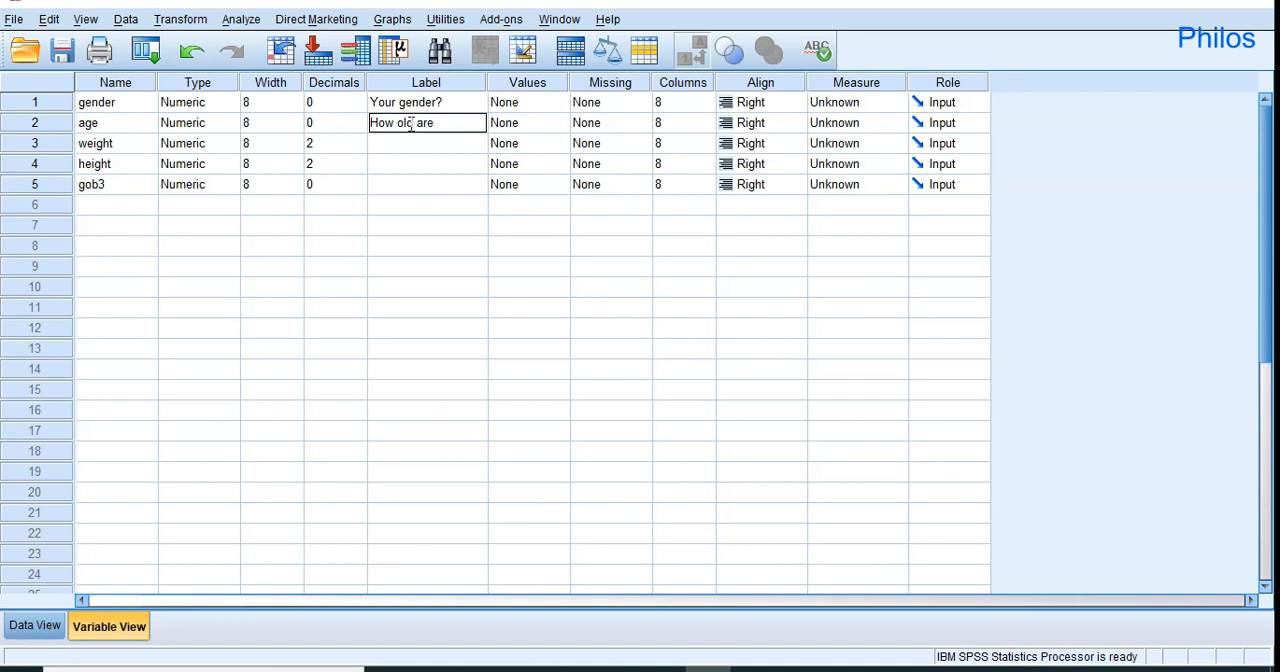
type(" you?")
Enter "Your weight in kg?" as the label of the weight variable.
left_click(399, 156)
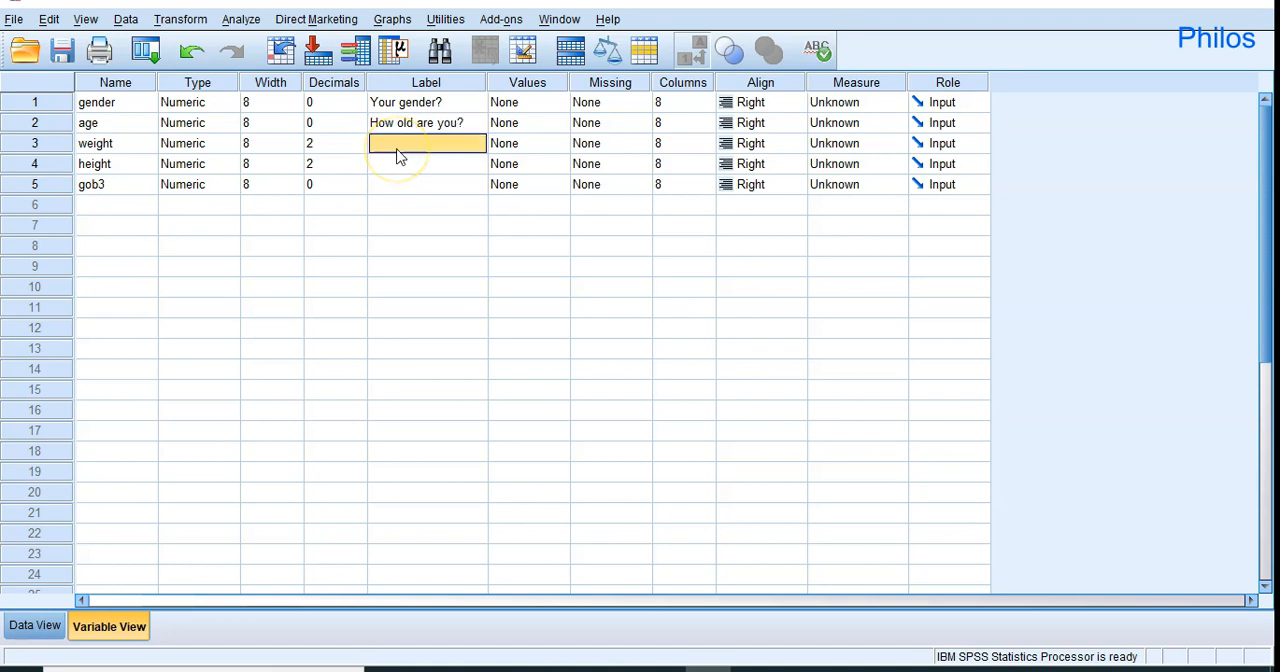
type("Your")
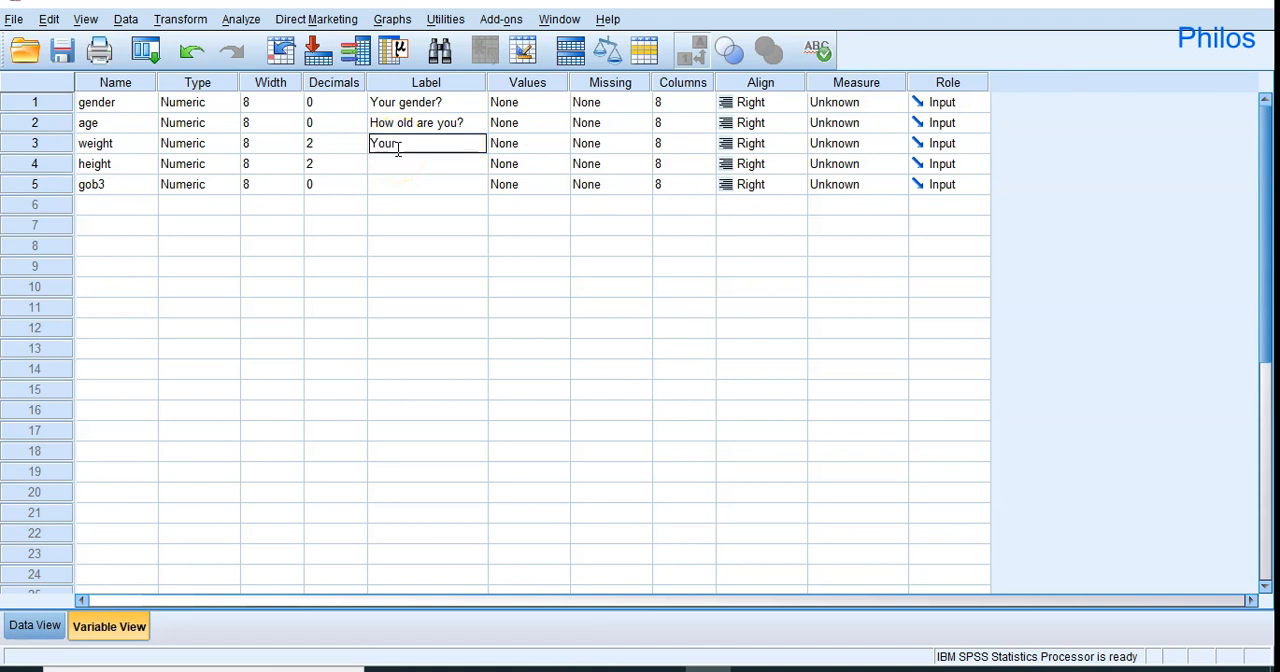
type(" we")
type("ight in ?")
key("Left")
type("in ")
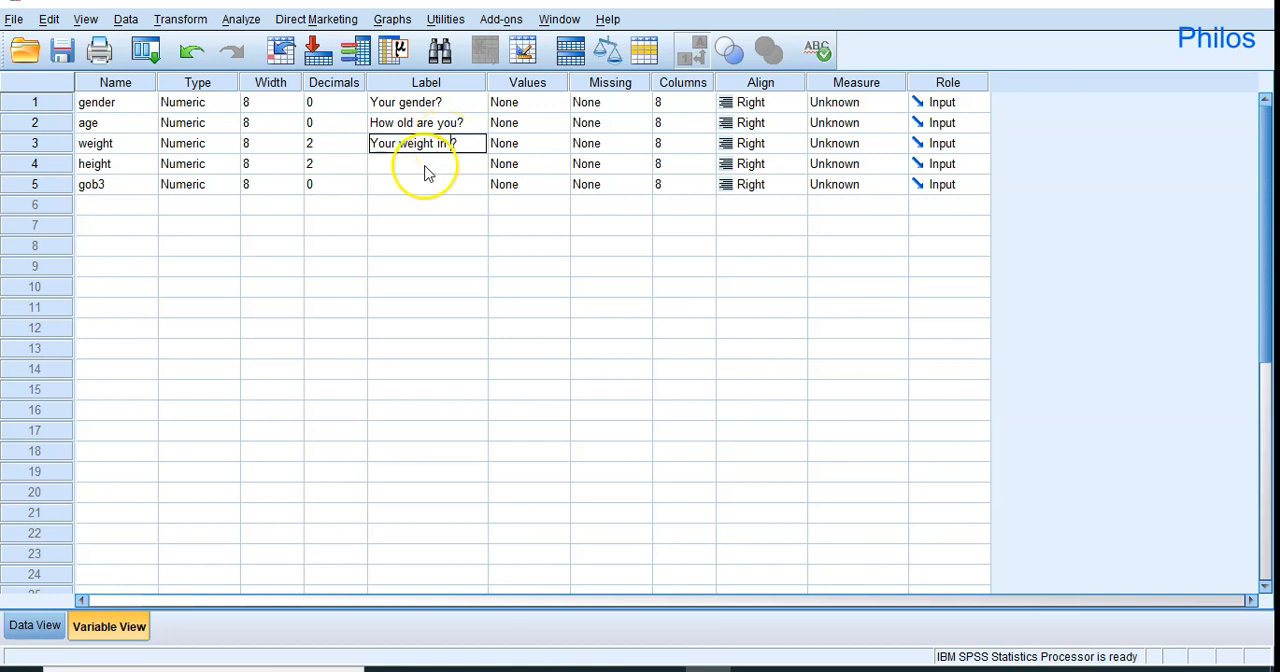
type("kg")
Enter "Your height in m?" as the label of the height variable.
left_click(417, 170)
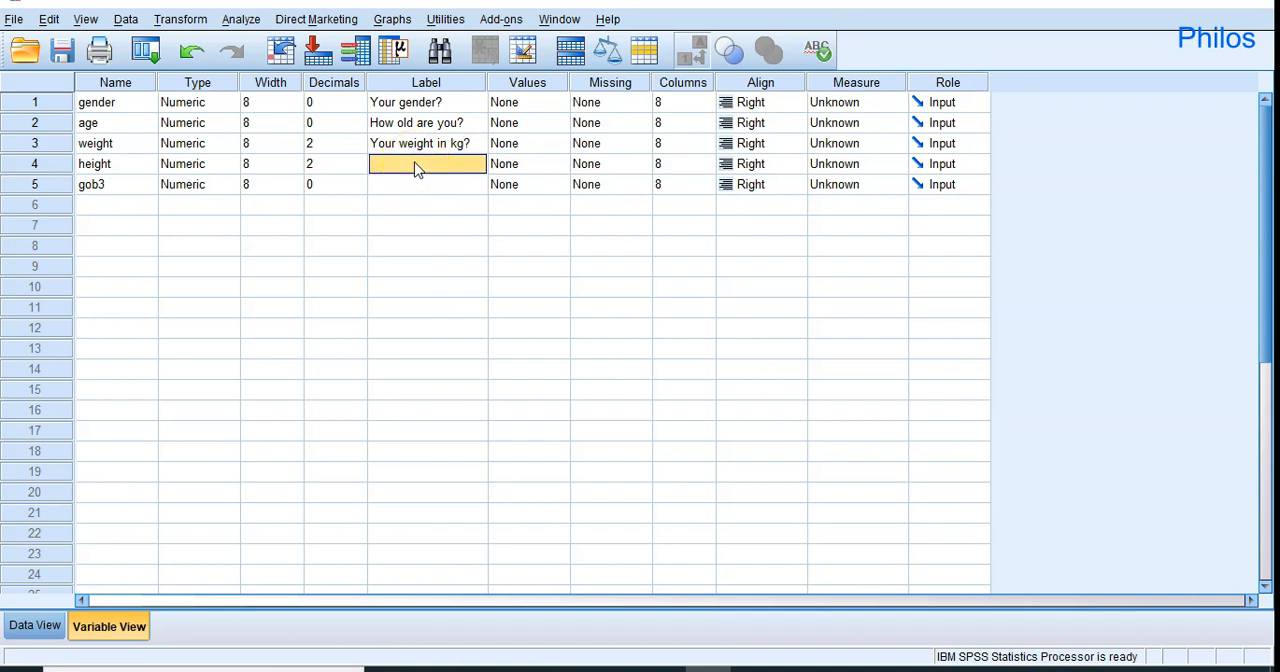
type("Your heigh")
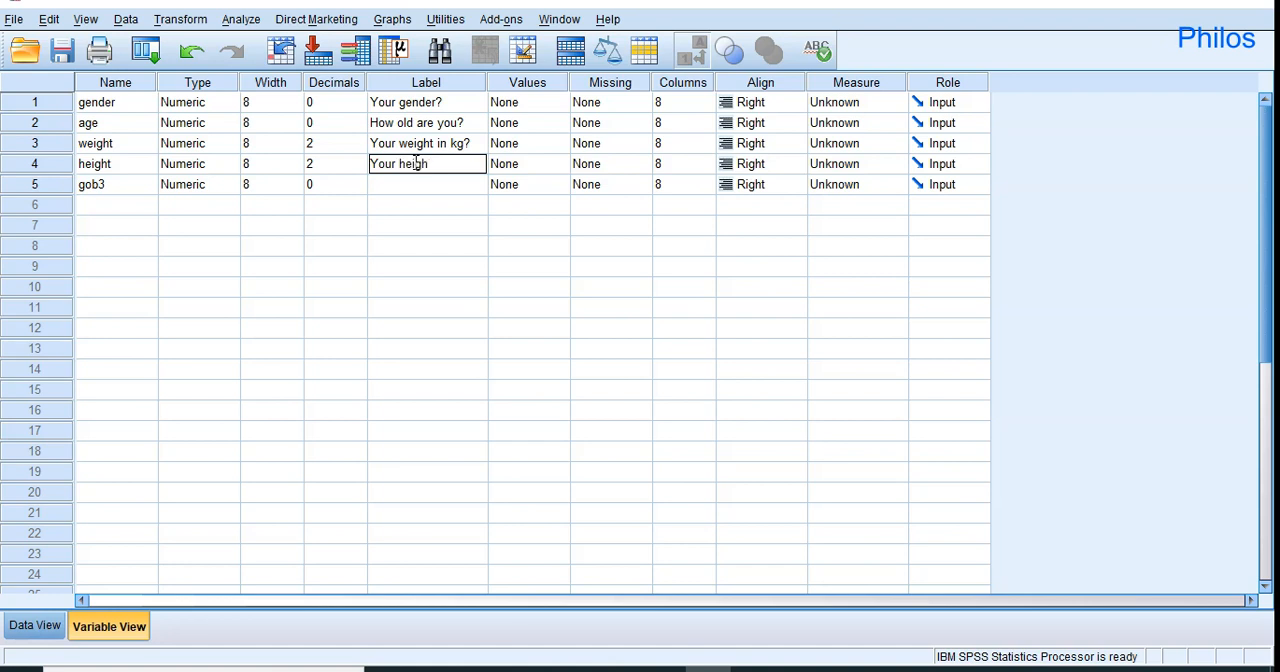
type("t in m?")
left_click(406, 188)
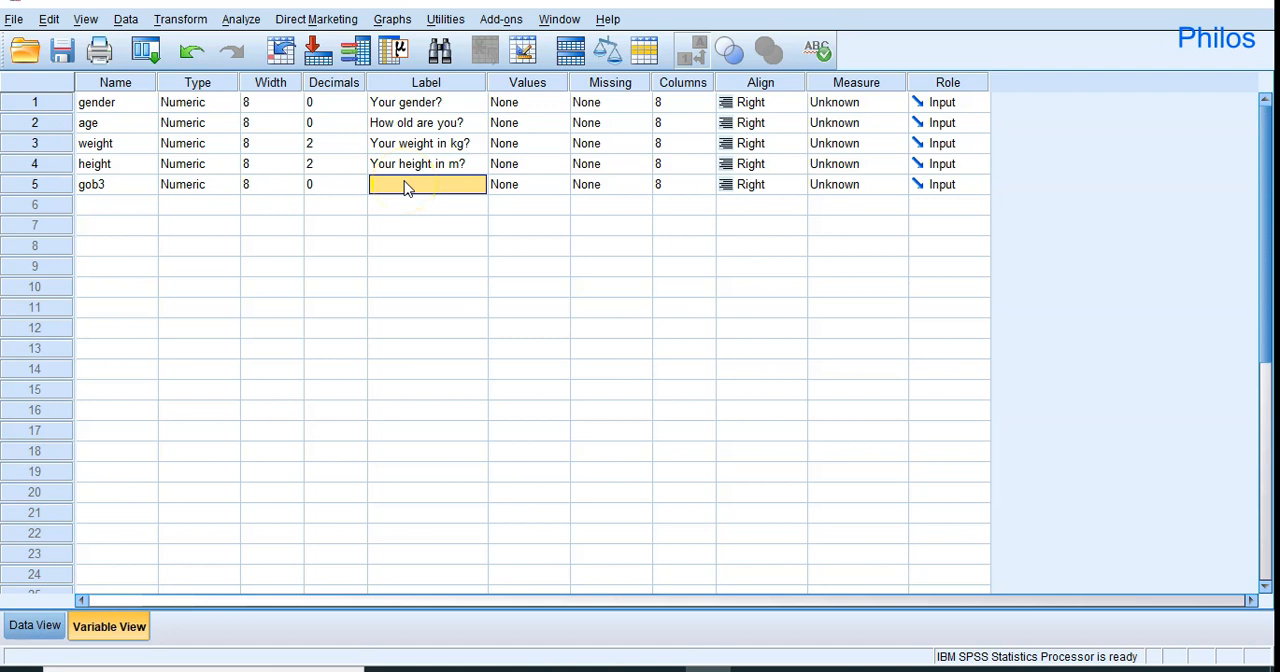
Enter "Do you eat gob3?" as the label of the gob3 variable.
type("Do")
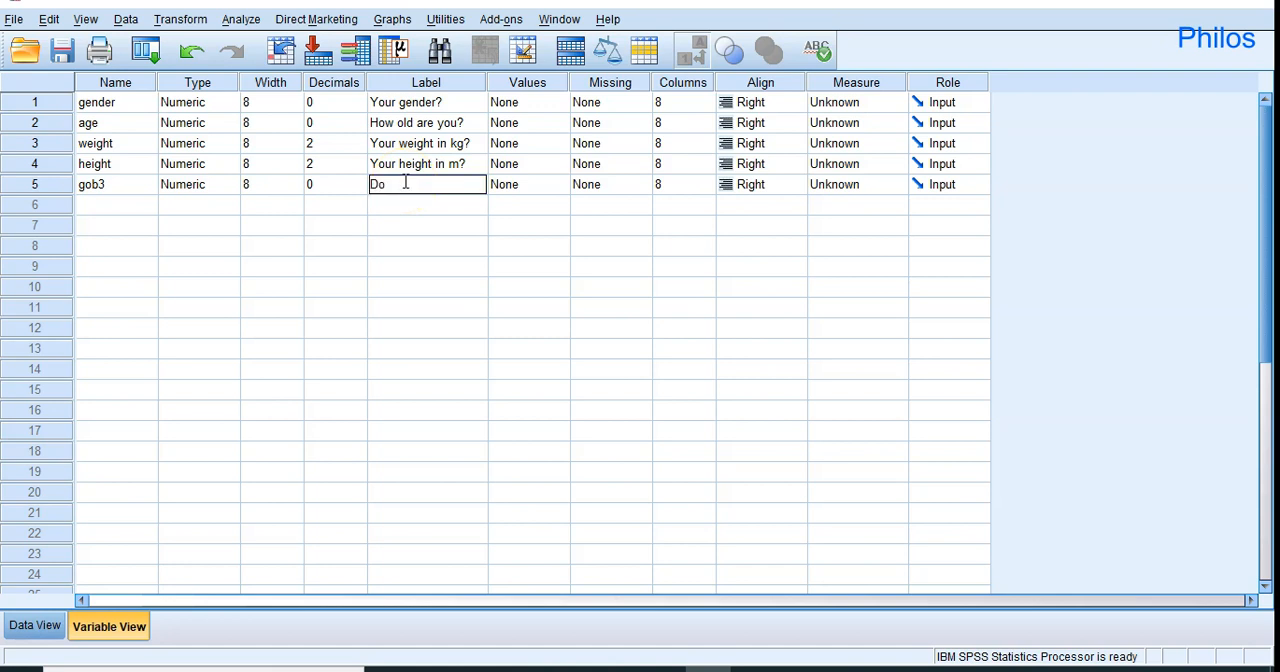
type(" you eat gob3?")
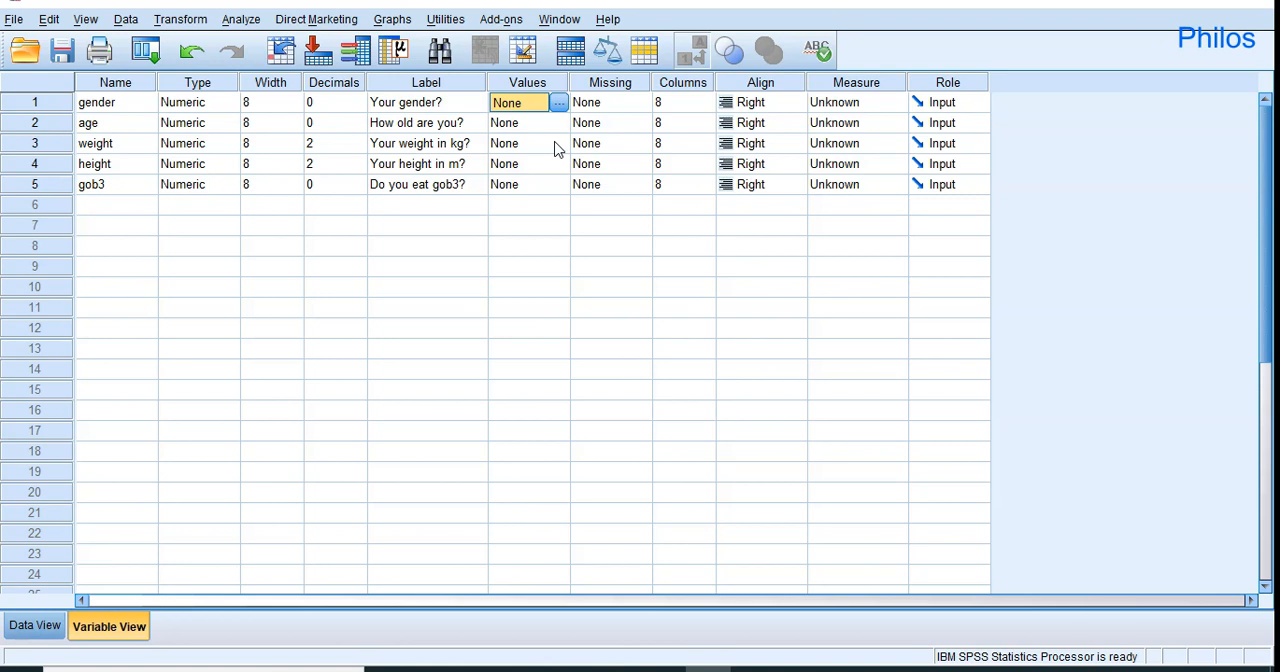
Add the value label 1 = "Male" to the gender variable.
left_click(558, 104)
left_click(559, 110)
left_click(560, 106)
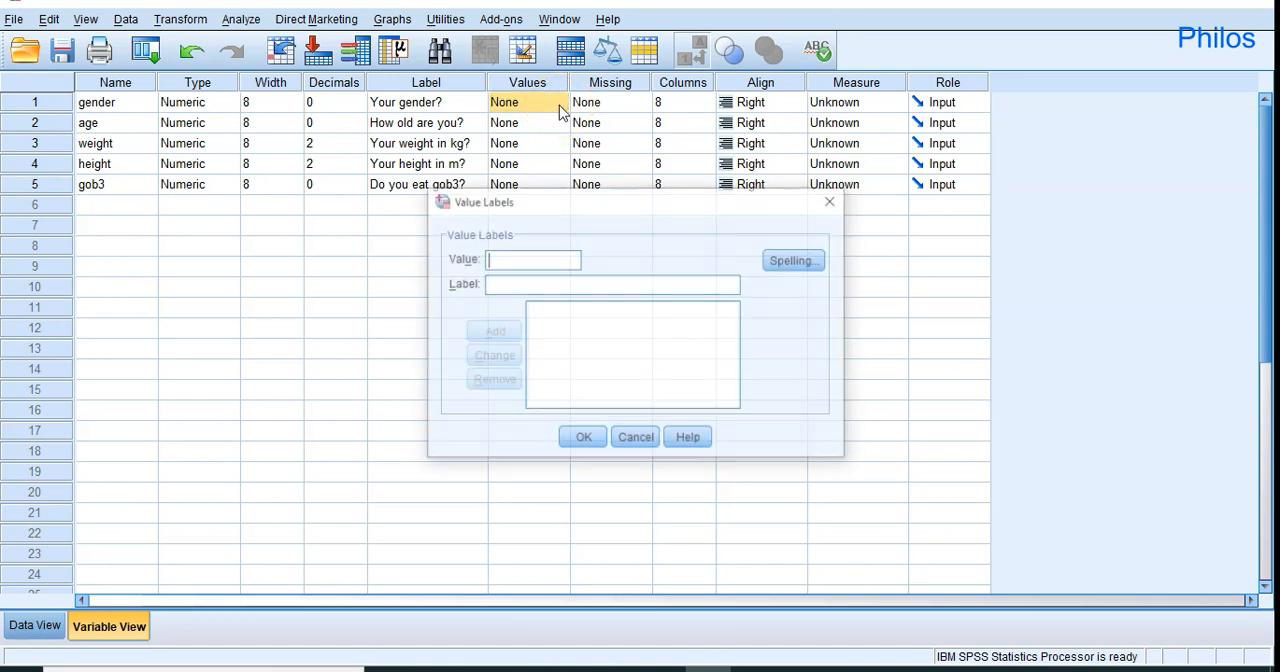
left_click(518, 262)
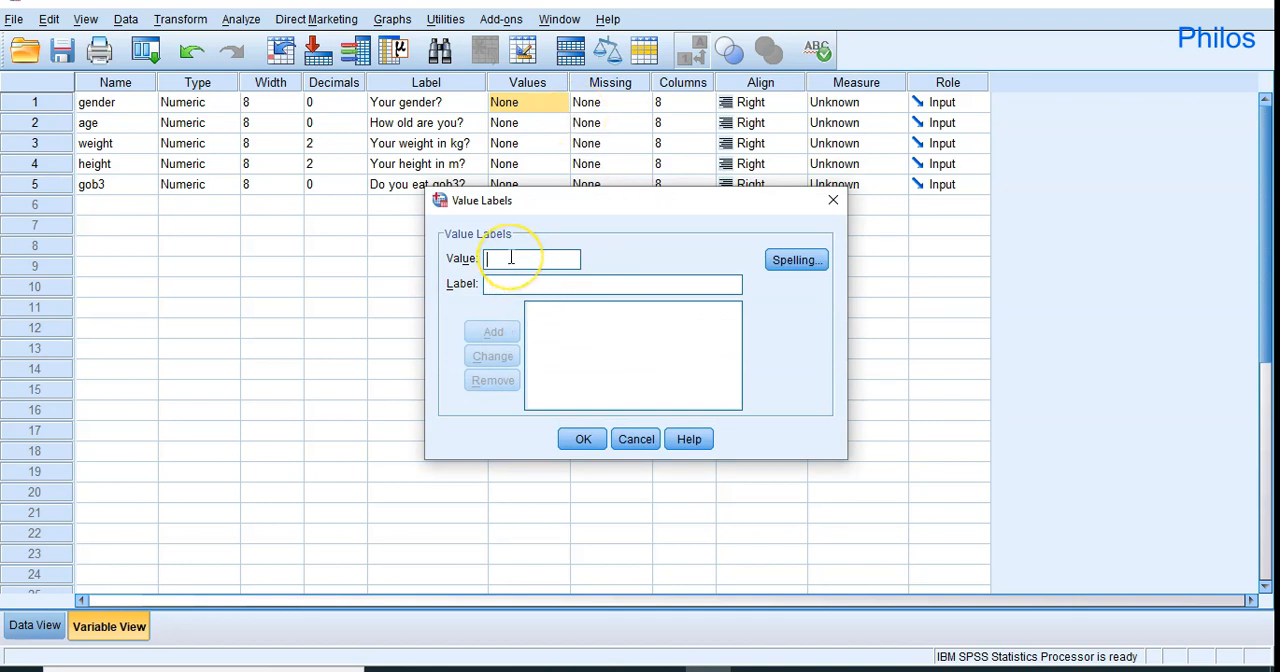
left_click(502, 281)
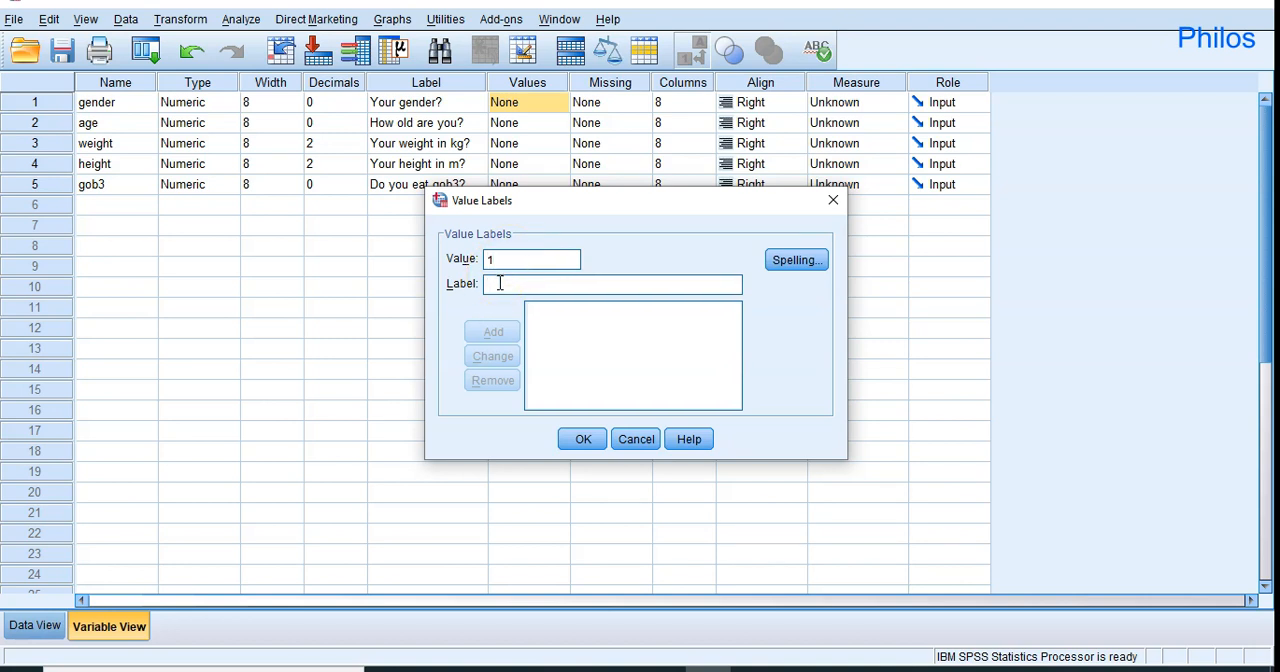
type("Male")
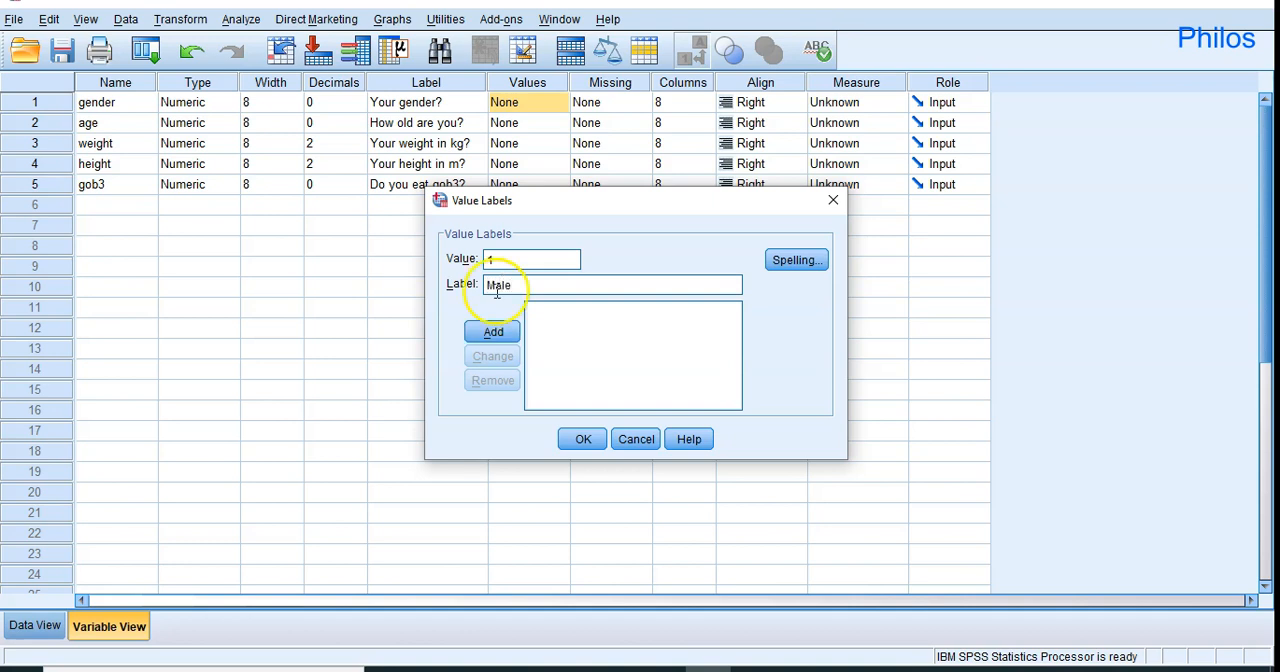
left_click(492, 331)
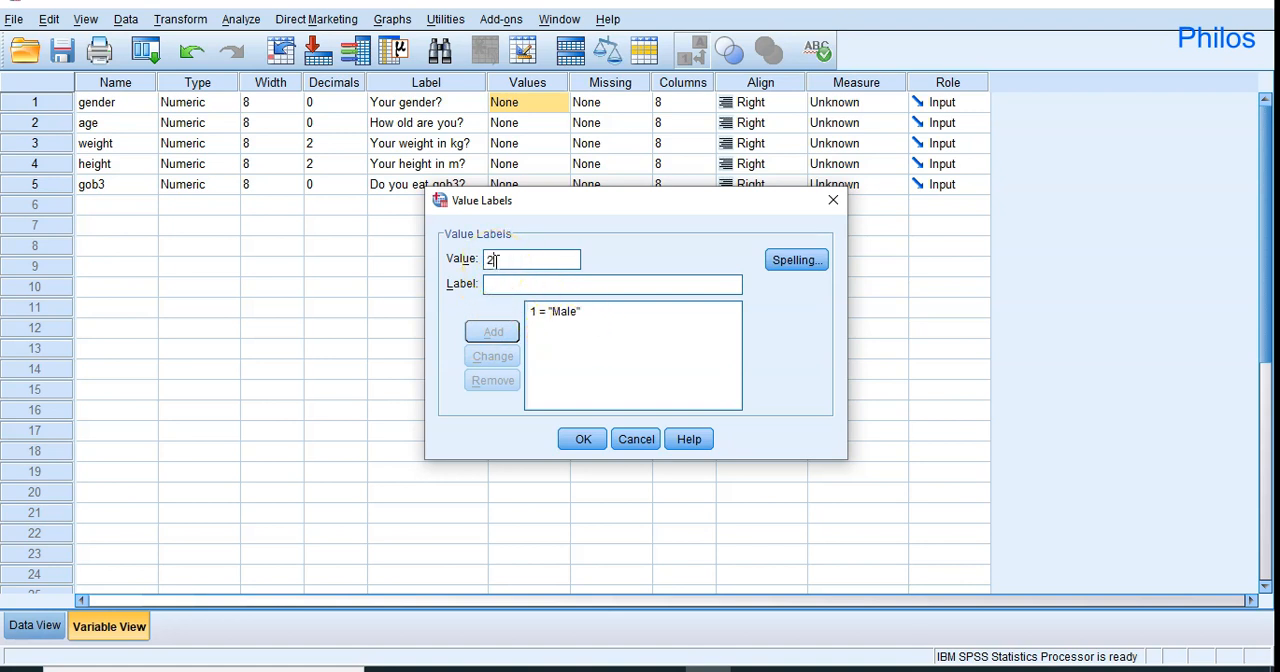
Add the value label 2 = "Female" for gender and confirm the value labels.
left_click(497, 282)
type("Female")
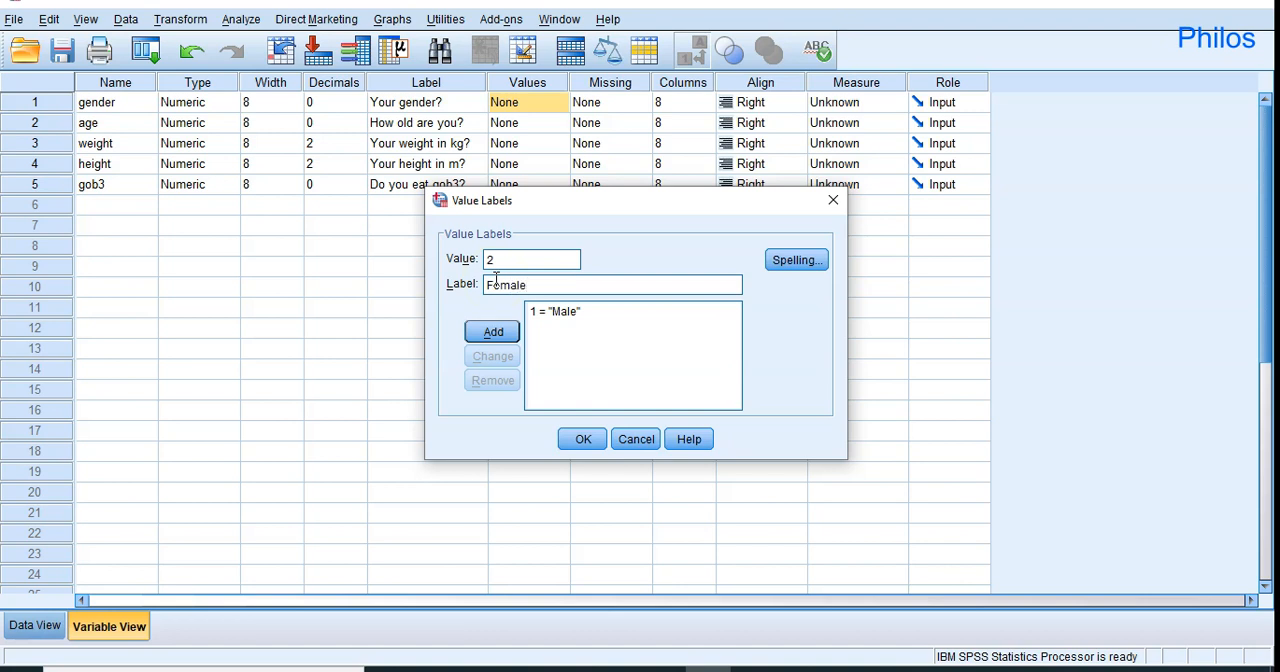
left_click(493, 338)
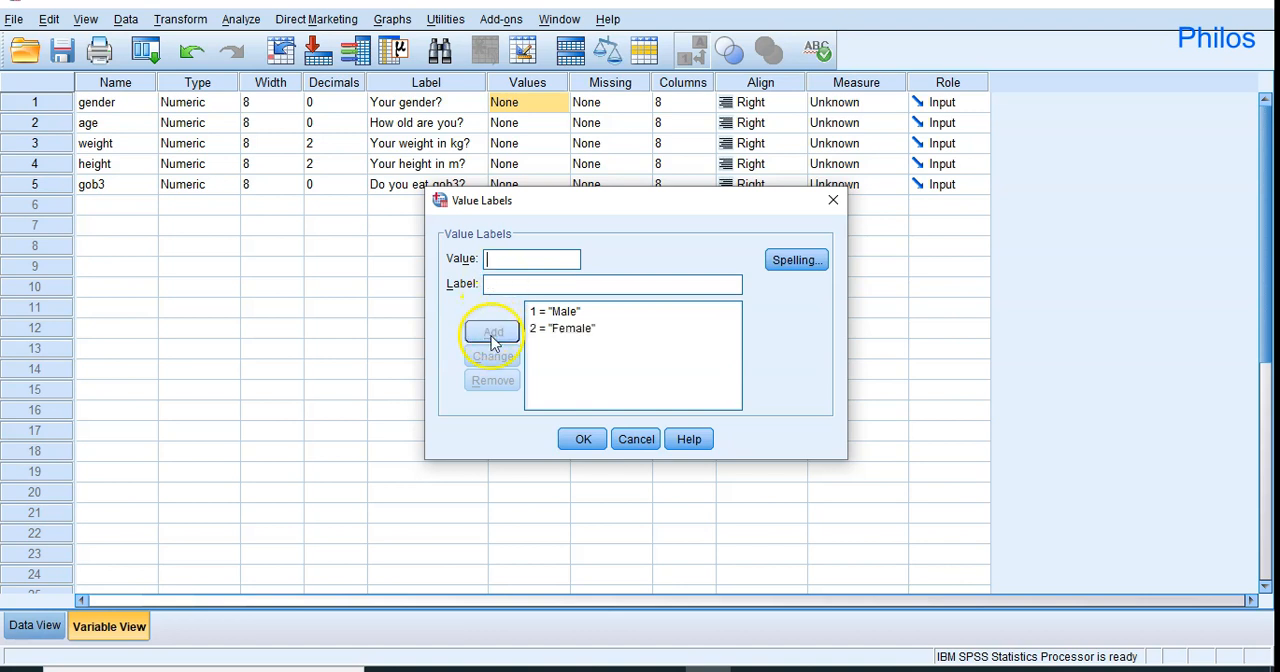
left_click(584, 440)
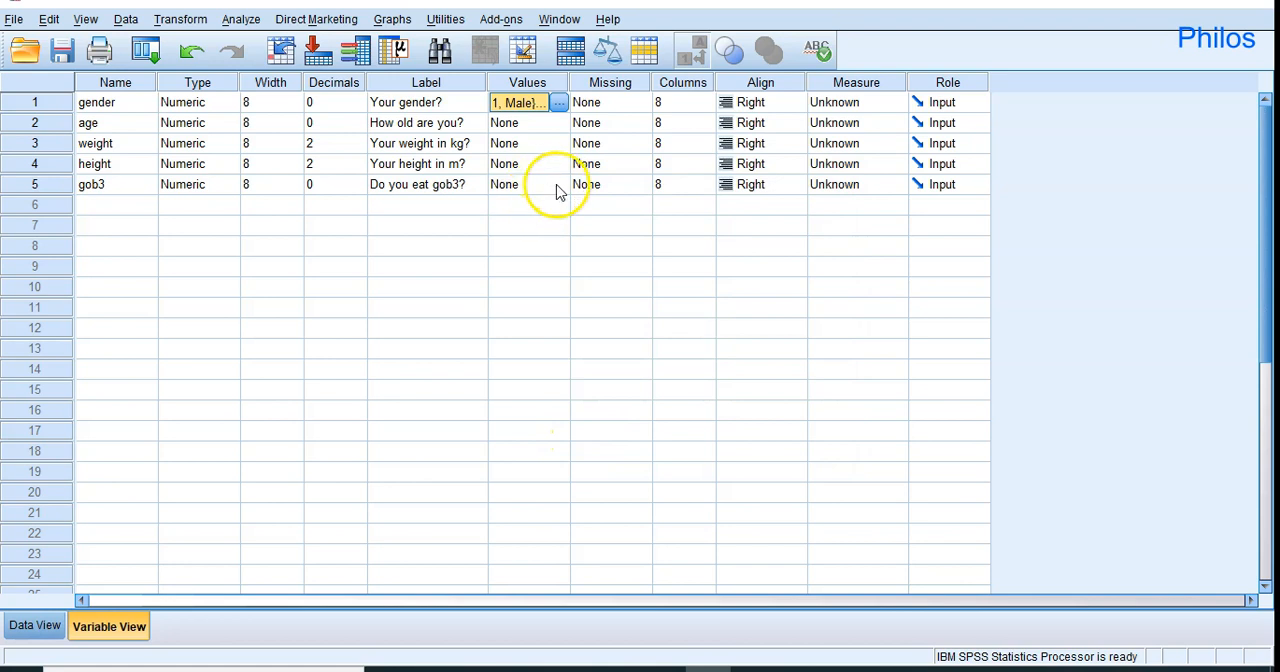
Add the value label 0 = "No" to the gob3 variable.
left_click(560, 190)
left_click(559, 185)
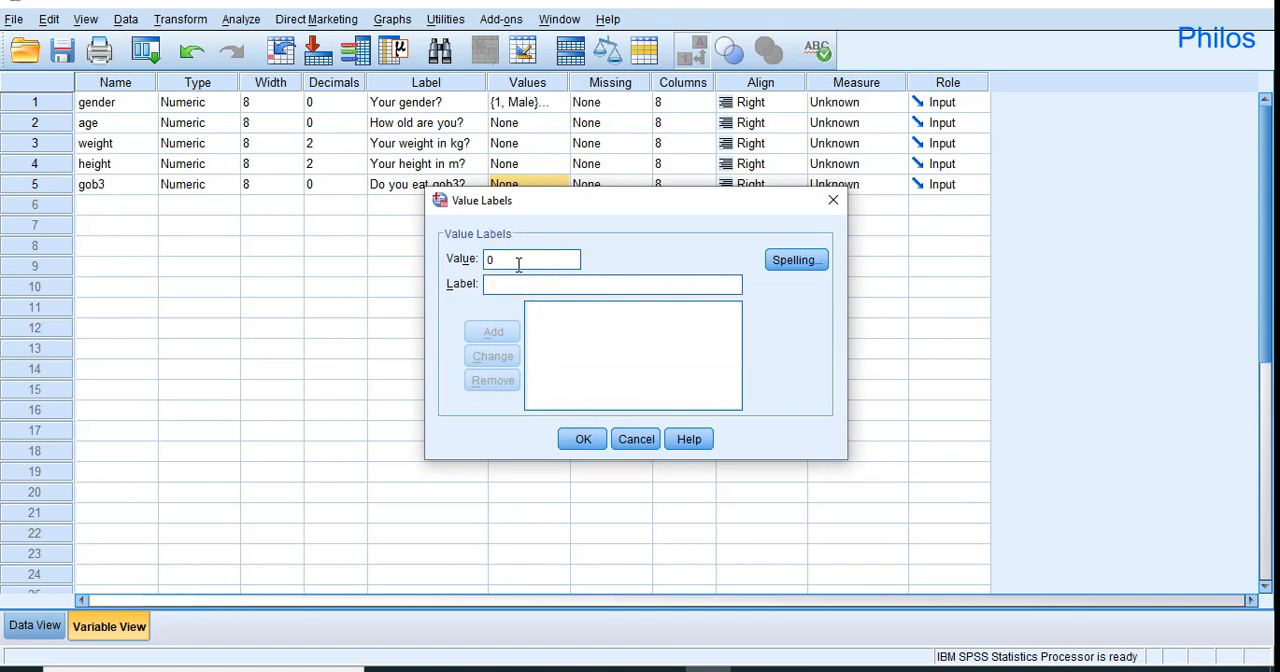
left_click(502, 284)
type("No")
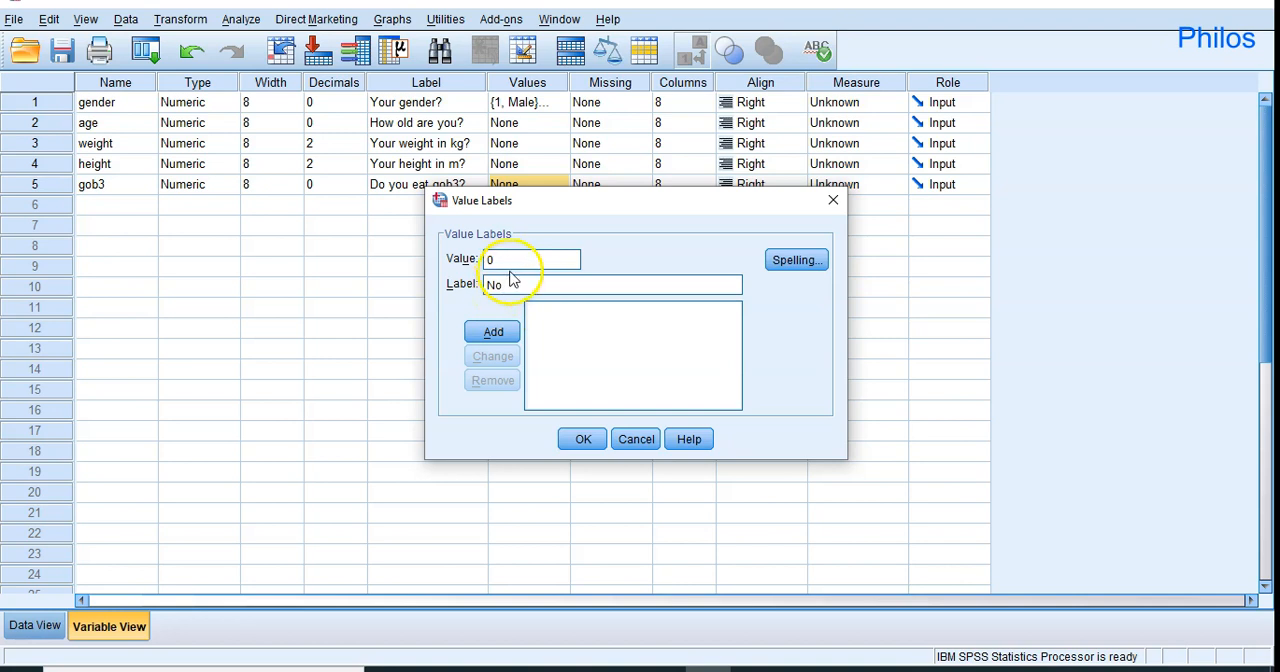
left_click(505, 335)
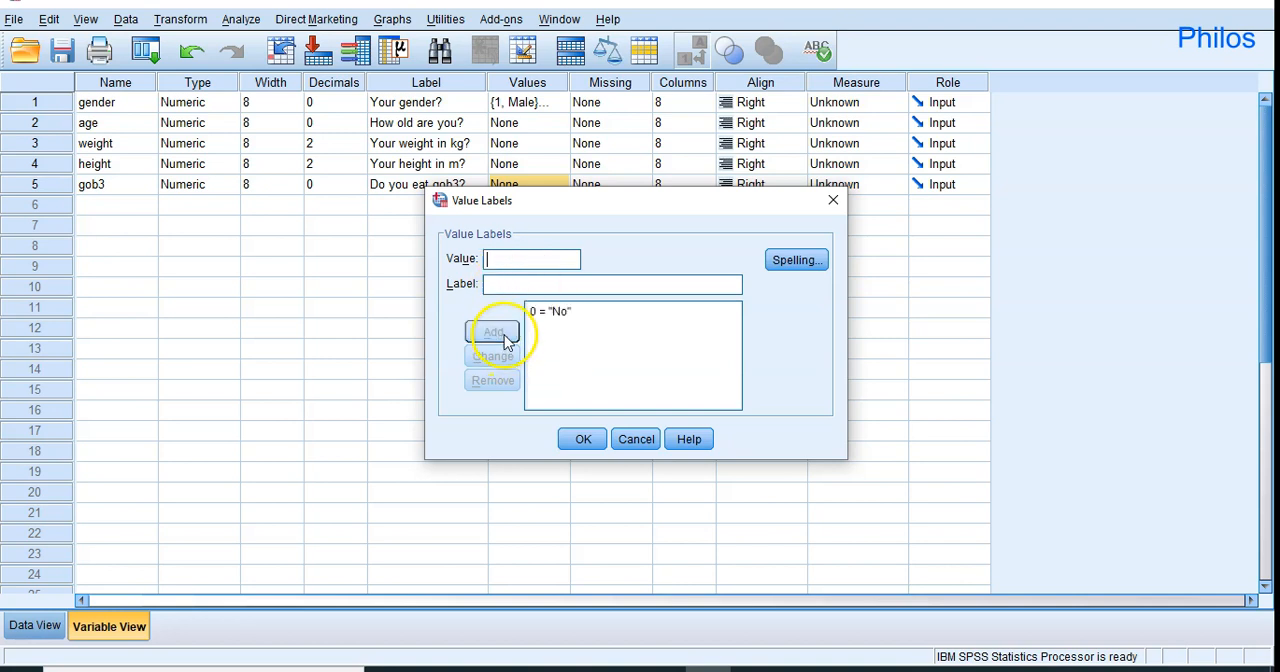
Add the value label 1 = "Yes" for gob3 and confirm the value labels.
left_click(490, 284)
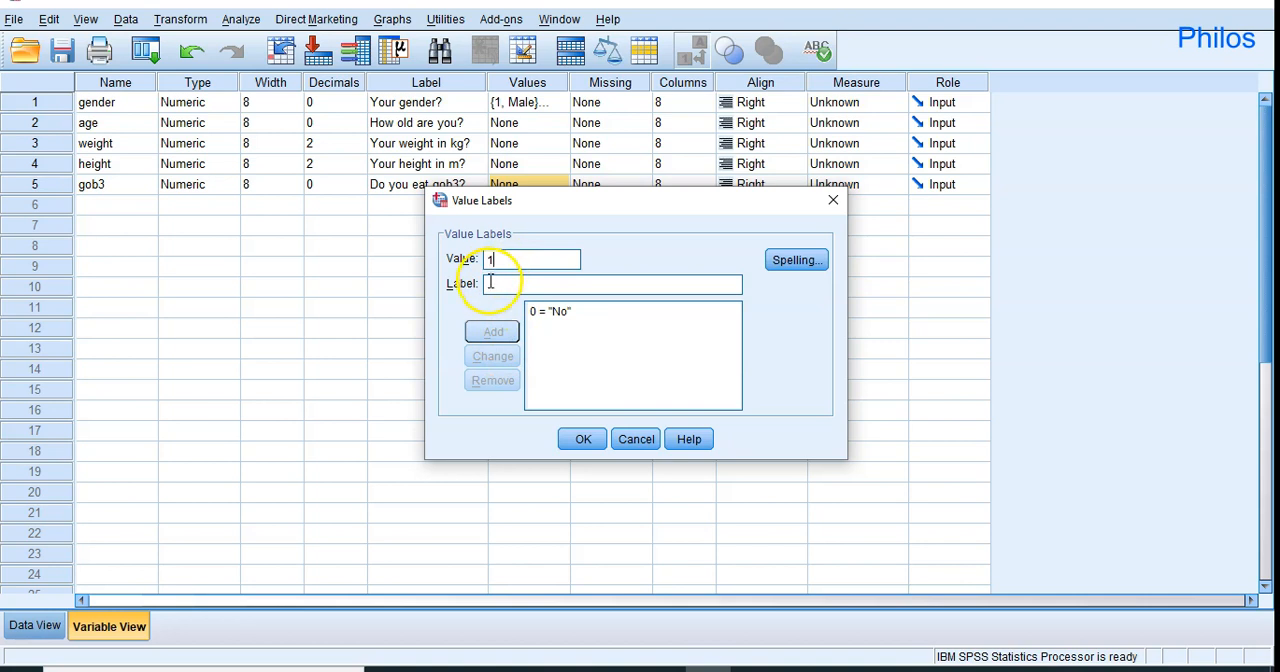
type("Yes")
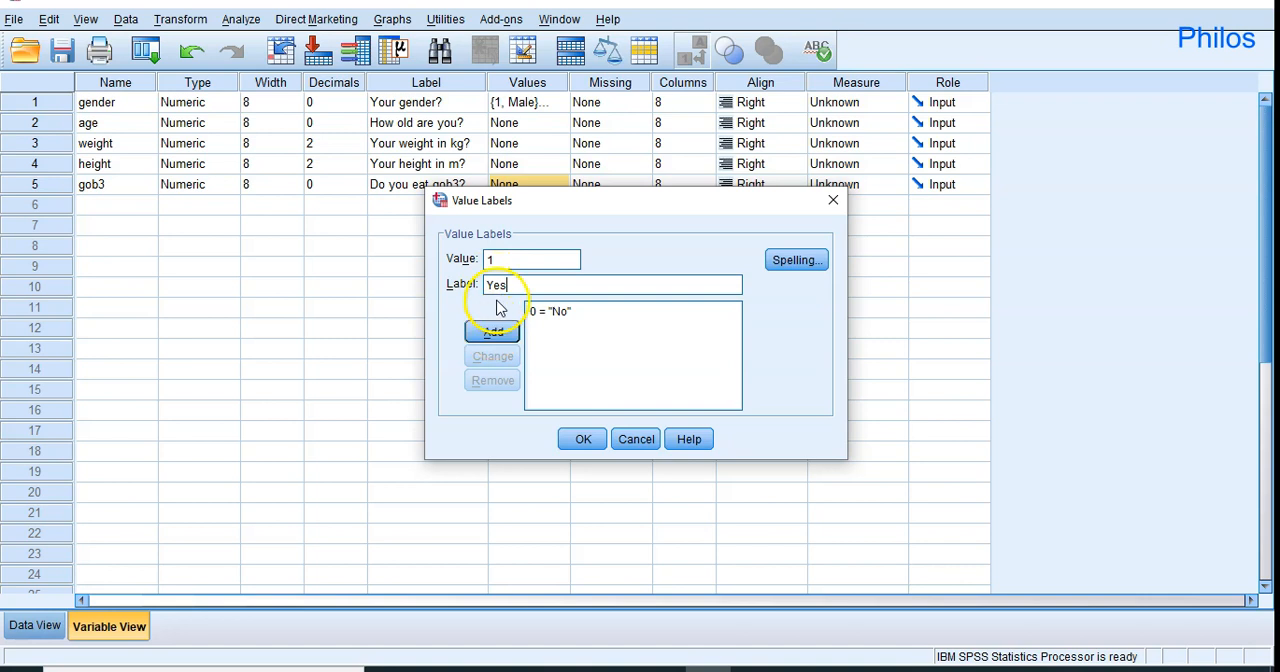
left_click(501, 332)
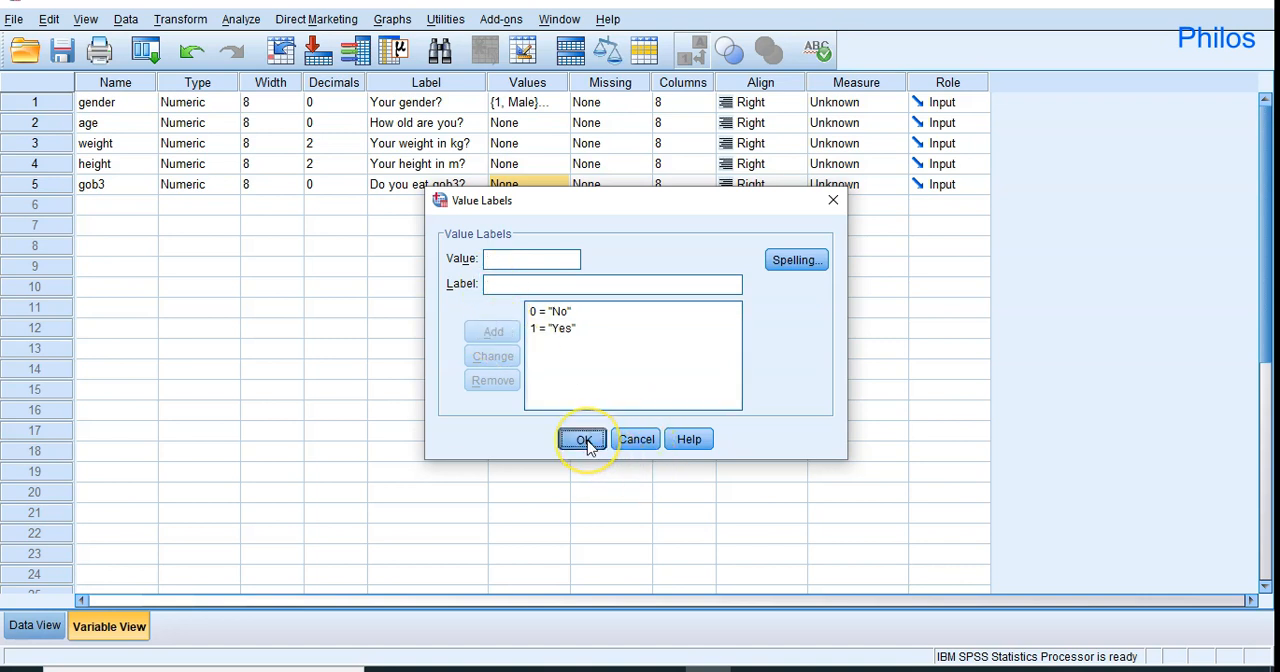
left_click(584, 441)
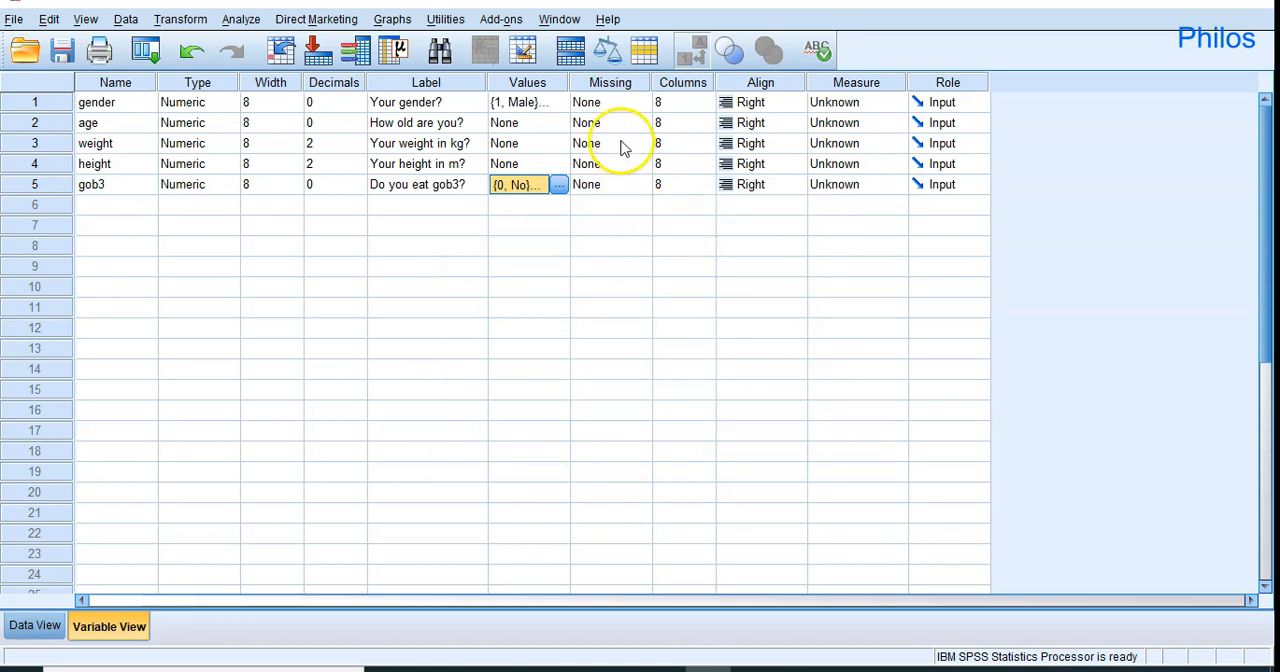
Widen the gender variable's display column to 16 and check its appearance in the data sheet.
left_click(623, 87)
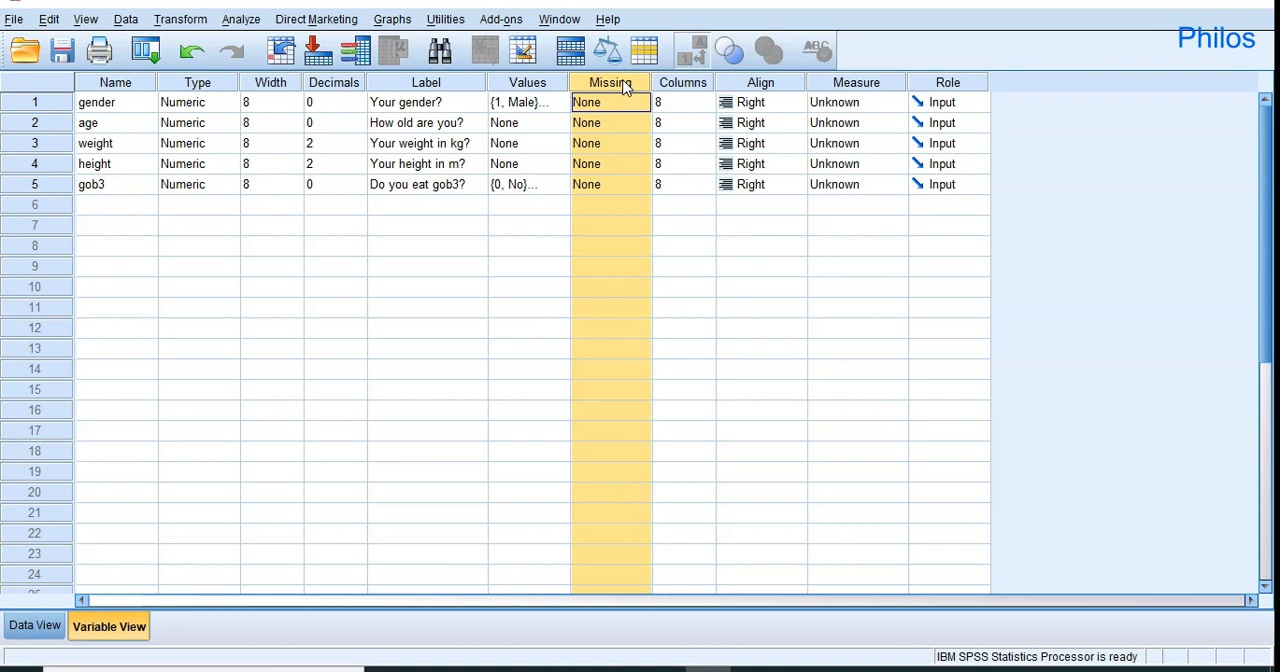
left_click(682, 88)
left_click(706, 104)
left_click(707, 100)
left_click(707, 100)
left_click(707, 100)
left_click(707, 100)
left_click(707, 100)
left_click(707, 100)
left_click(707, 100)
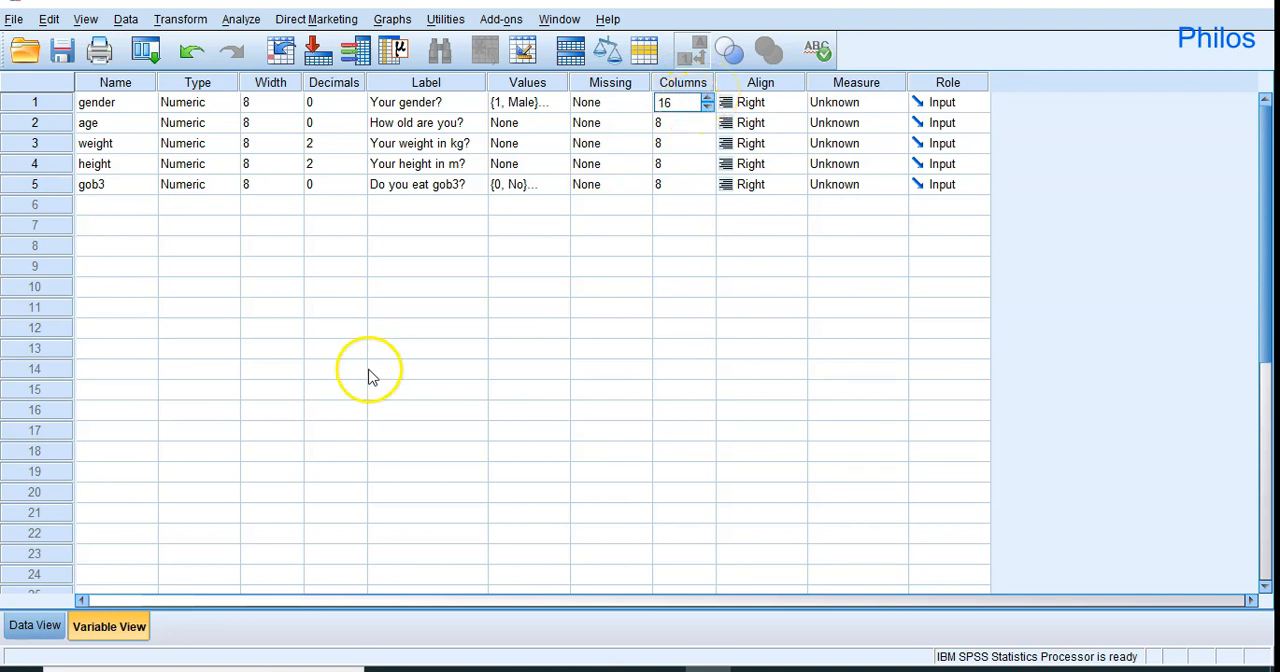
left_click(12, 638)
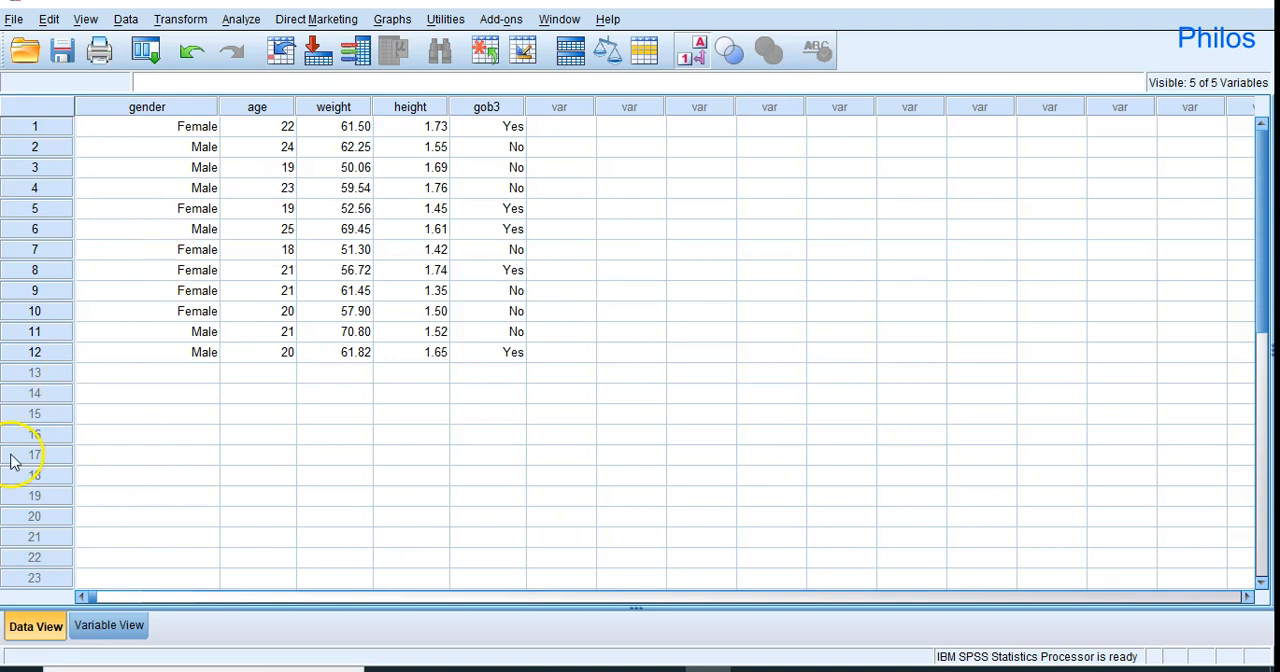
left_click(112, 630)
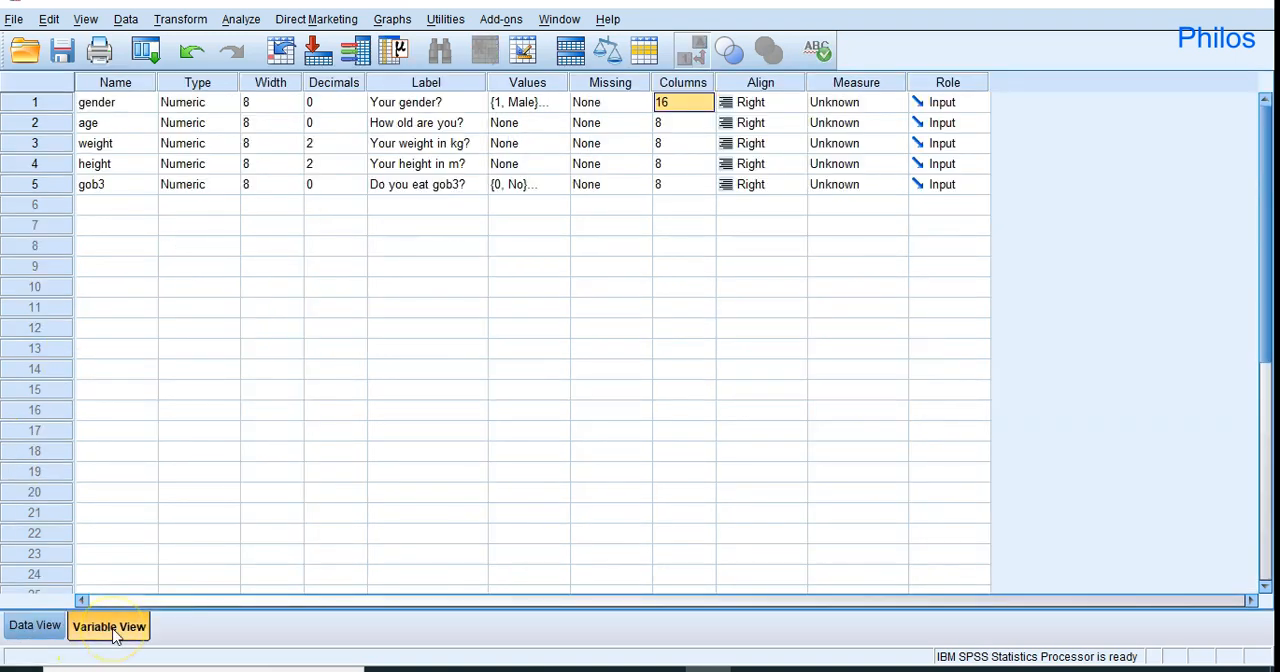
Reduce the gender variable's display column width to 8.
left_click(706, 103)
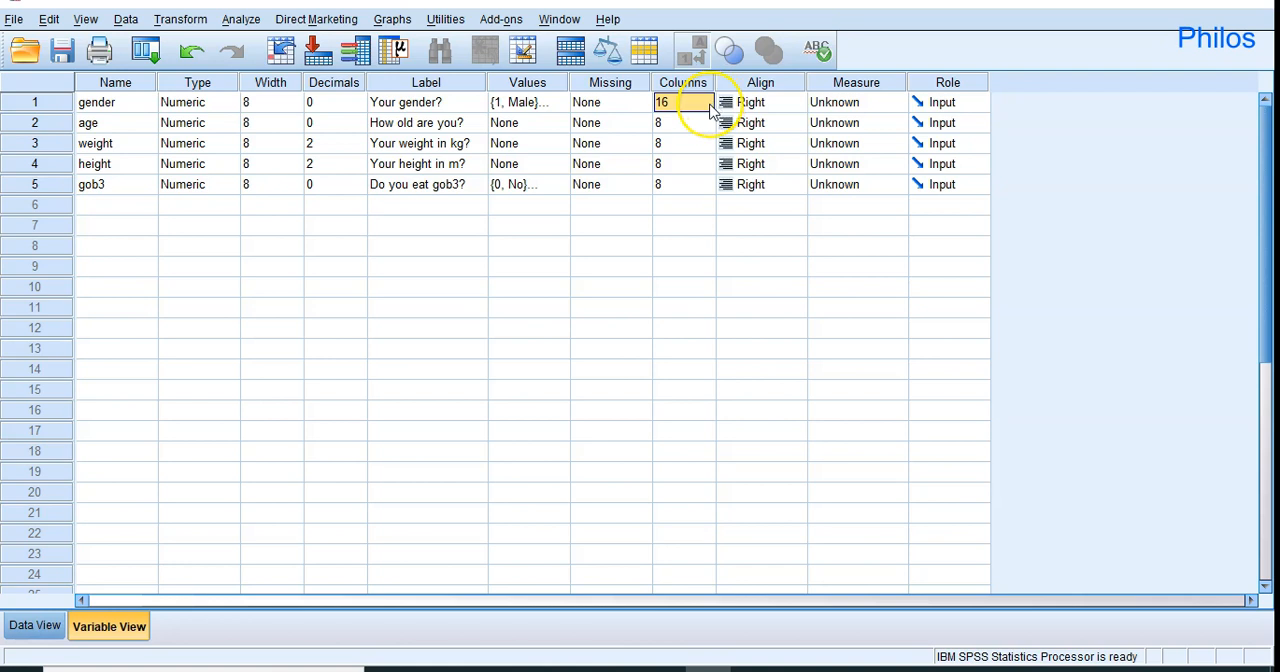
left_click(708, 108)
left_click(708, 108)
left_click(708, 108)
left_click(708, 108)
left_click(708, 108)
left_click(708, 108)
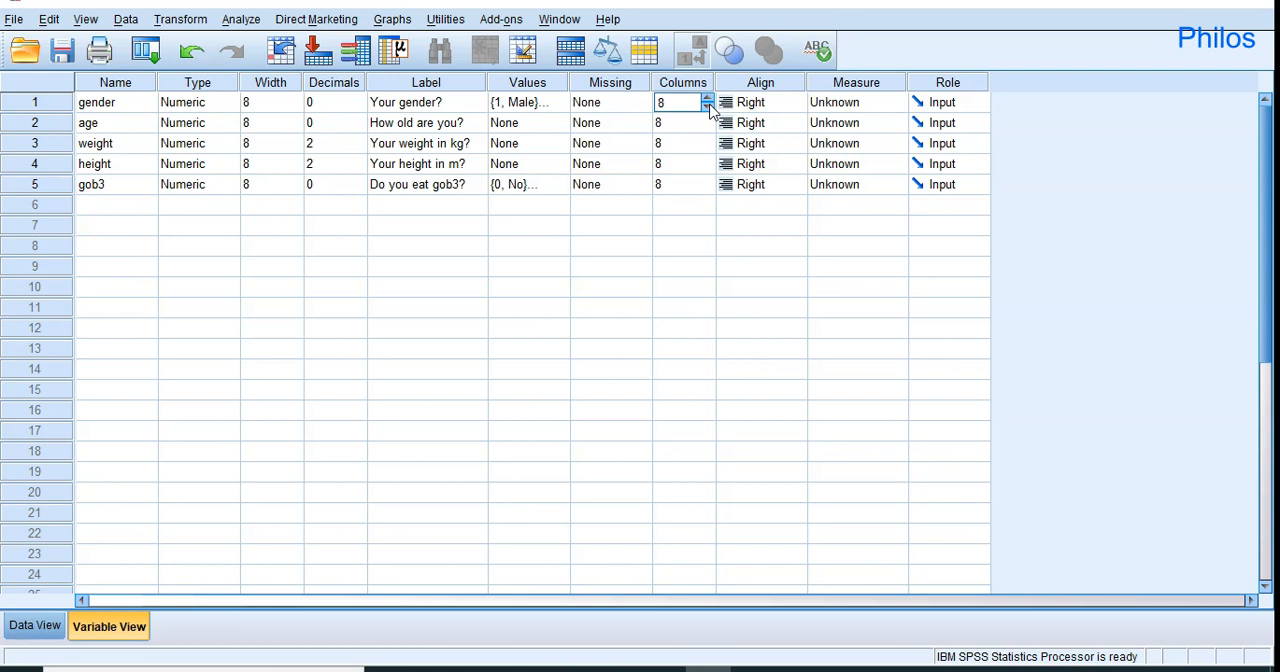
Set the measurement level of the gender variable to Nominal.
left_click(797, 106)
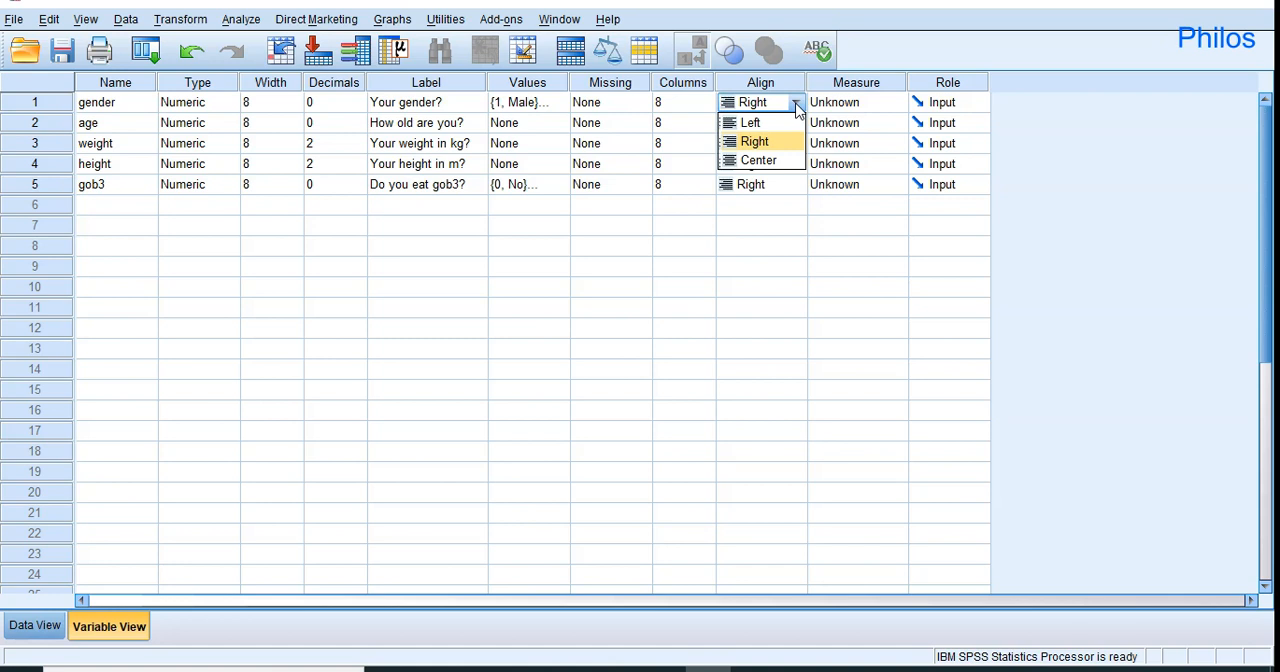
left_click(893, 100)
left_click(897, 103)
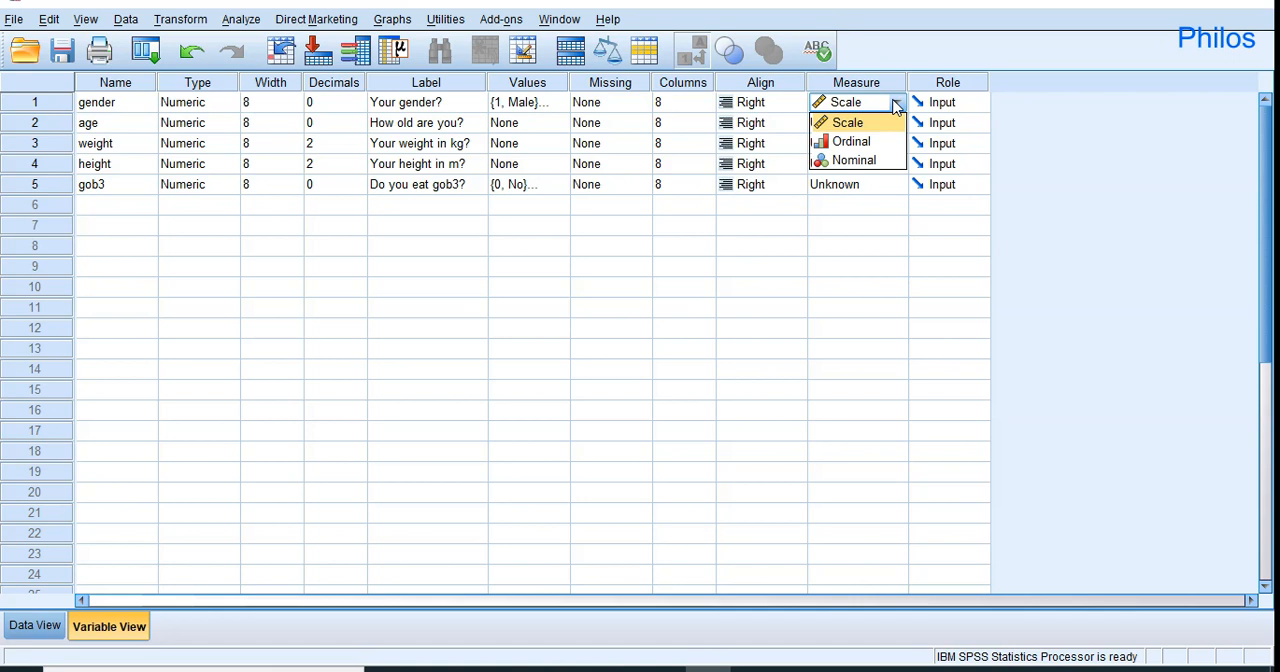
left_click(889, 148)
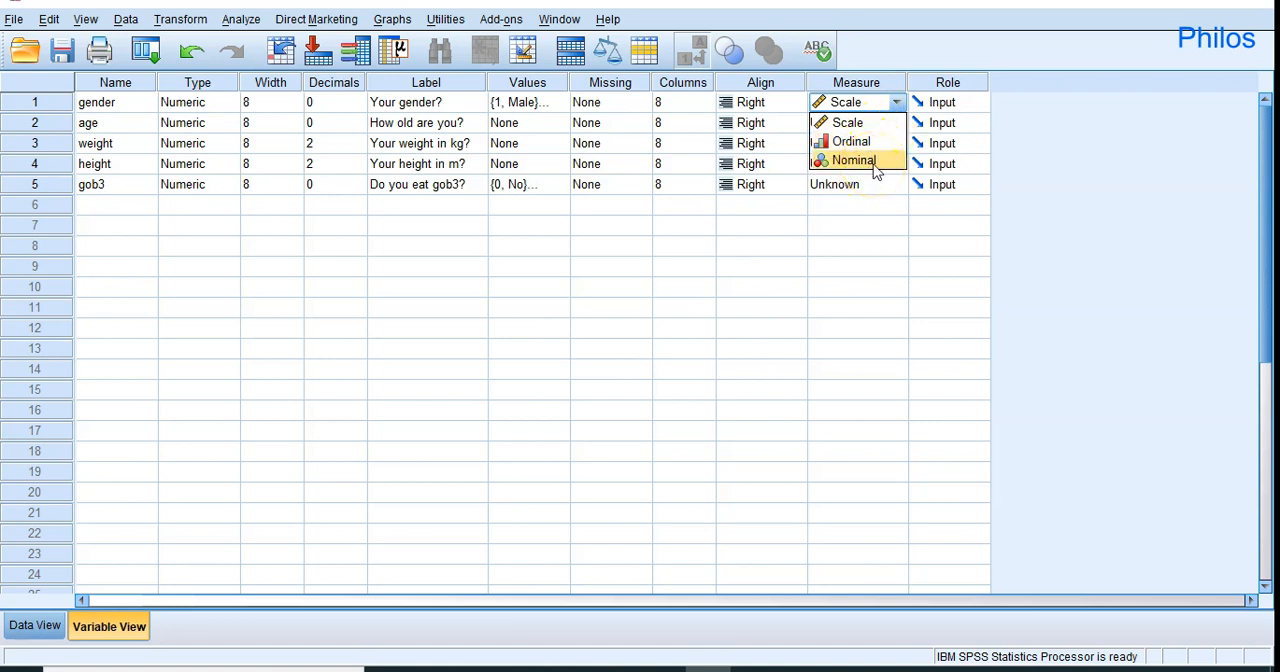
left_click(870, 166)
left_click(853, 161)
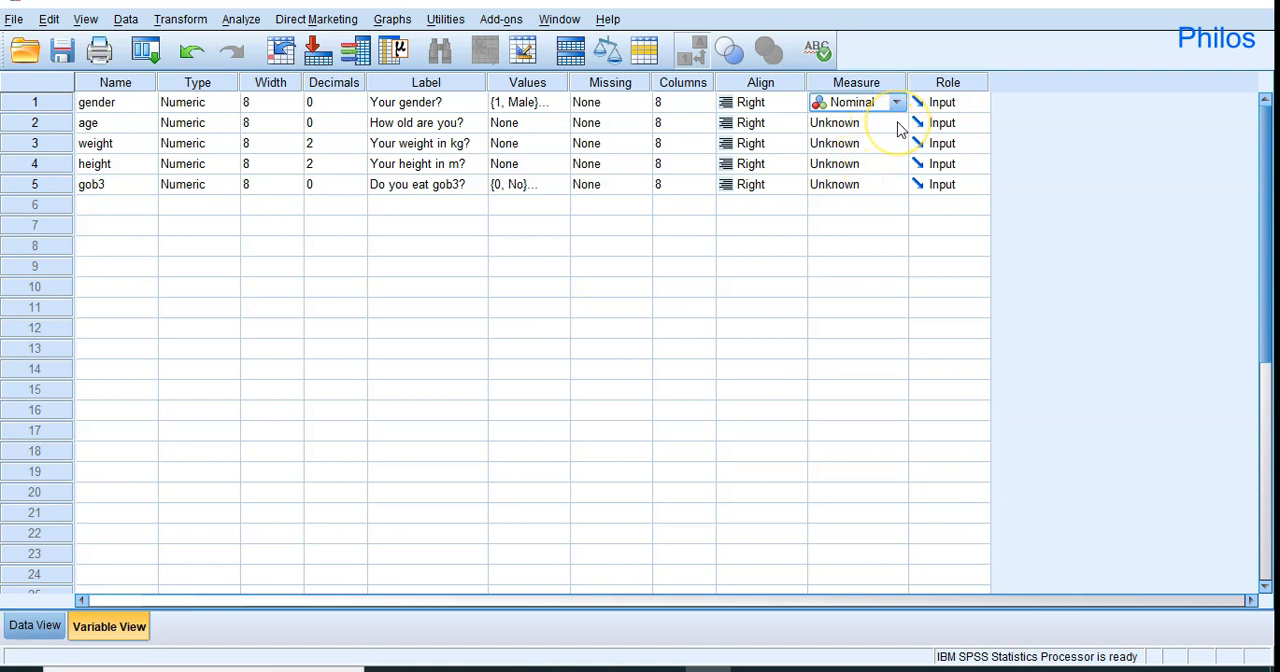
Set the measurement level of the age variable to Scale.
left_click(898, 125)
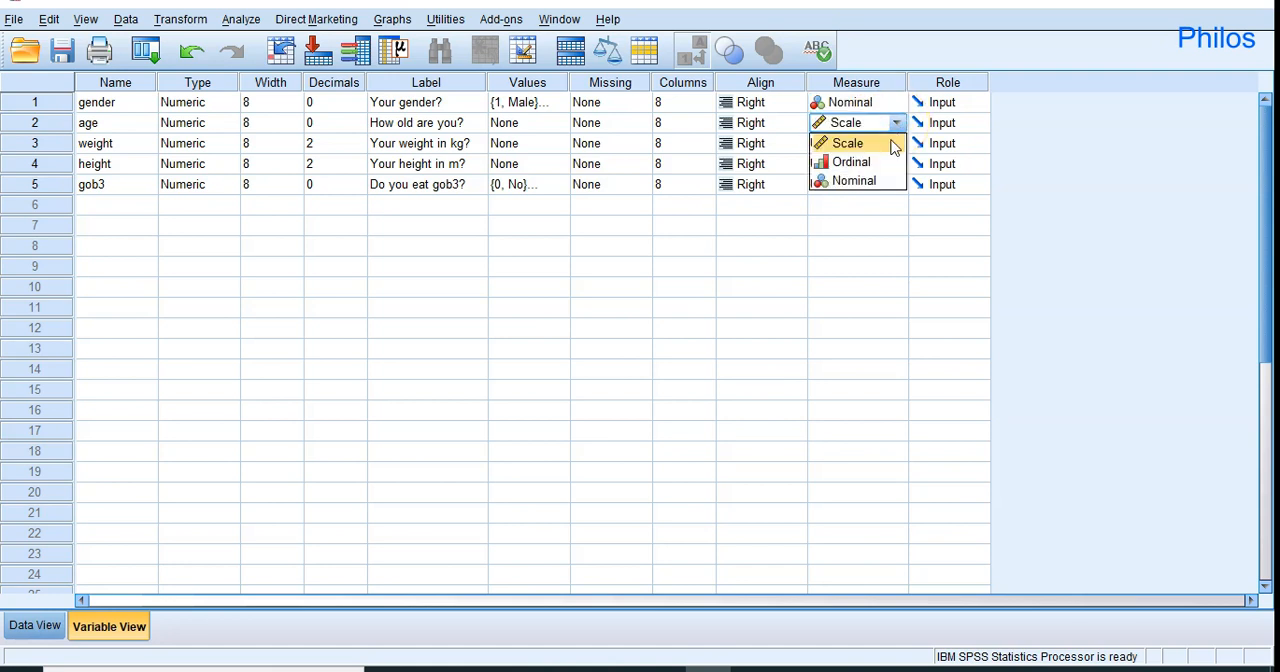
left_click(874, 145)
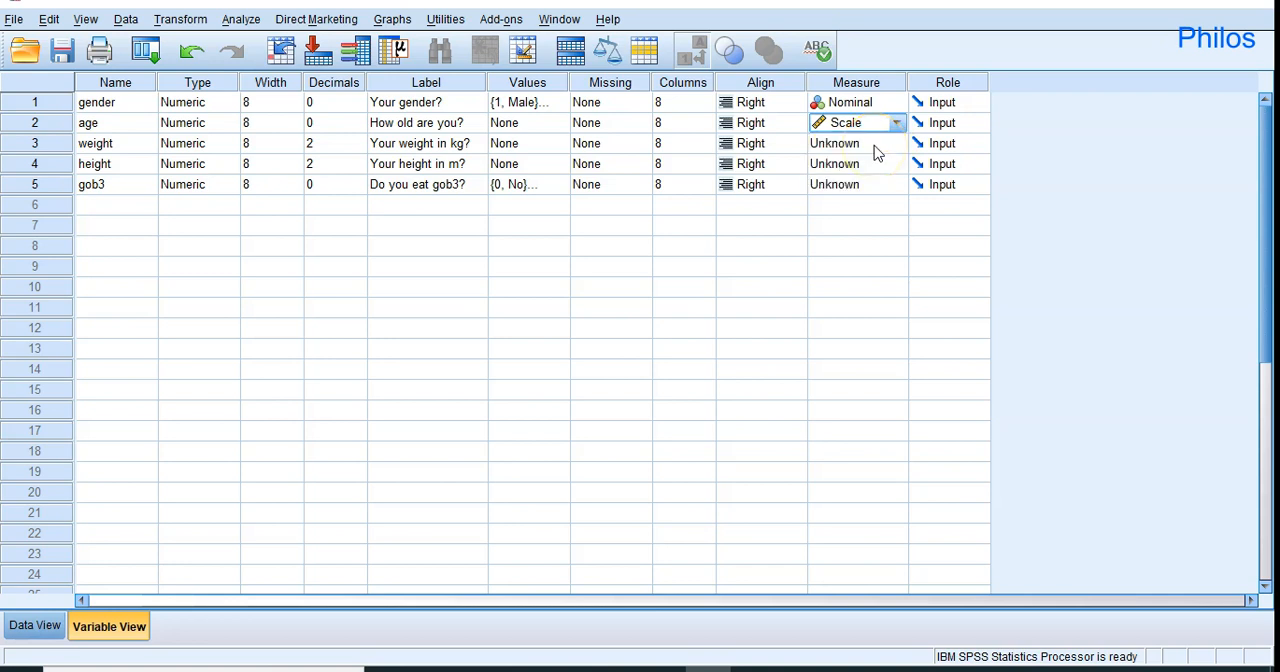
left_click(896, 124)
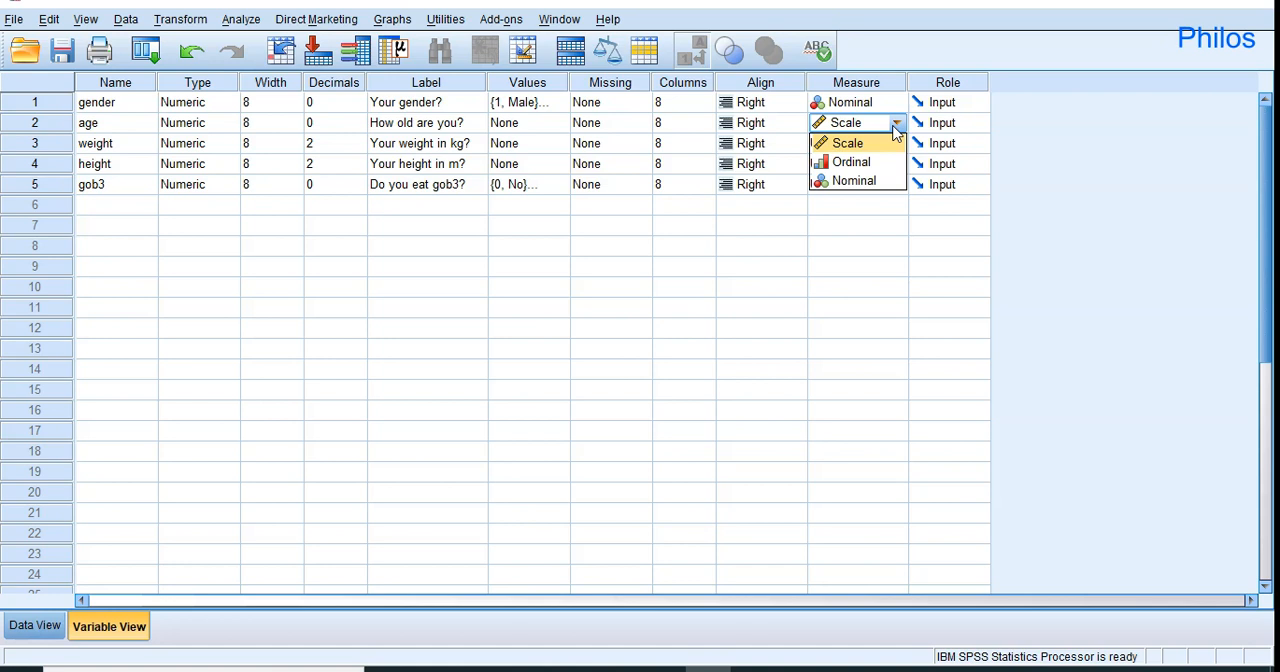
left_click(878, 148)
left_click(898, 122)
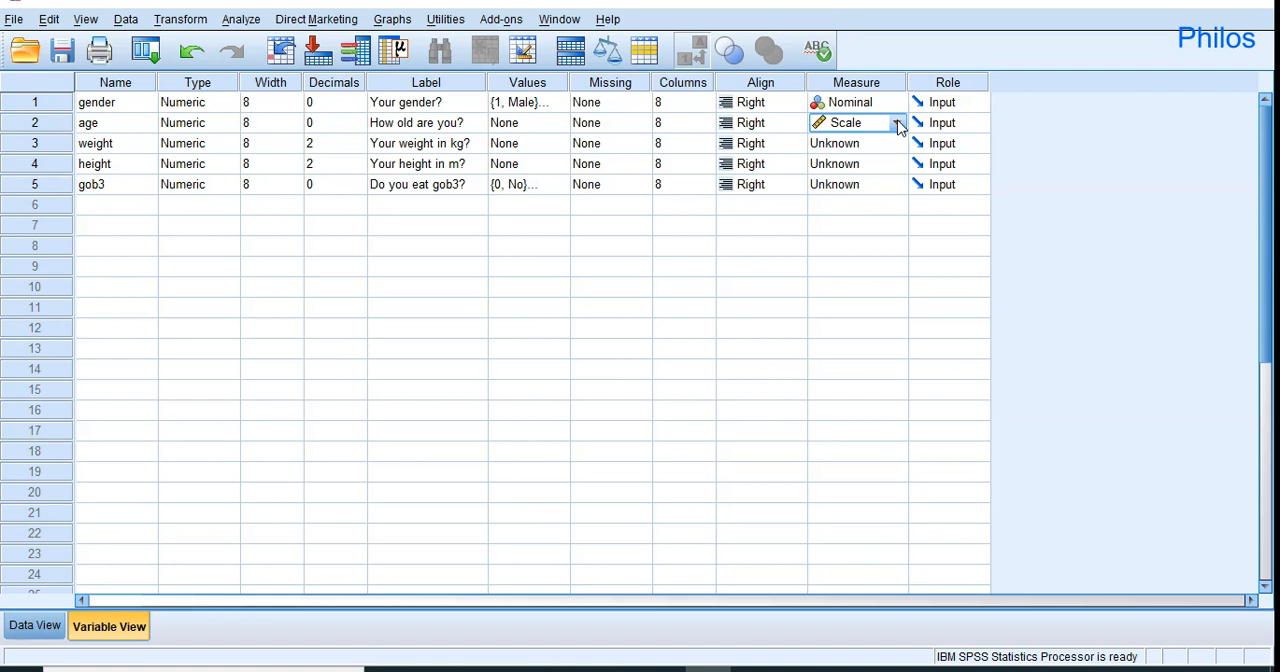
Set the measurement level of the weight and height variables to Scale.
left_click(897, 143)
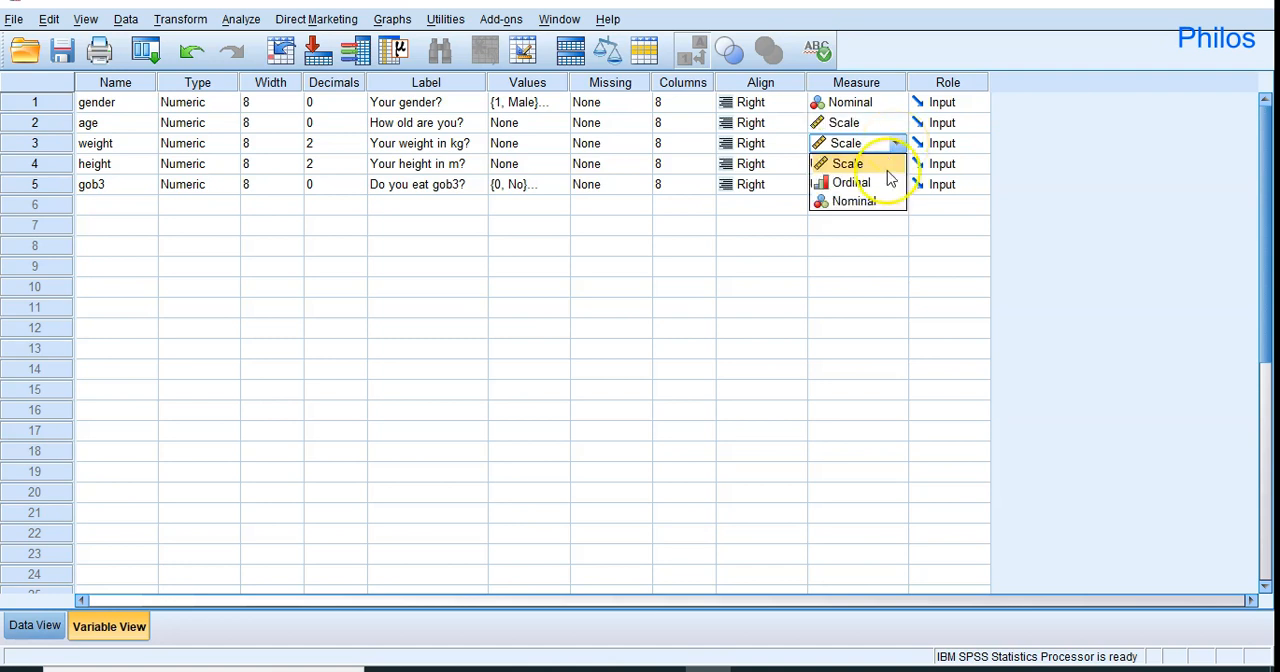
left_click(887, 168)
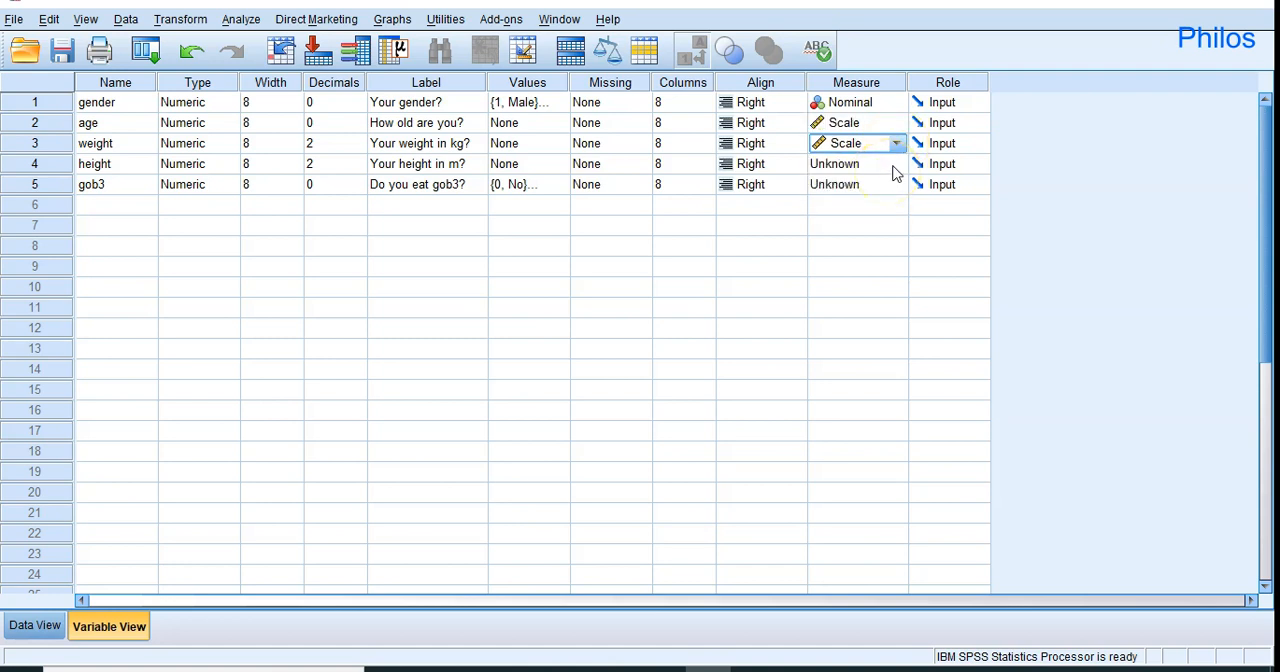
left_click(896, 172)
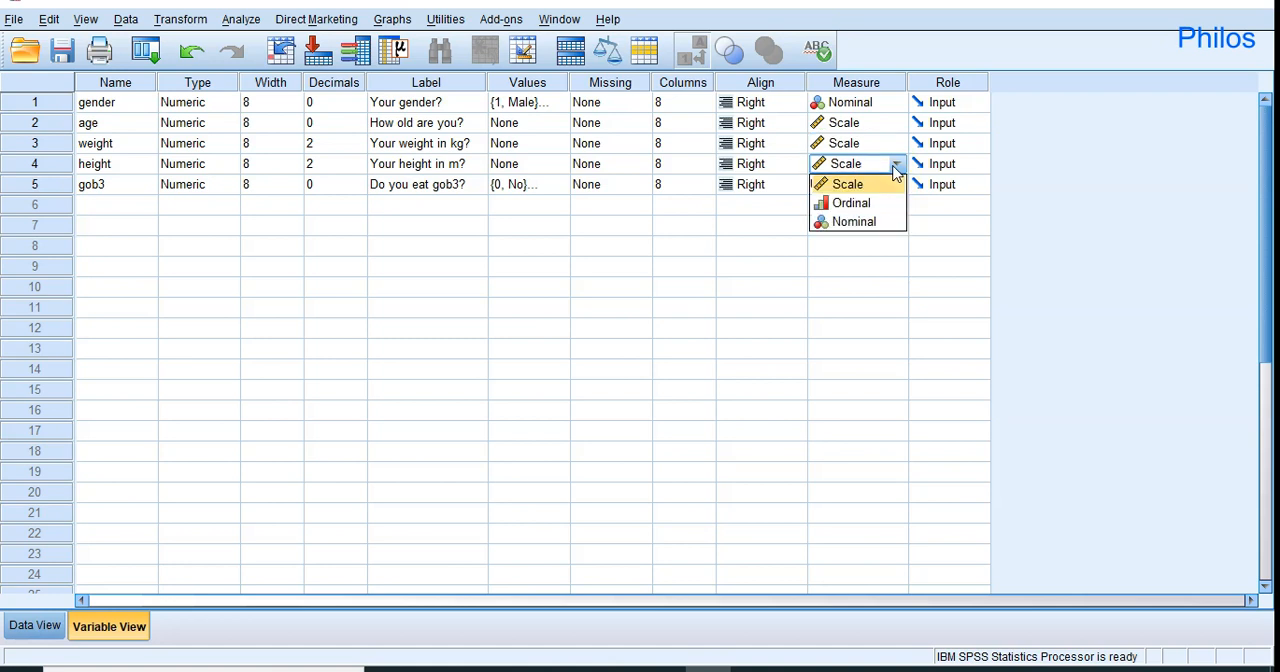
left_click(879, 187)
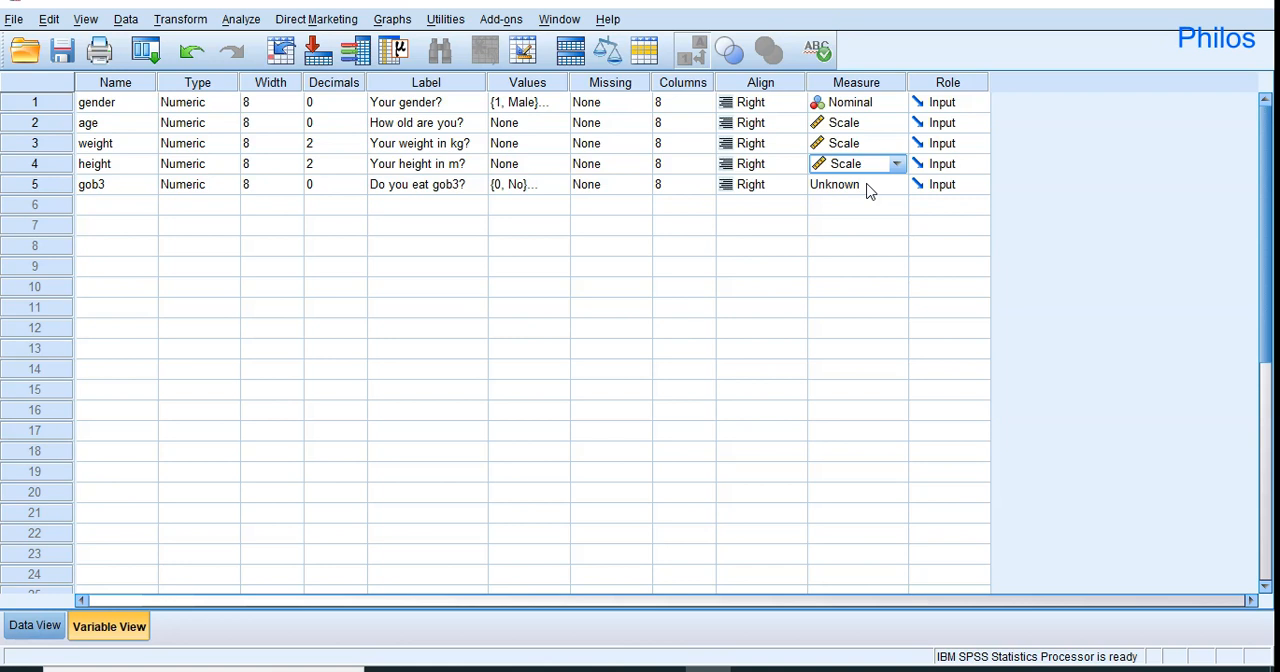
Set the measurement level of the gob3 variable to Nominal.
left_click(893, 185)
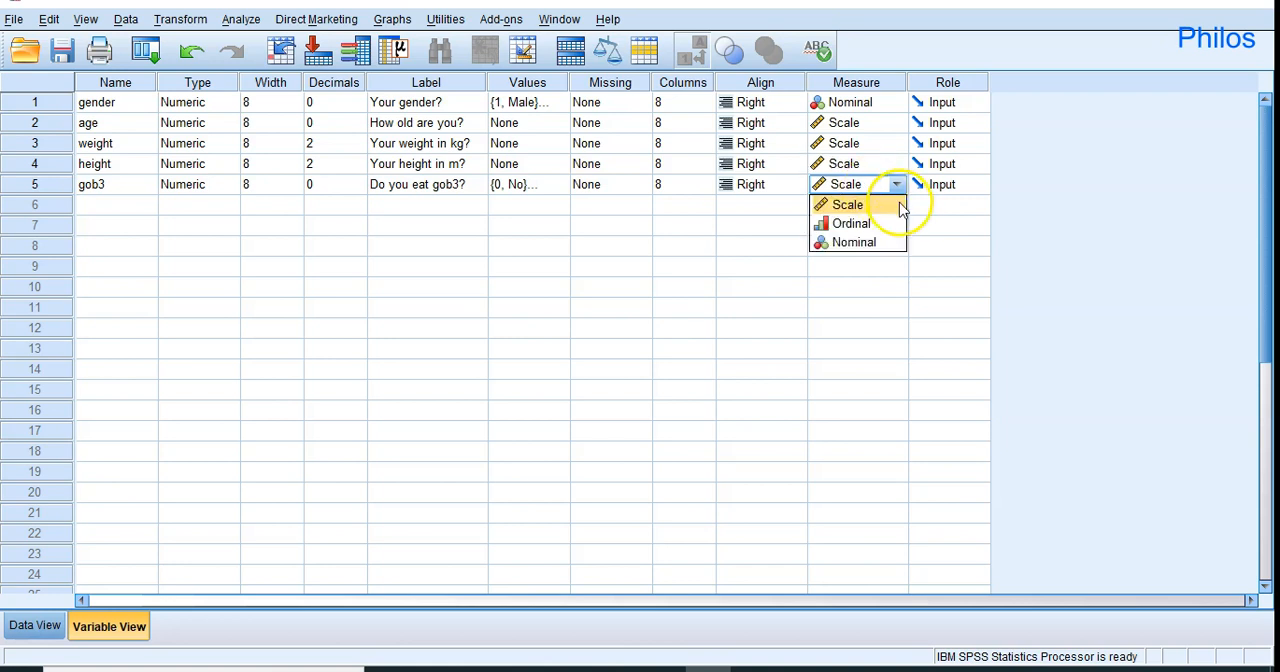
left_click(884, 243)
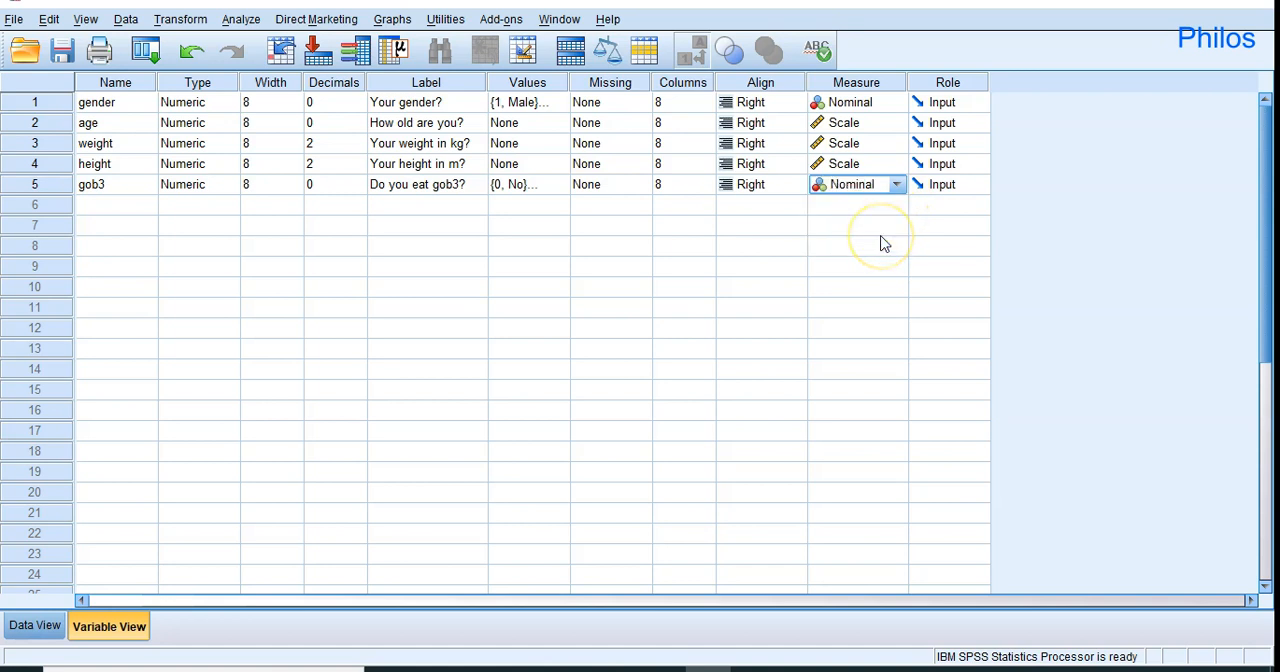
left_click(899, 180)
Show the survey cases in Data View and toggle between value labels and numeric codes, leaving the numeric codes displayed.
left_click(18, 632)
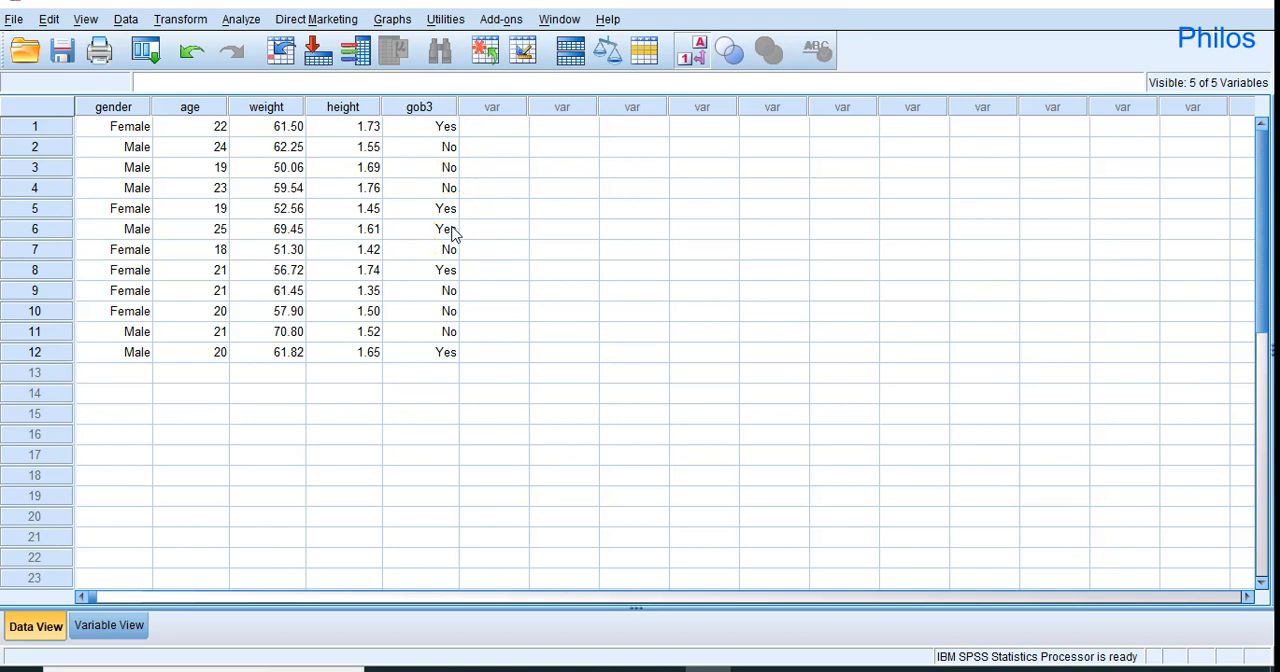
left_click(698, 55)
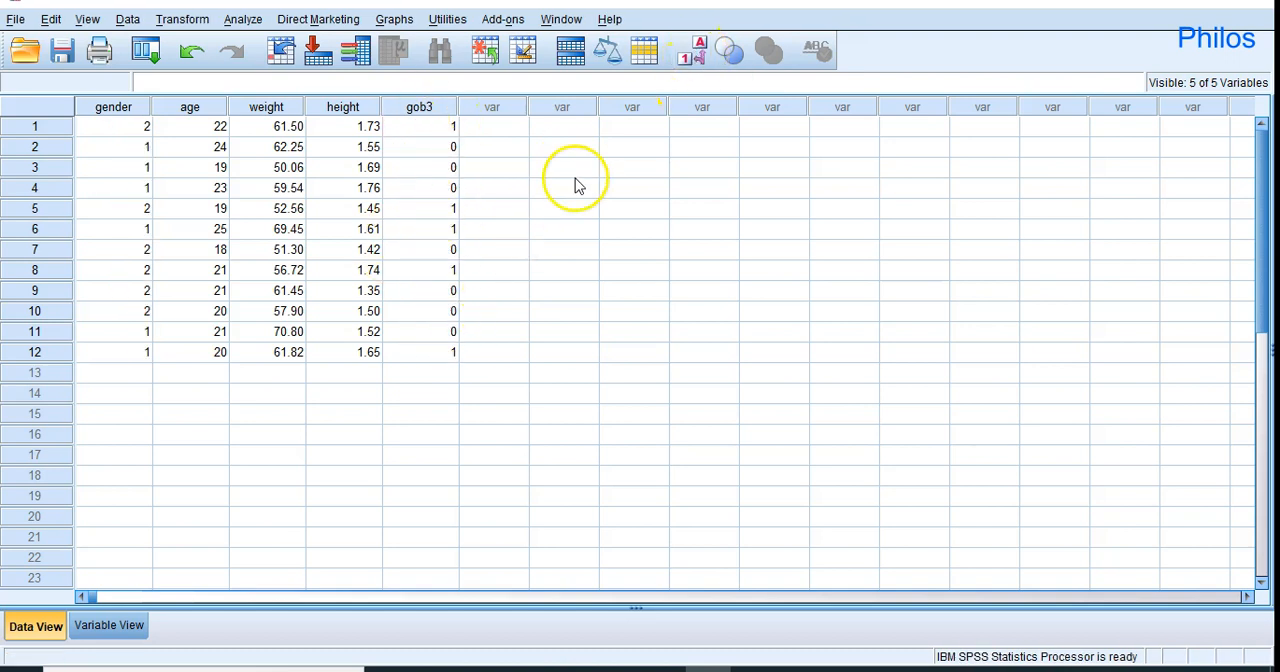
left_click(684, 58)
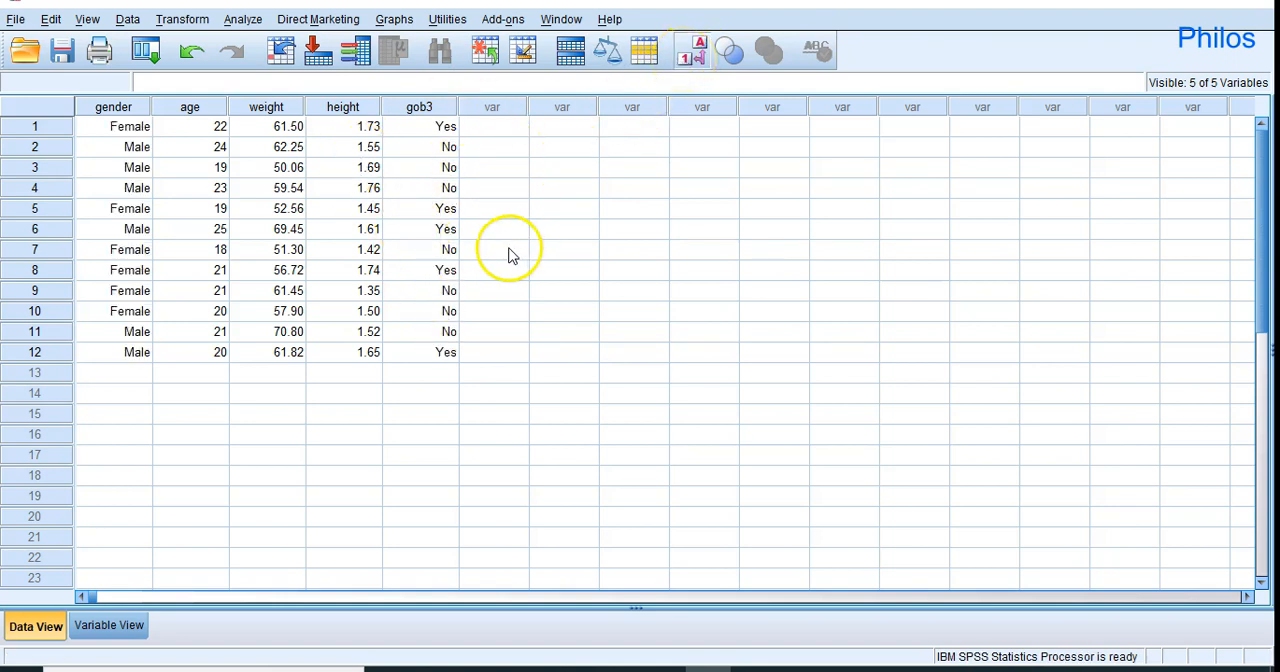
left_click(694, 58)
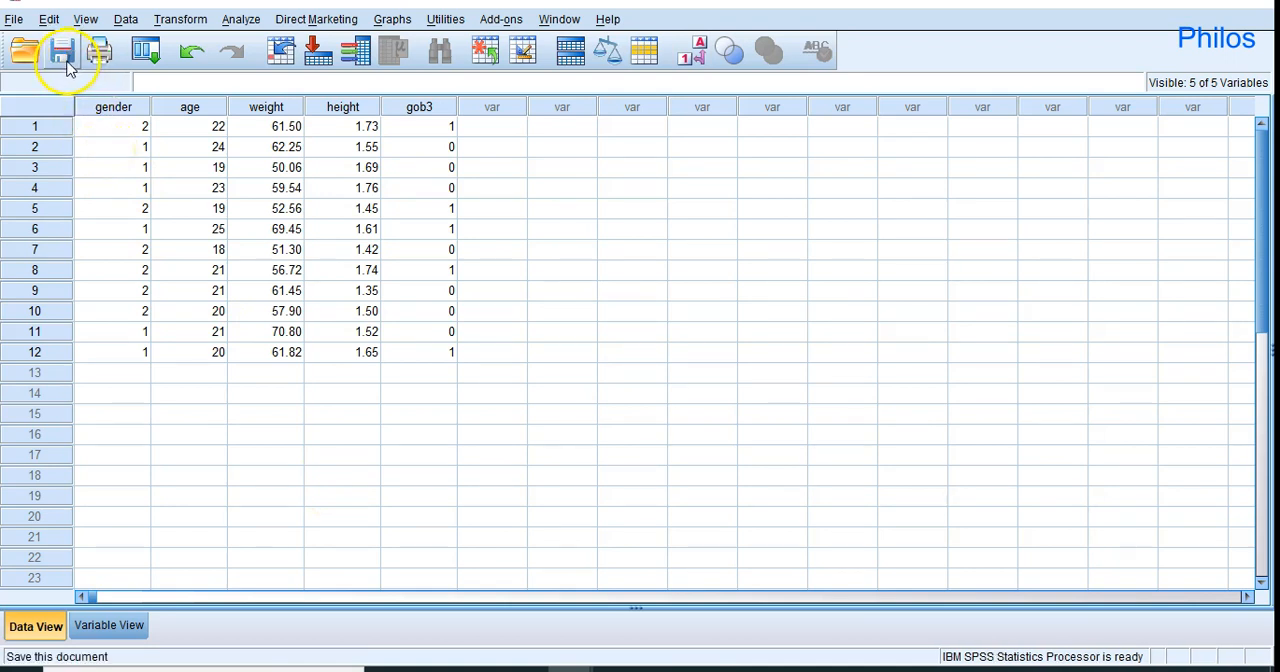
Start saving the dataset and choose the PHILOS folder as the save location.
left_click(14, 19)
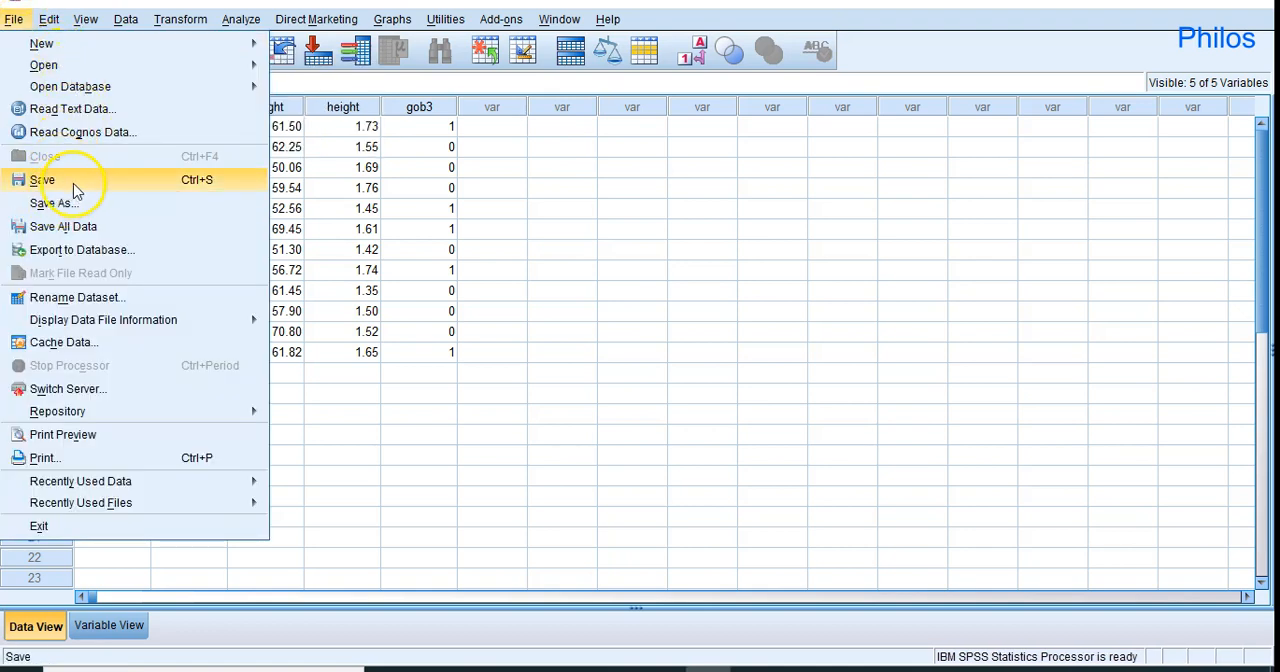
left_click(388, 252)
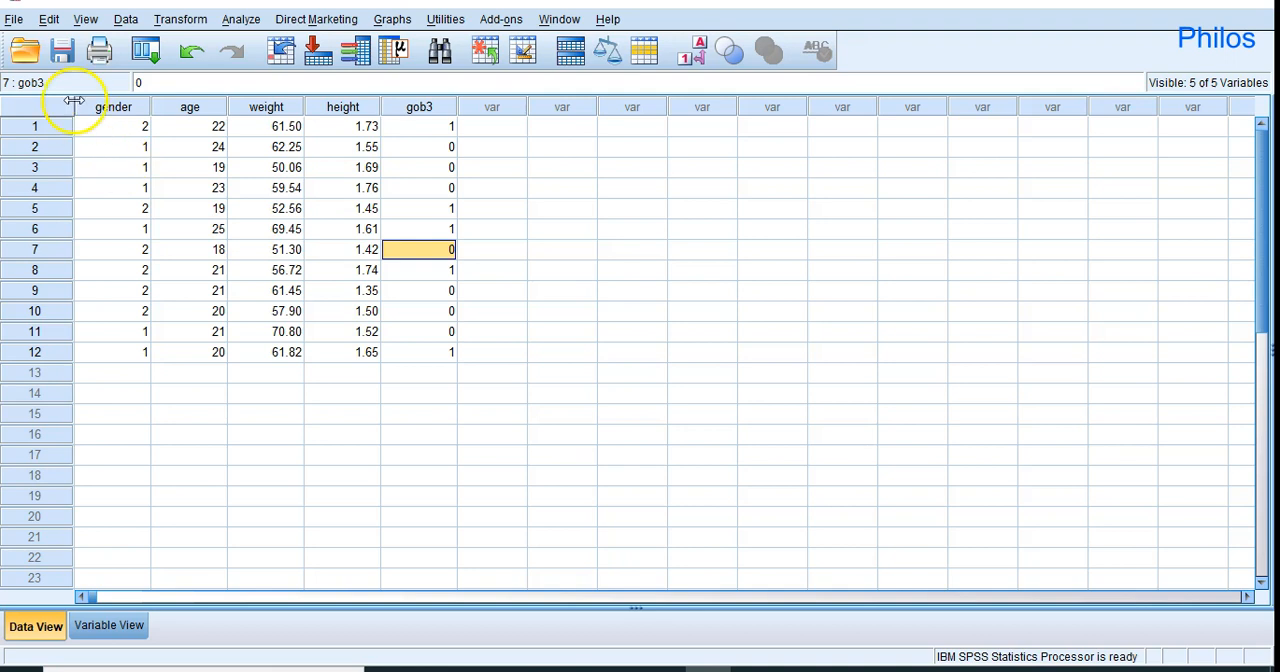
left_click(63, 55)
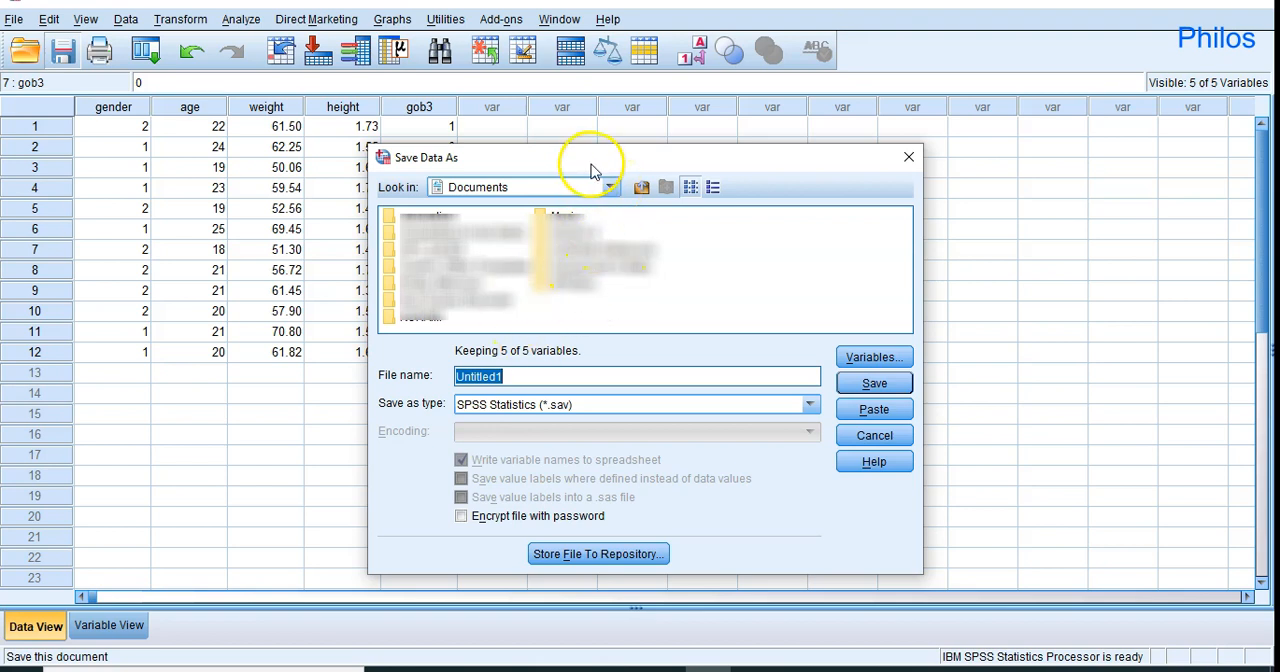
left_click(610, 189)
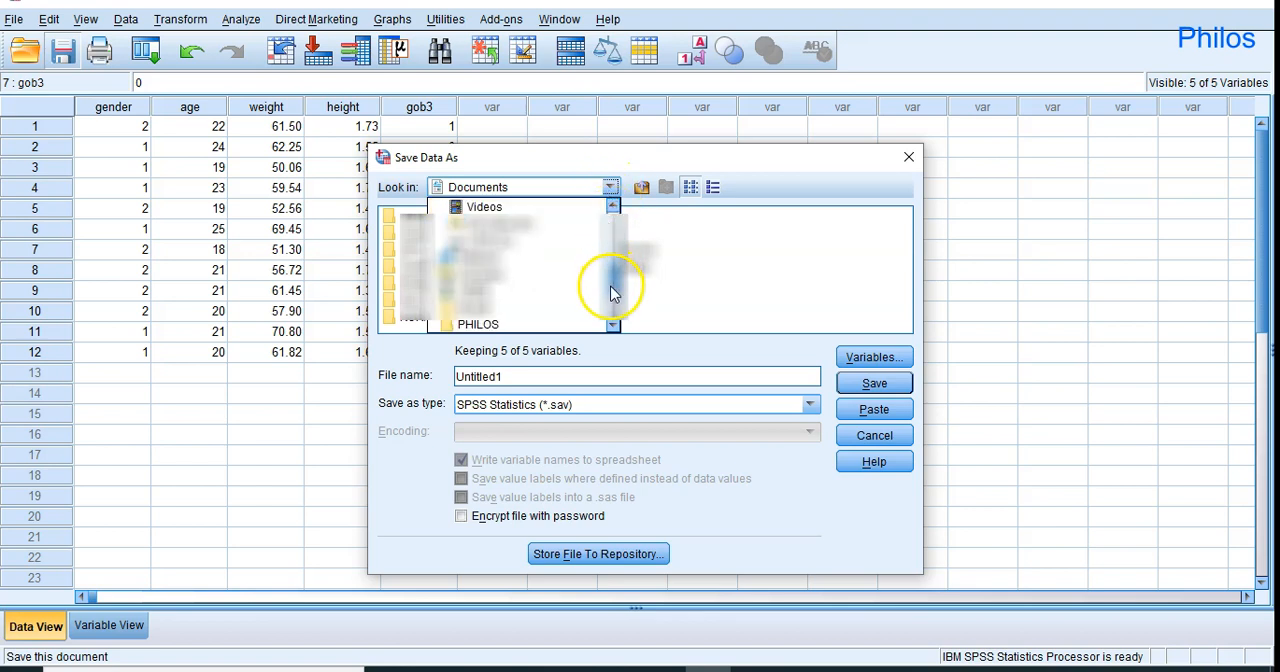
left_click(492, 324)
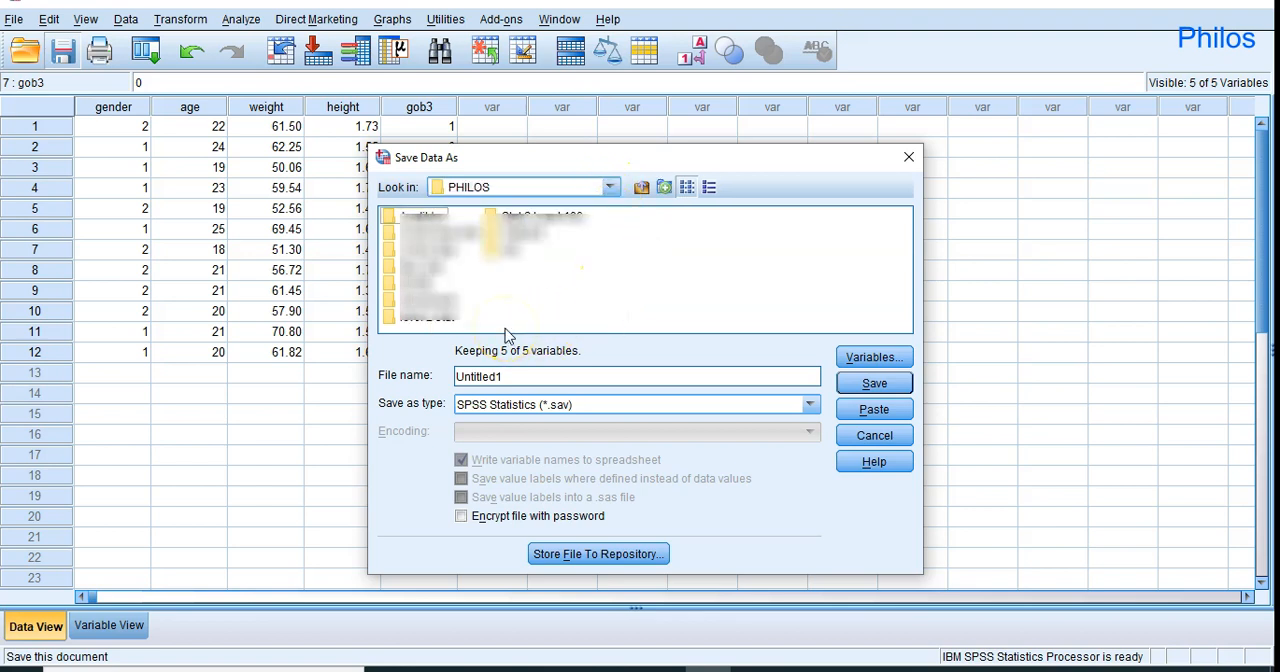
Name the data file Gob3 and save it in SPSS Statistics (*.sav) format.
left_click(527, 377)
key("BackSpace")
key("BackSpace")
key("BackSpace")
key("BackSpace")
key("BackSpace")
key("BackSpace")
key("BackSpace")
key("BackSpace")
key("BackSpace")
type("G")
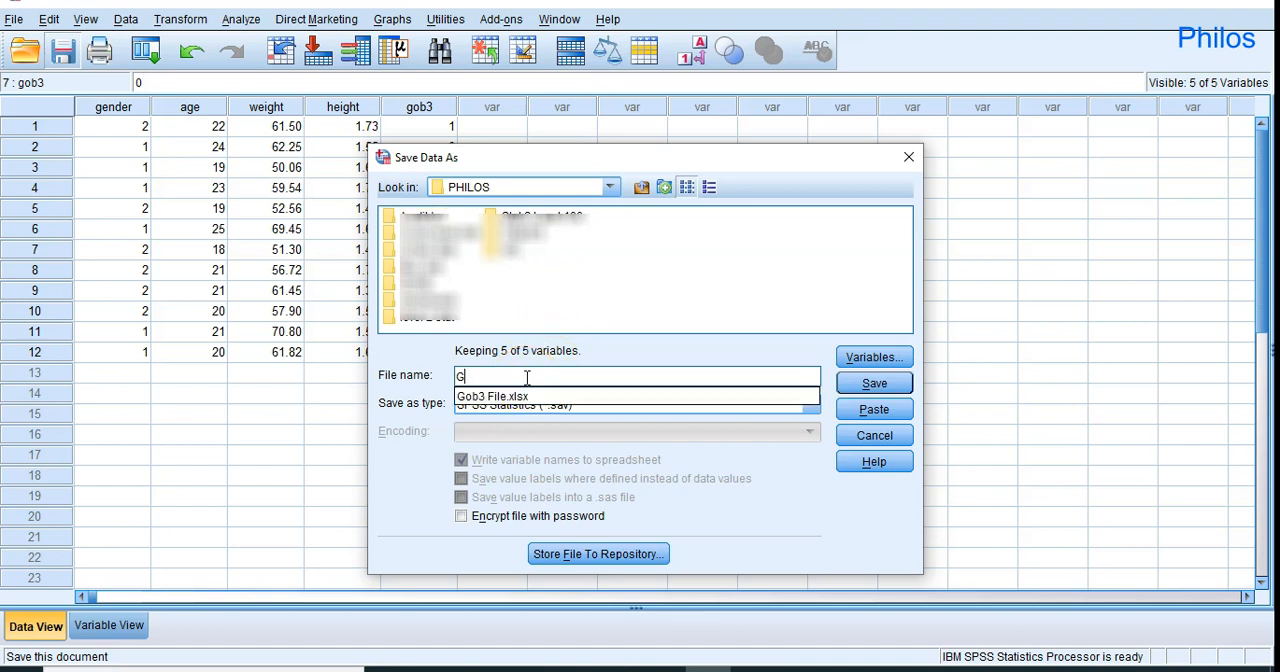
type("ob3")
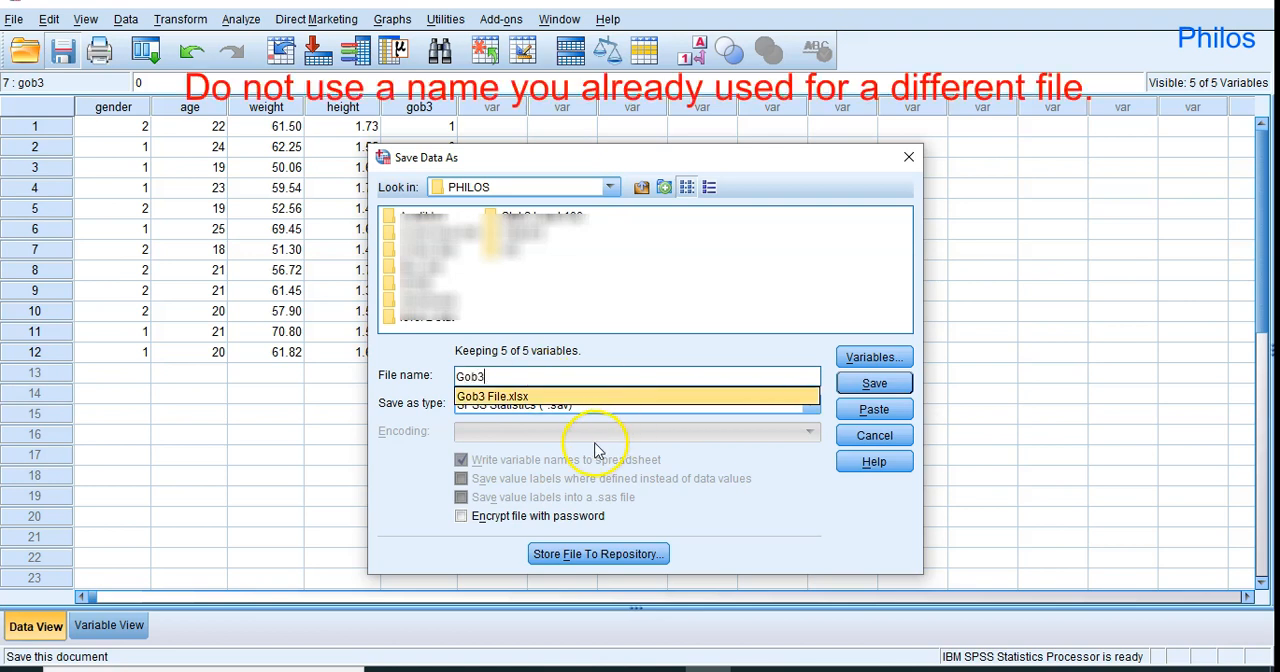
left_click(876, 386)
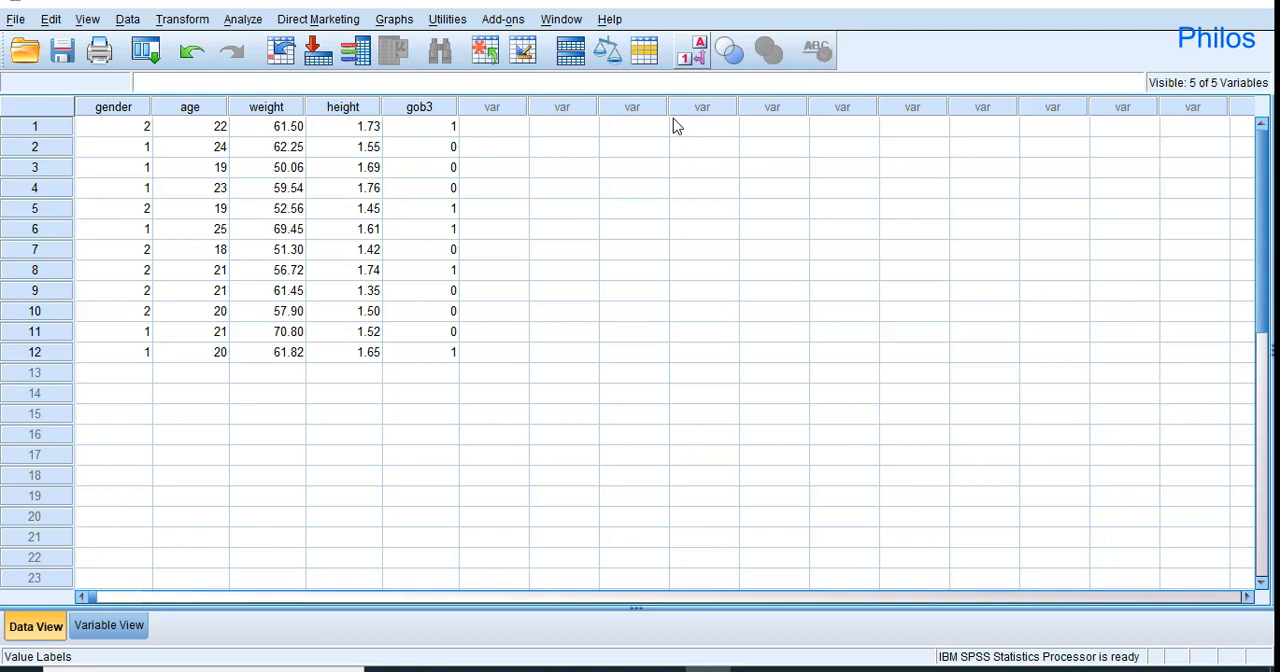
left_click(607, 297)
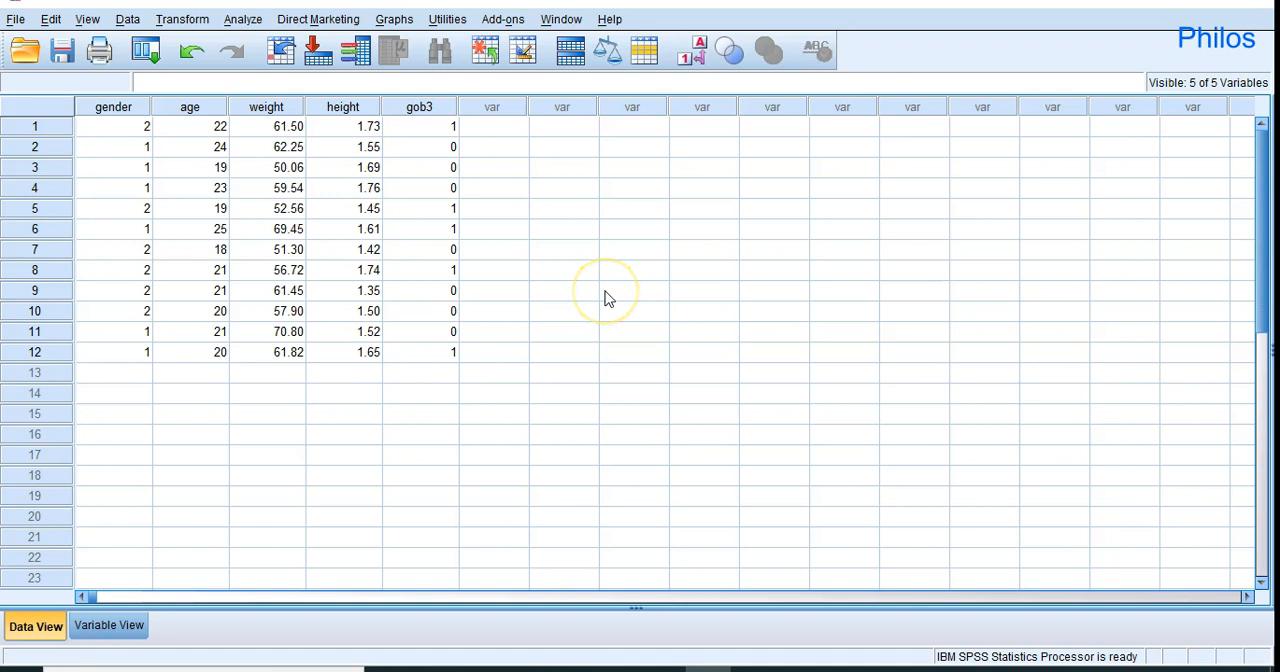